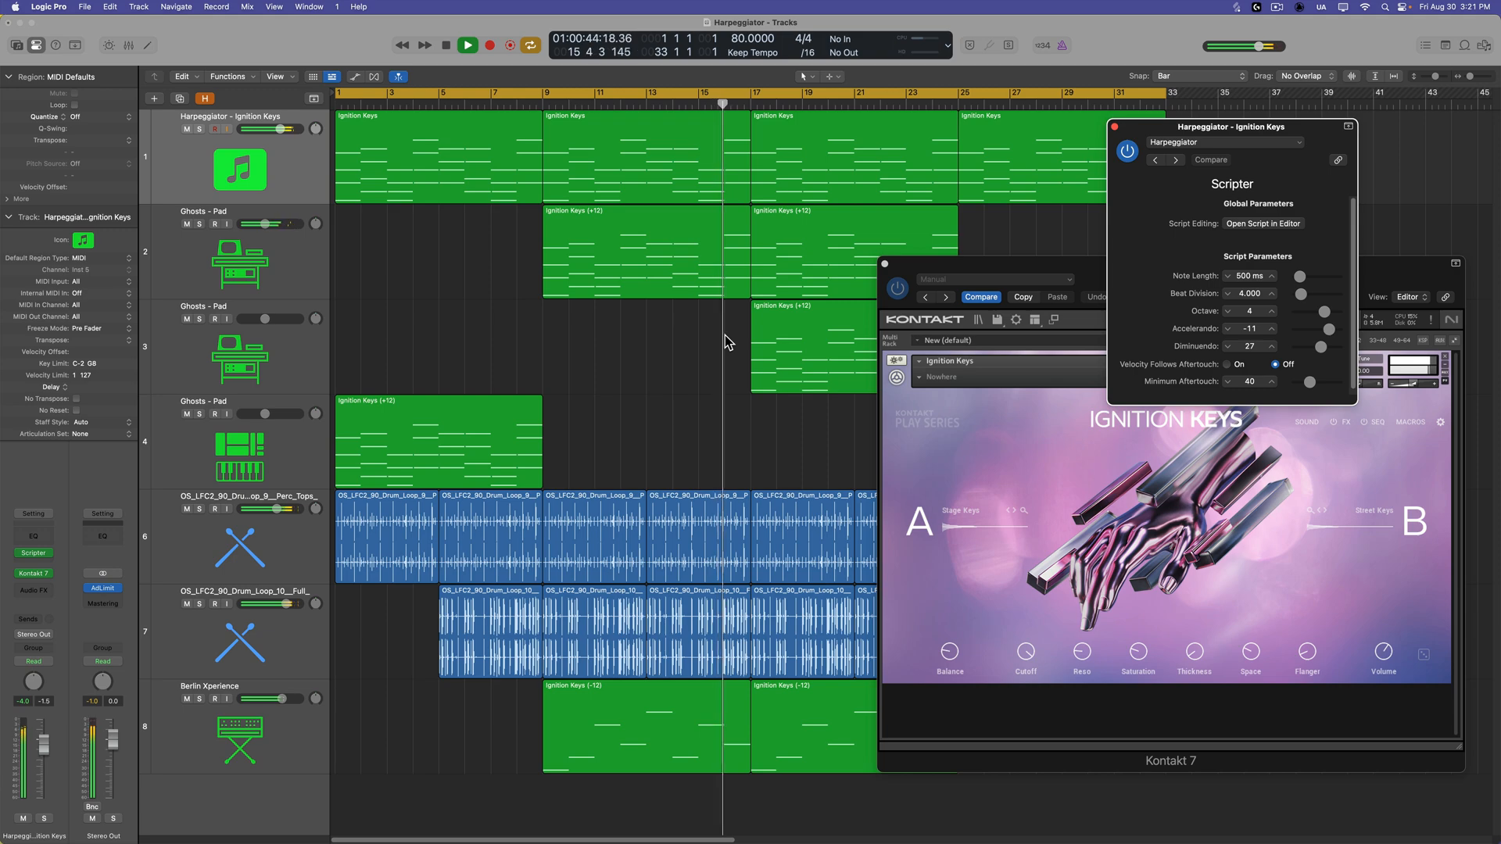
# Load the Harpeggiator app preset in the Harp track's Scripter plug-in.
pyautogui.moveTo(639, 545)
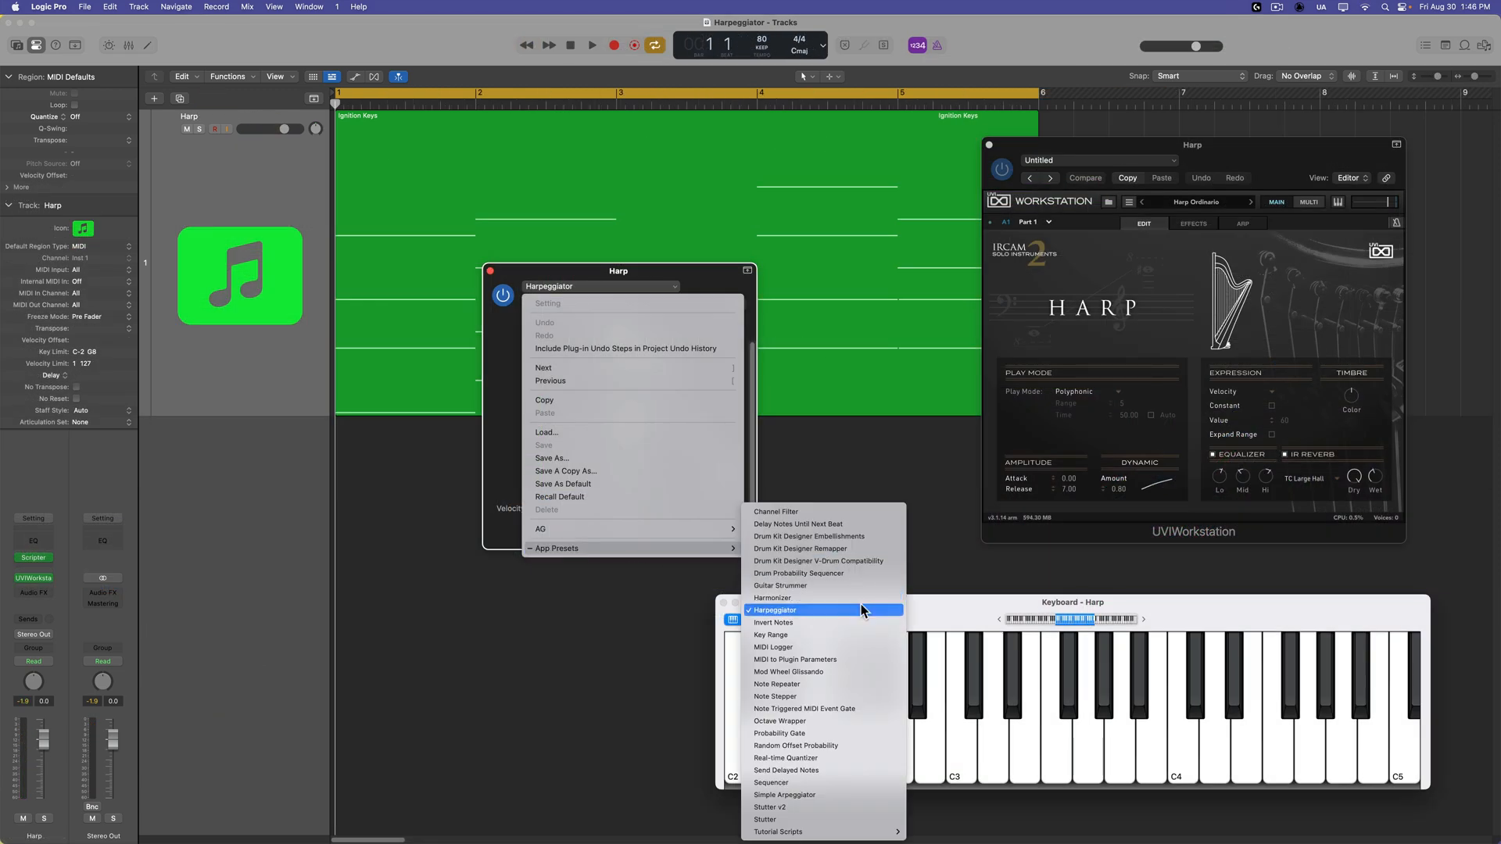
pyautogui.click(862, 611)
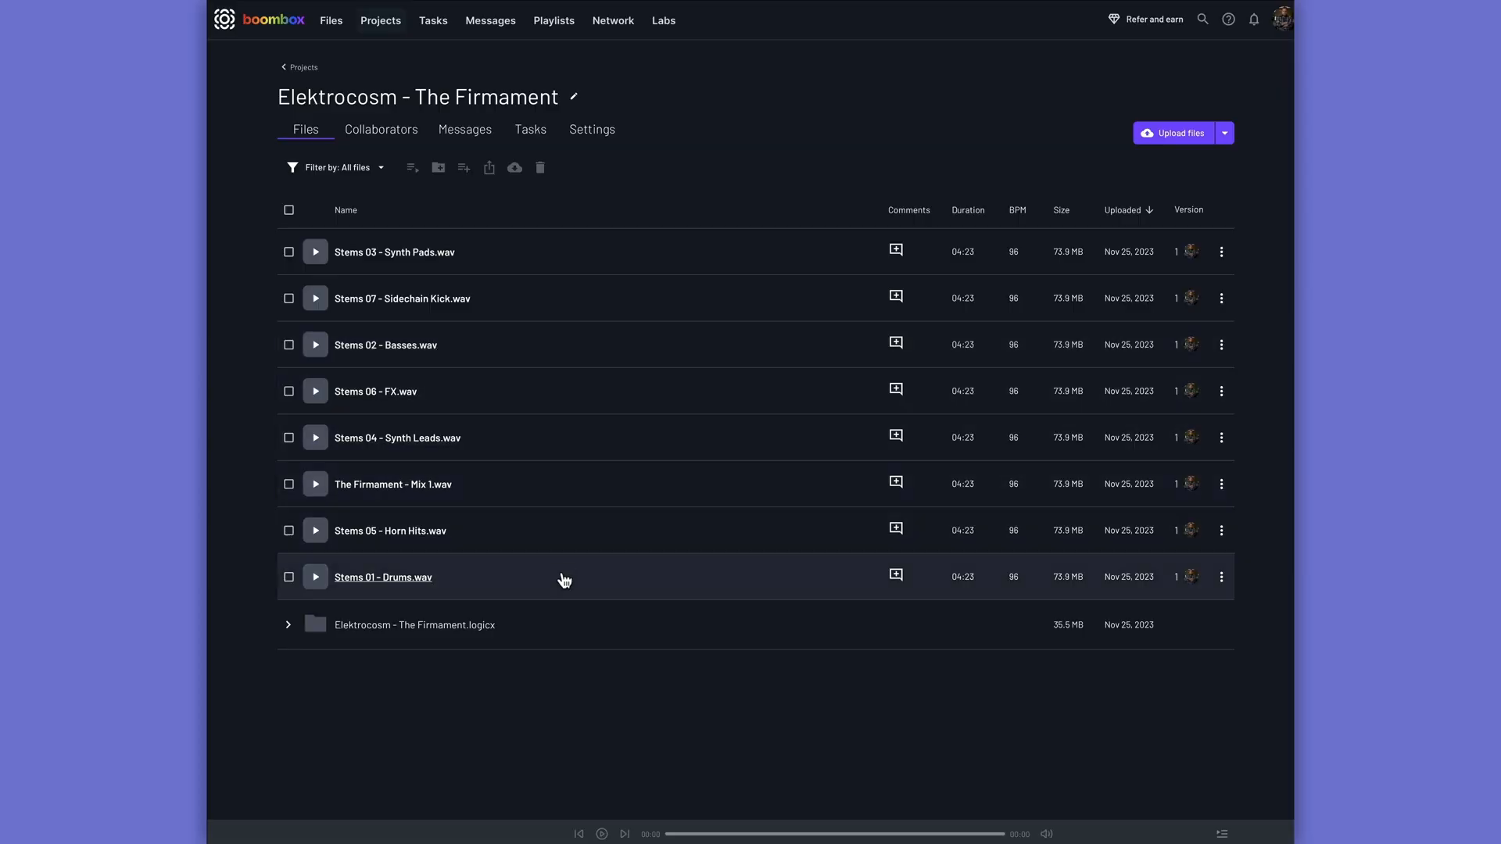
# Switch to Boombox and expand the Elektrocosm - The Firmament.logicx folder to view its contents.
pyautogui.click(288, 626)
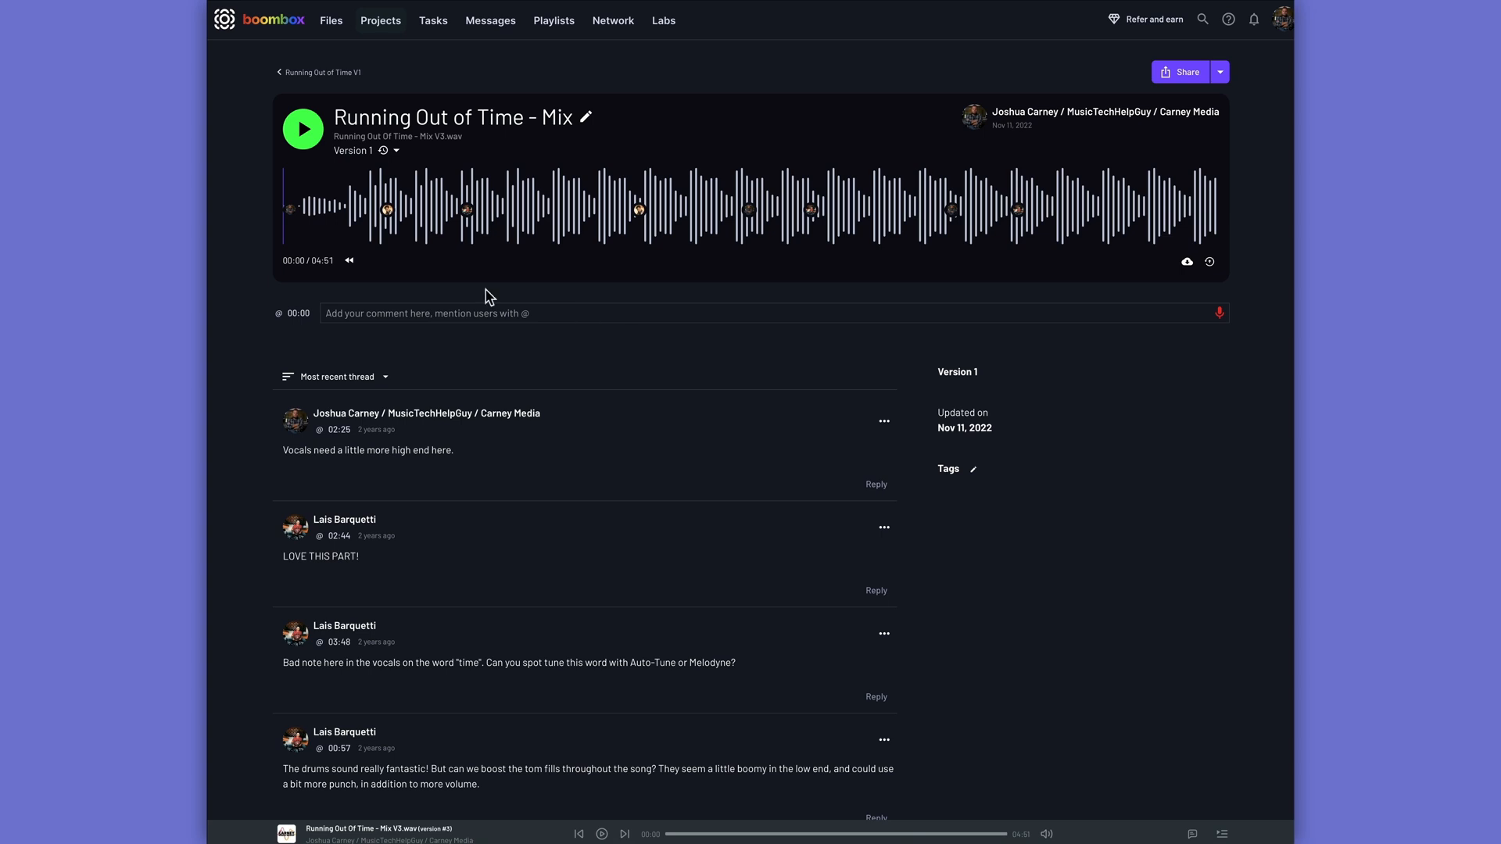
pyautogui.scroll(-6, 391, 223)
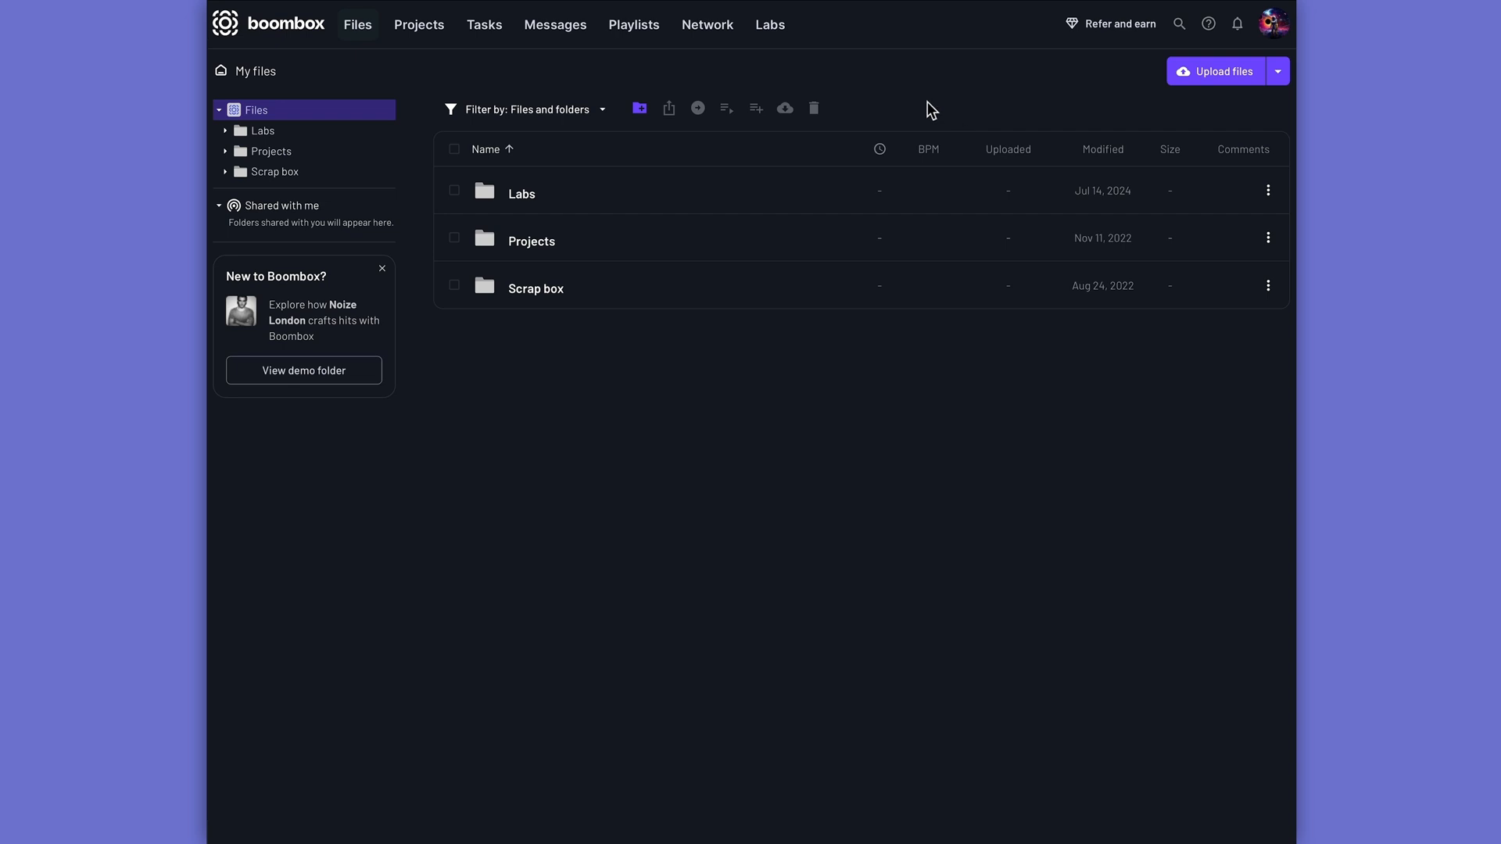
# Set up a new inbox folder in My files with the name Mix Project 1.
pyautogui.click(640, 109)
pyautogui.click(620, 521)
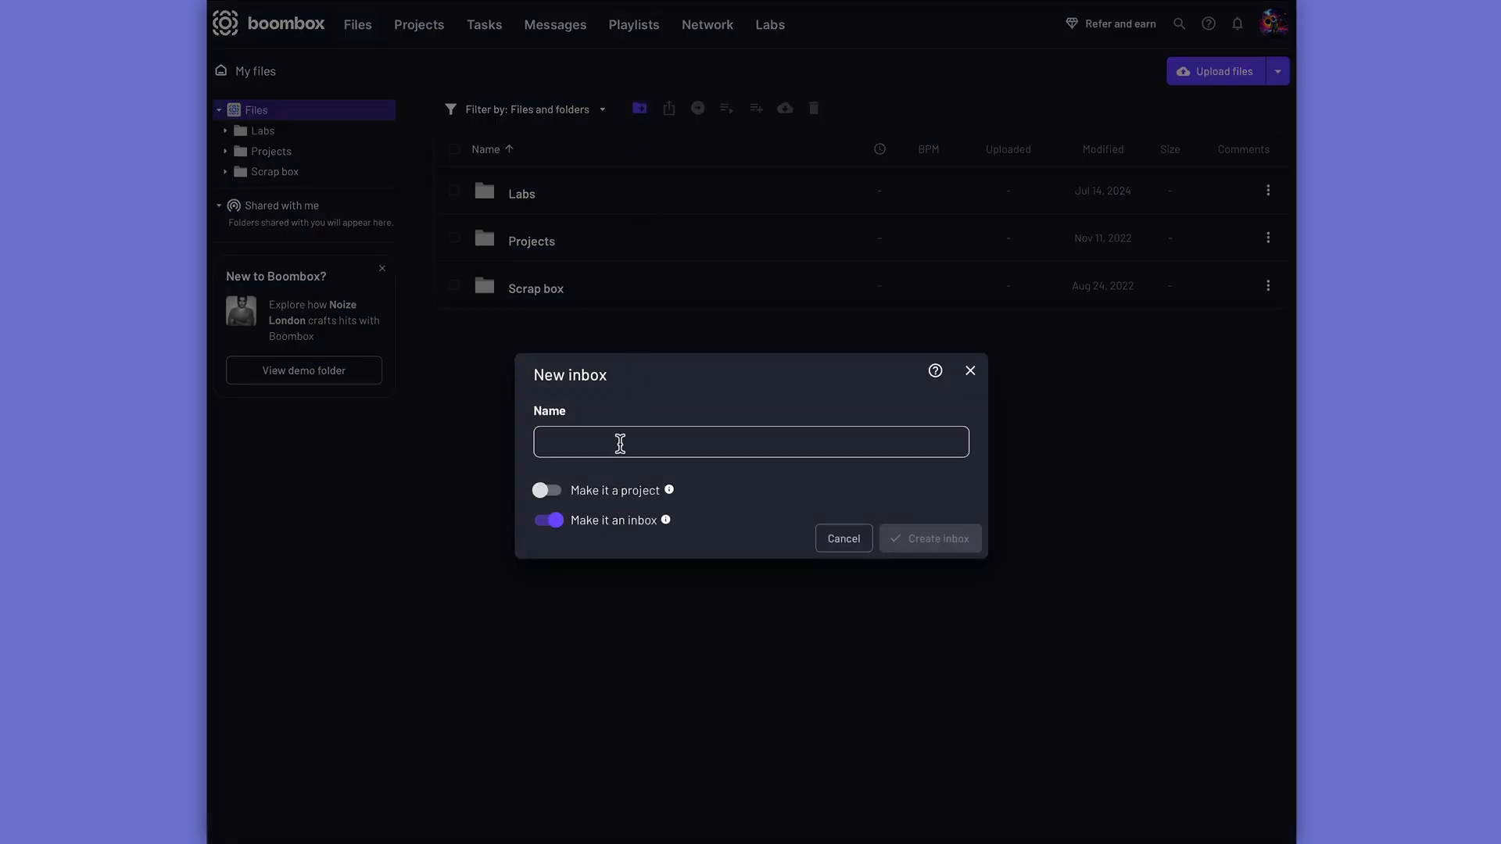
pyautogui.click(619, 444)
pyautogui.write('Mix Project 1')
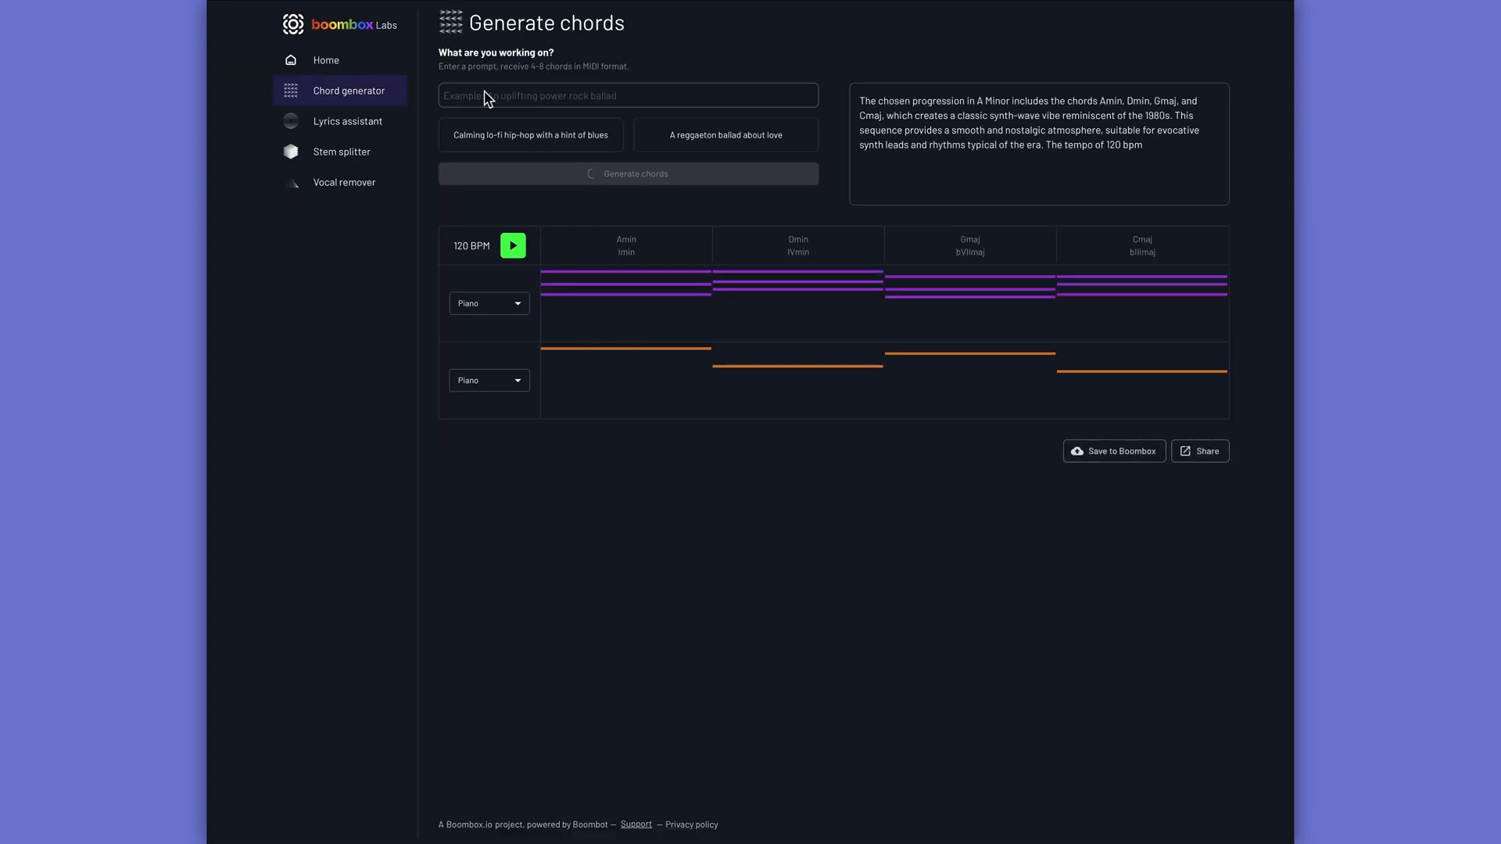
# Play the generated Amin, Dmin, Gmaj, Cmaj chord progression in the Boombox chord generator.
pyautogui.click(513, 245)
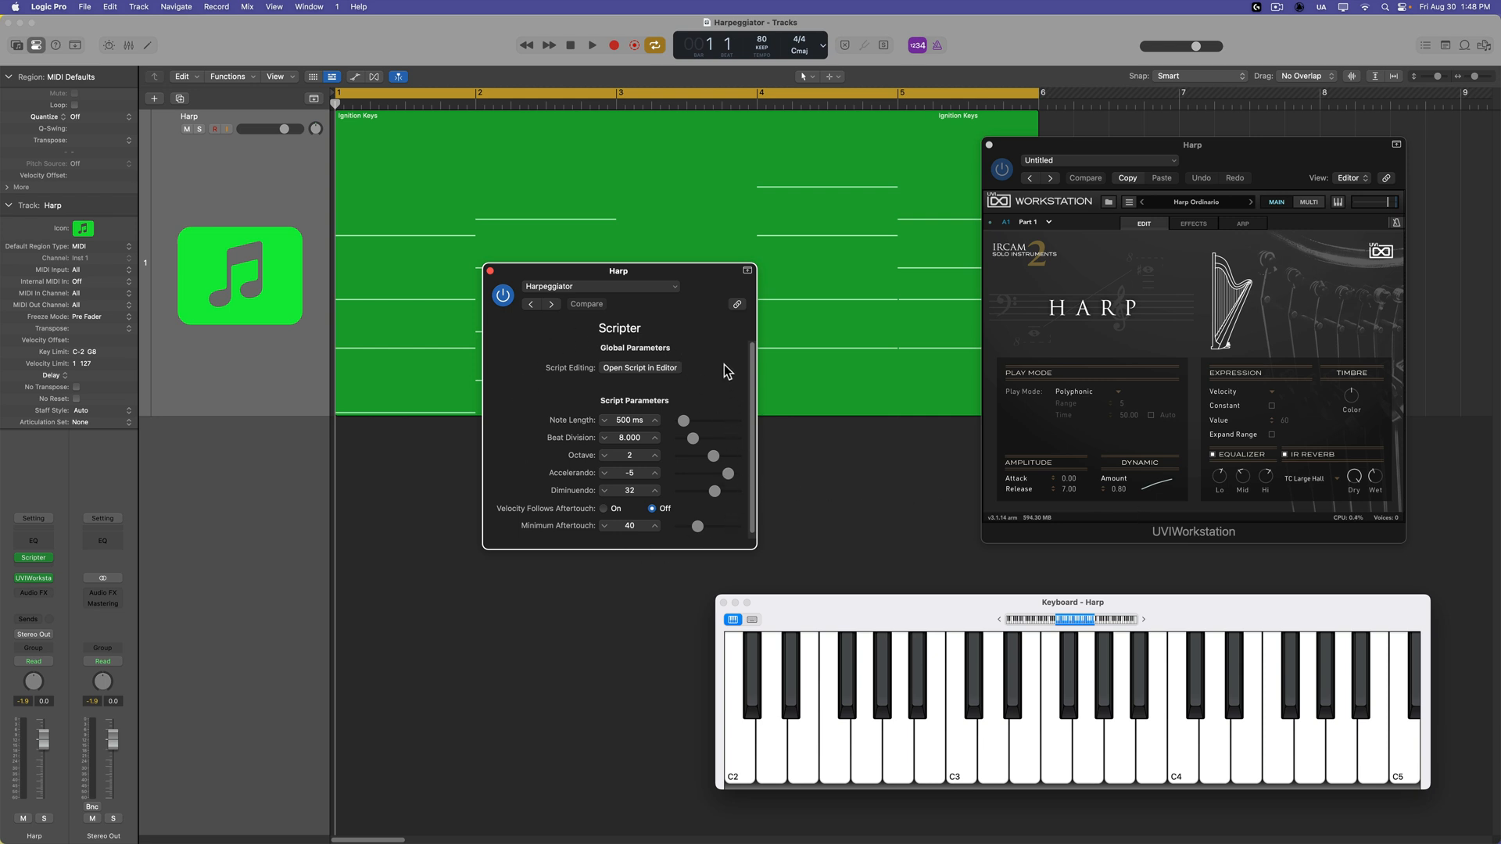
# Switch to Logic Pro and insert the Scripter MIDI effect on the Harp track.
pyautogui.moveTo(696, 279); pyautogui.dragTo(605, 488)
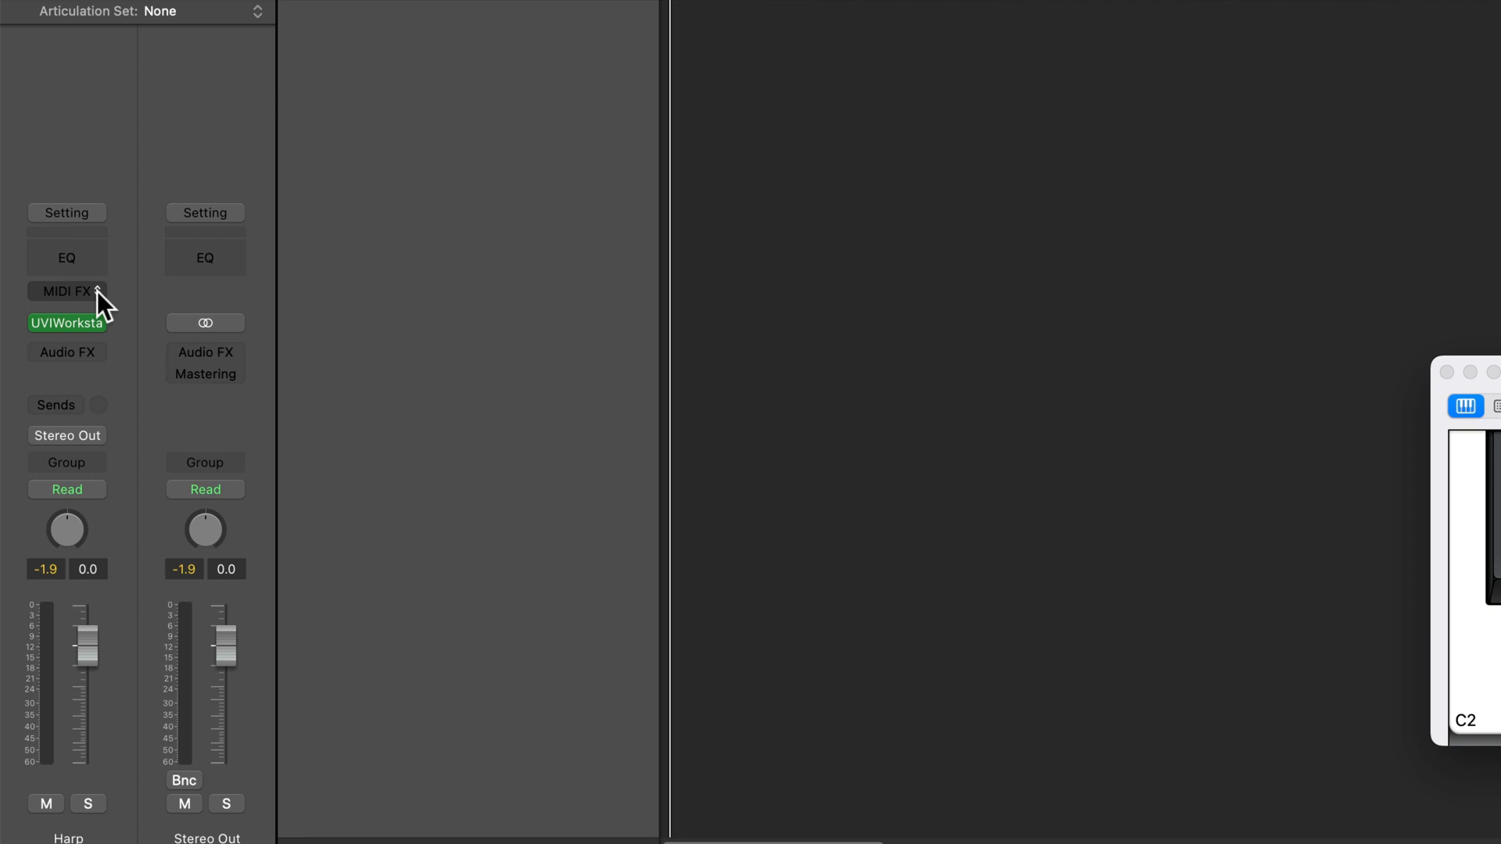
pyautogui.click(97, 291)
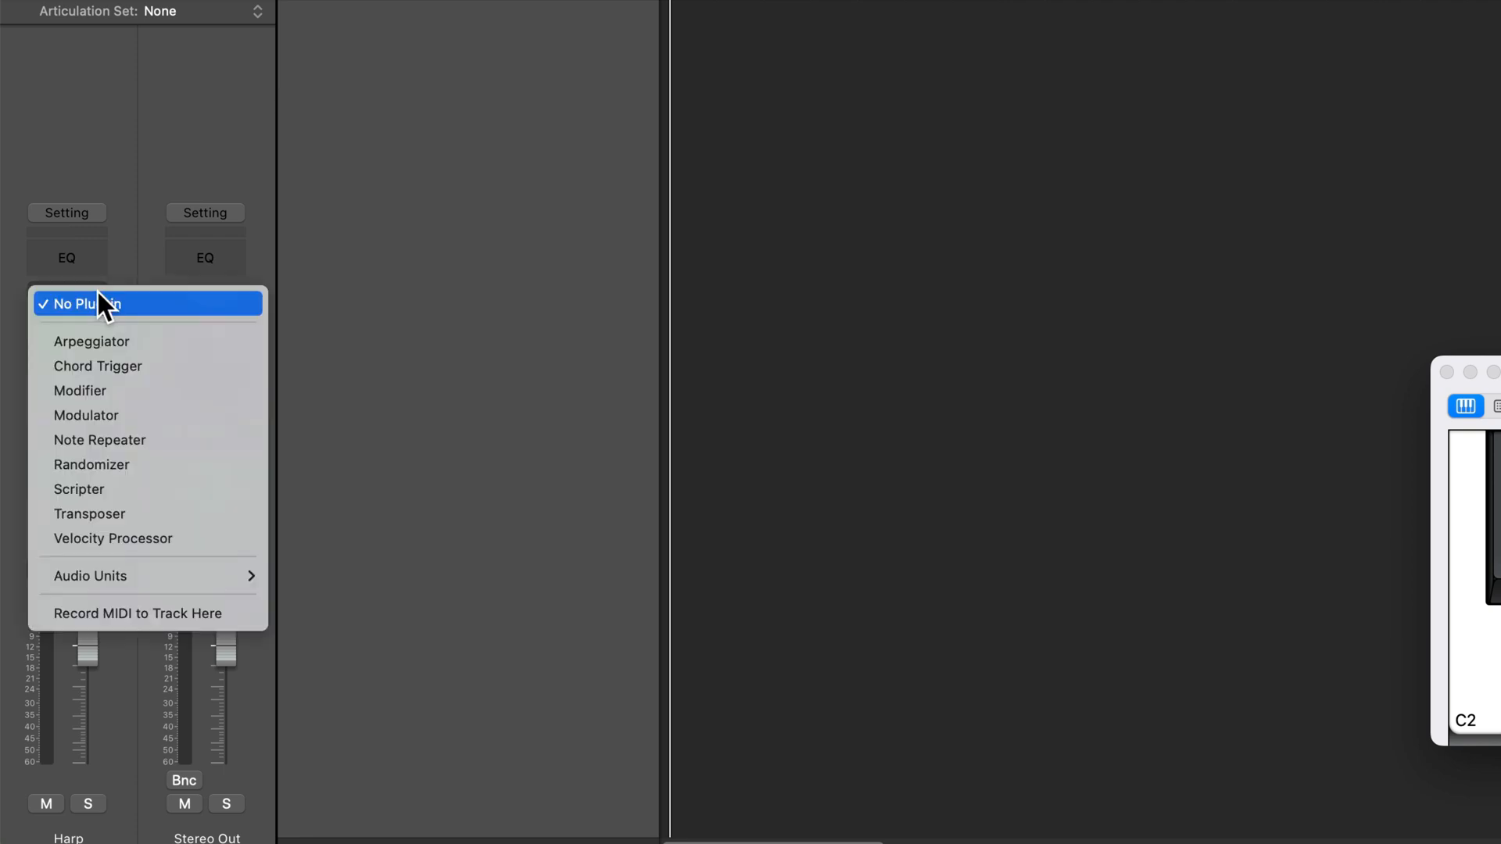
pyautogui.click(173, 488)
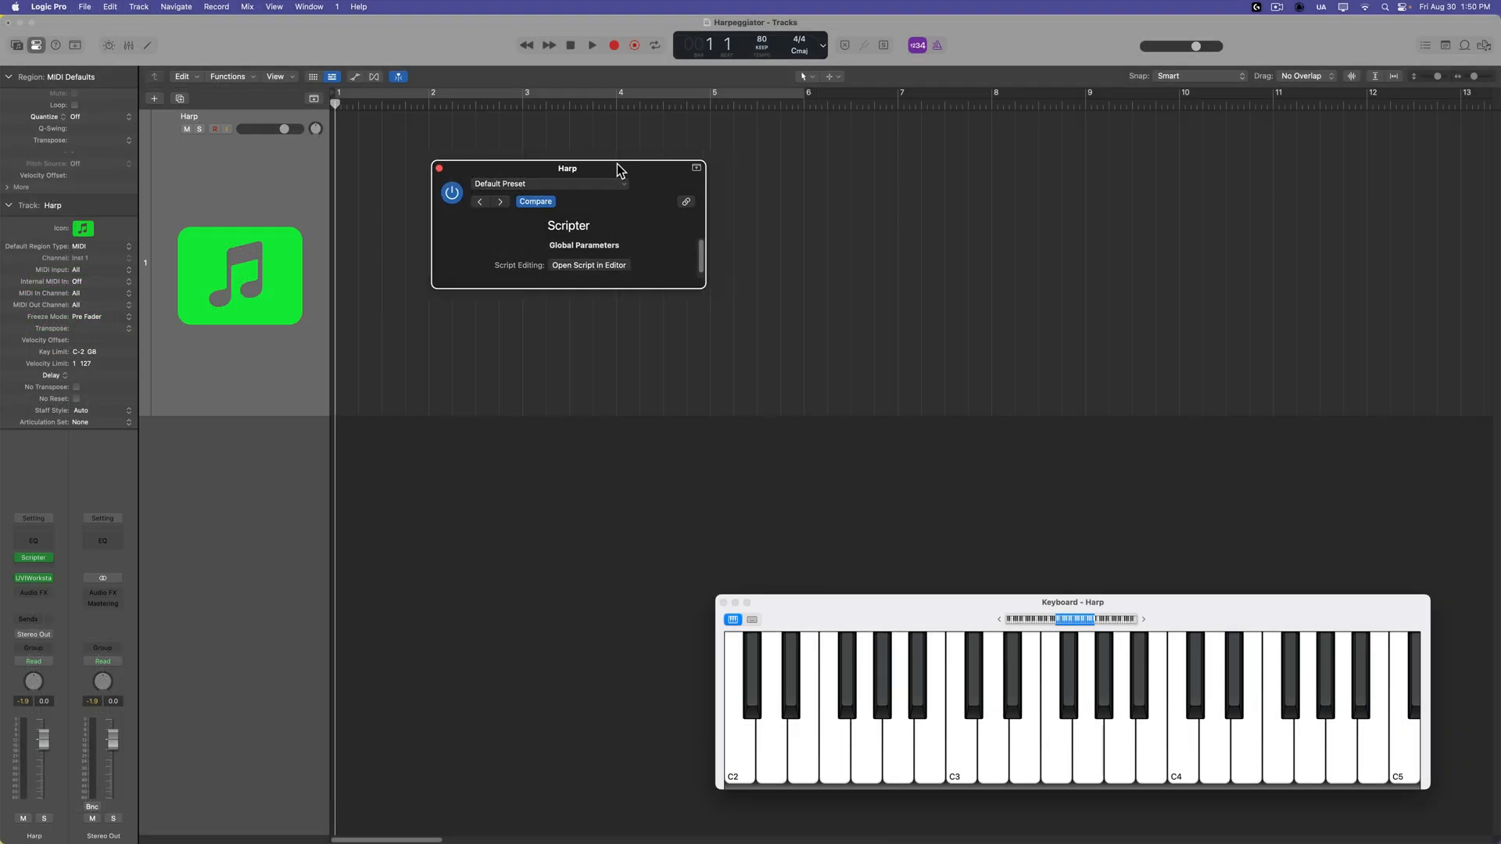
# Load the Harpeggiator app preset in the newly inserted Scripter and move its window below the Harp track.
pyautogui.moveTo(616, 166); pyautogui.dragTo(547, 175)
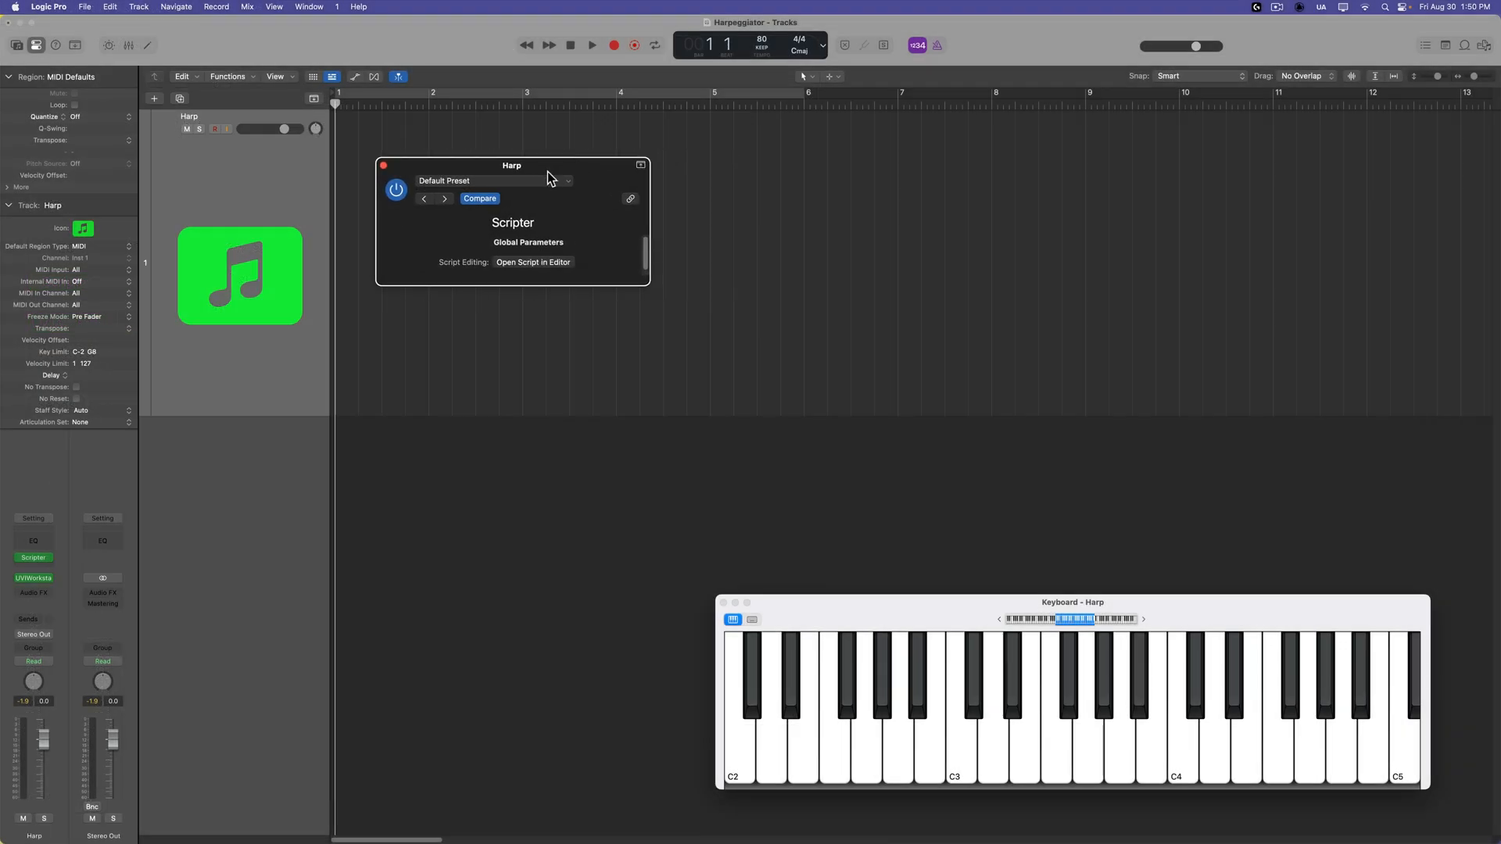
pyautogui.click(439, 186)
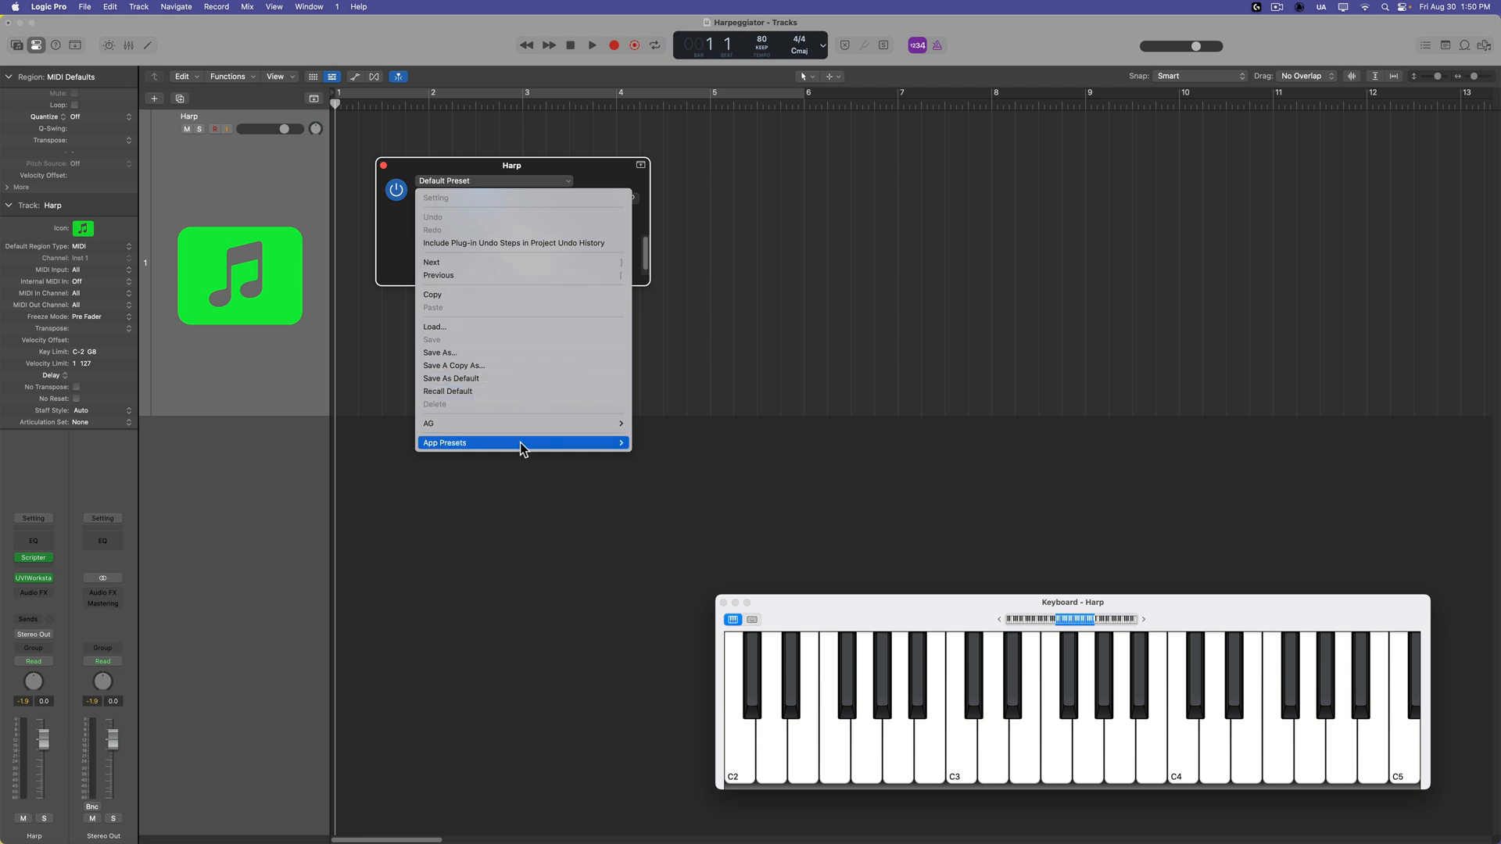
pyautogui.moveTo(520, 445)
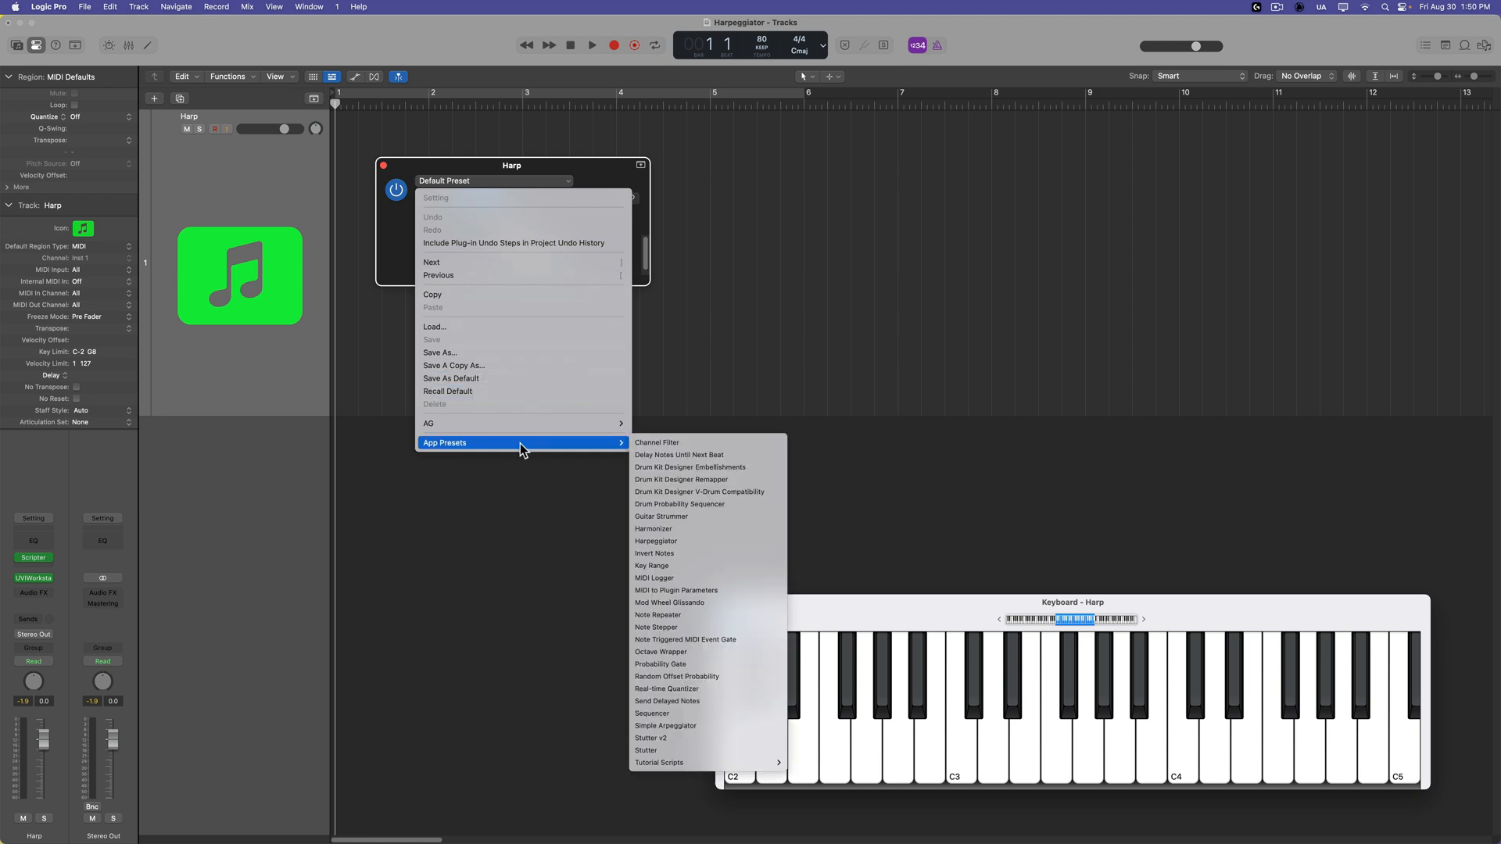
pyautogui.click(677, 542)
pyautogui.moveTo(607, 168); pyautogui.dragTo(611, 480)
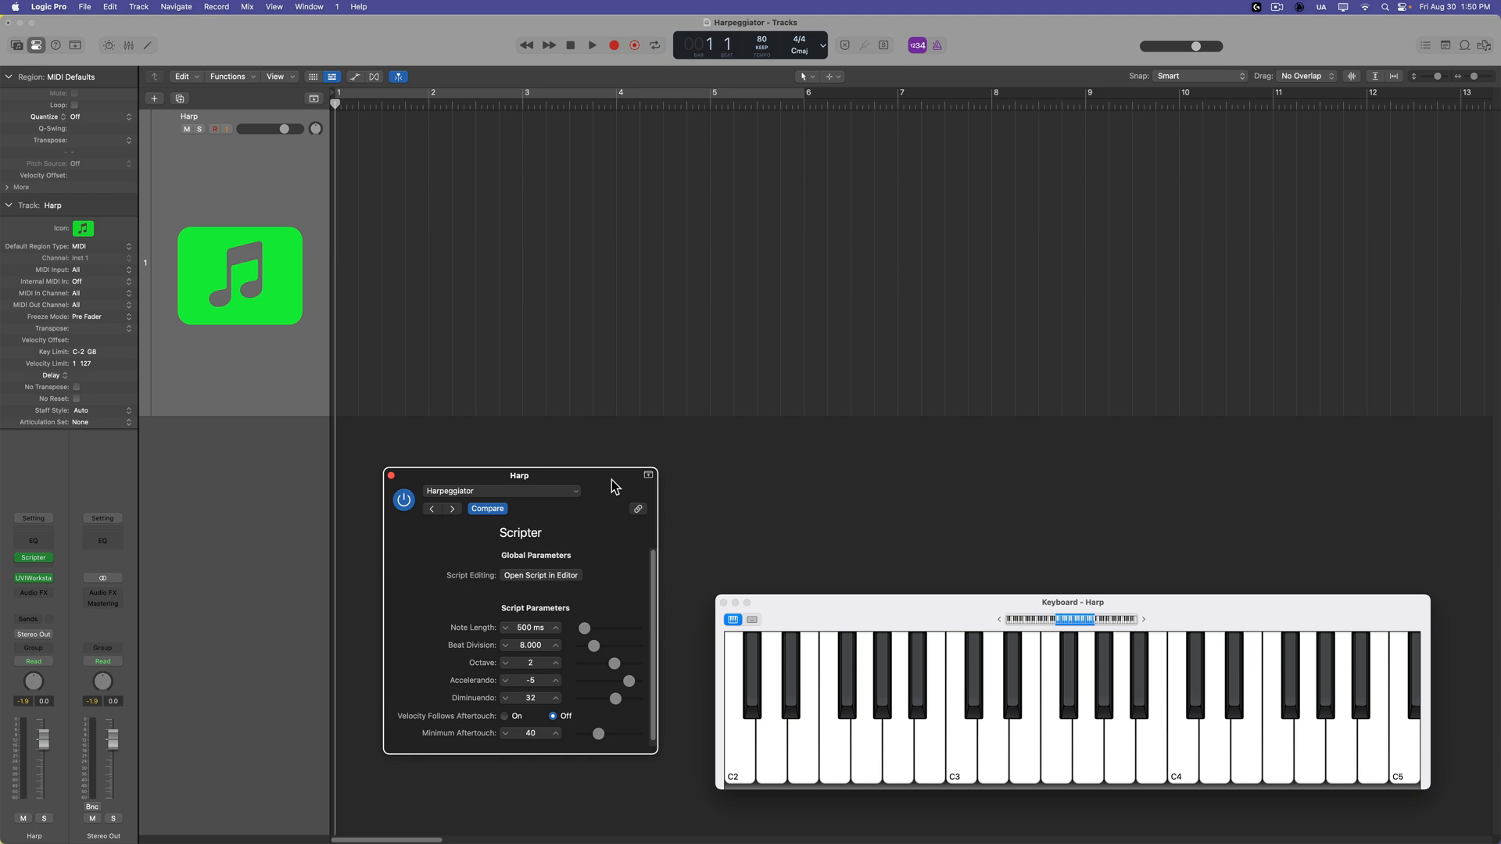
# Enable Record MIDI to Track Here on the Harp track's Scripter effect slot.
pyautogui.click(224, 167)
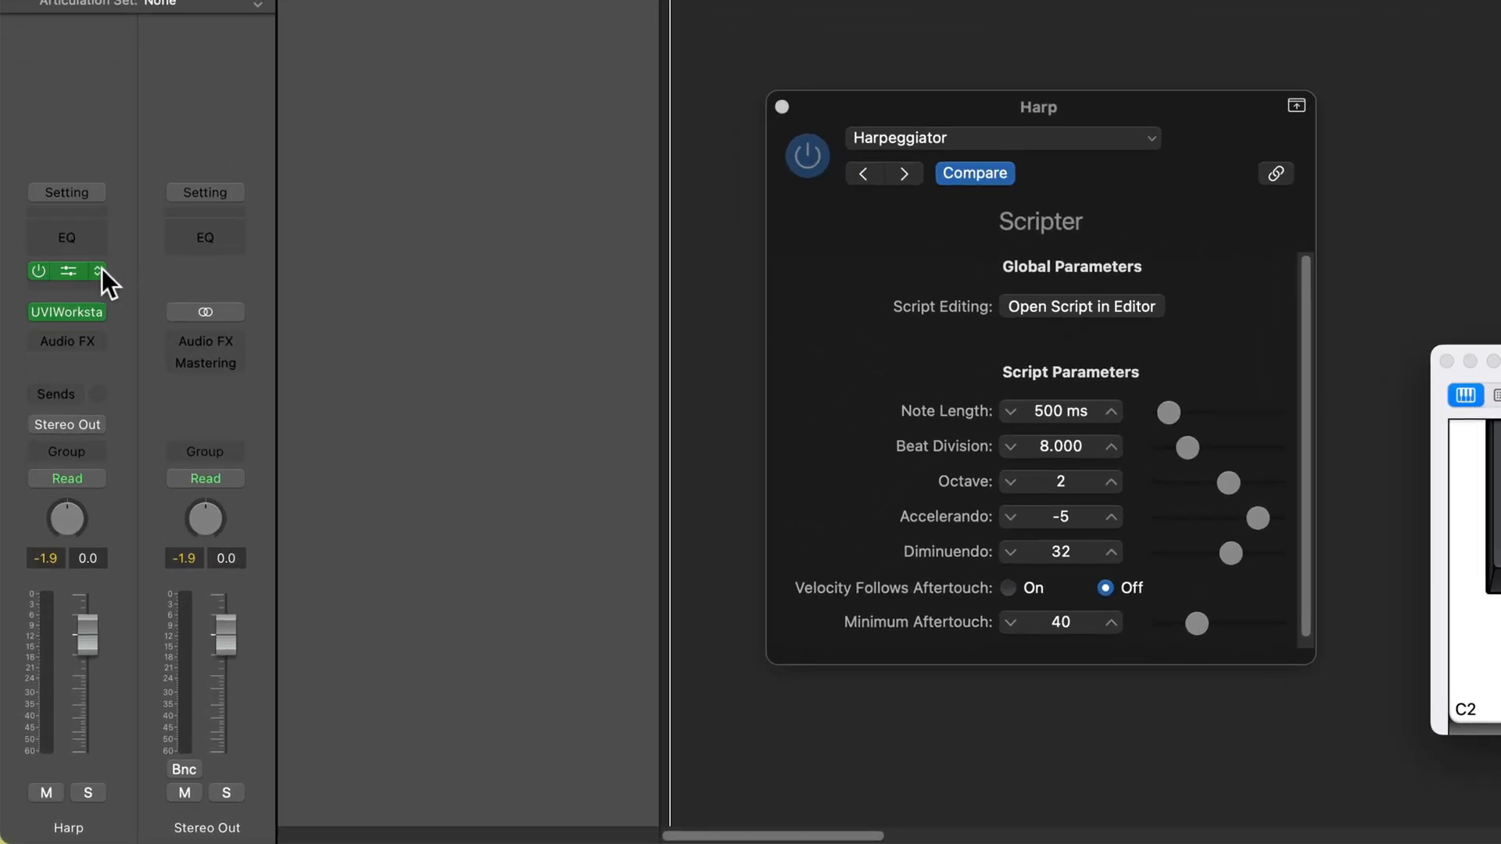
pyautogui.click(99, 271)
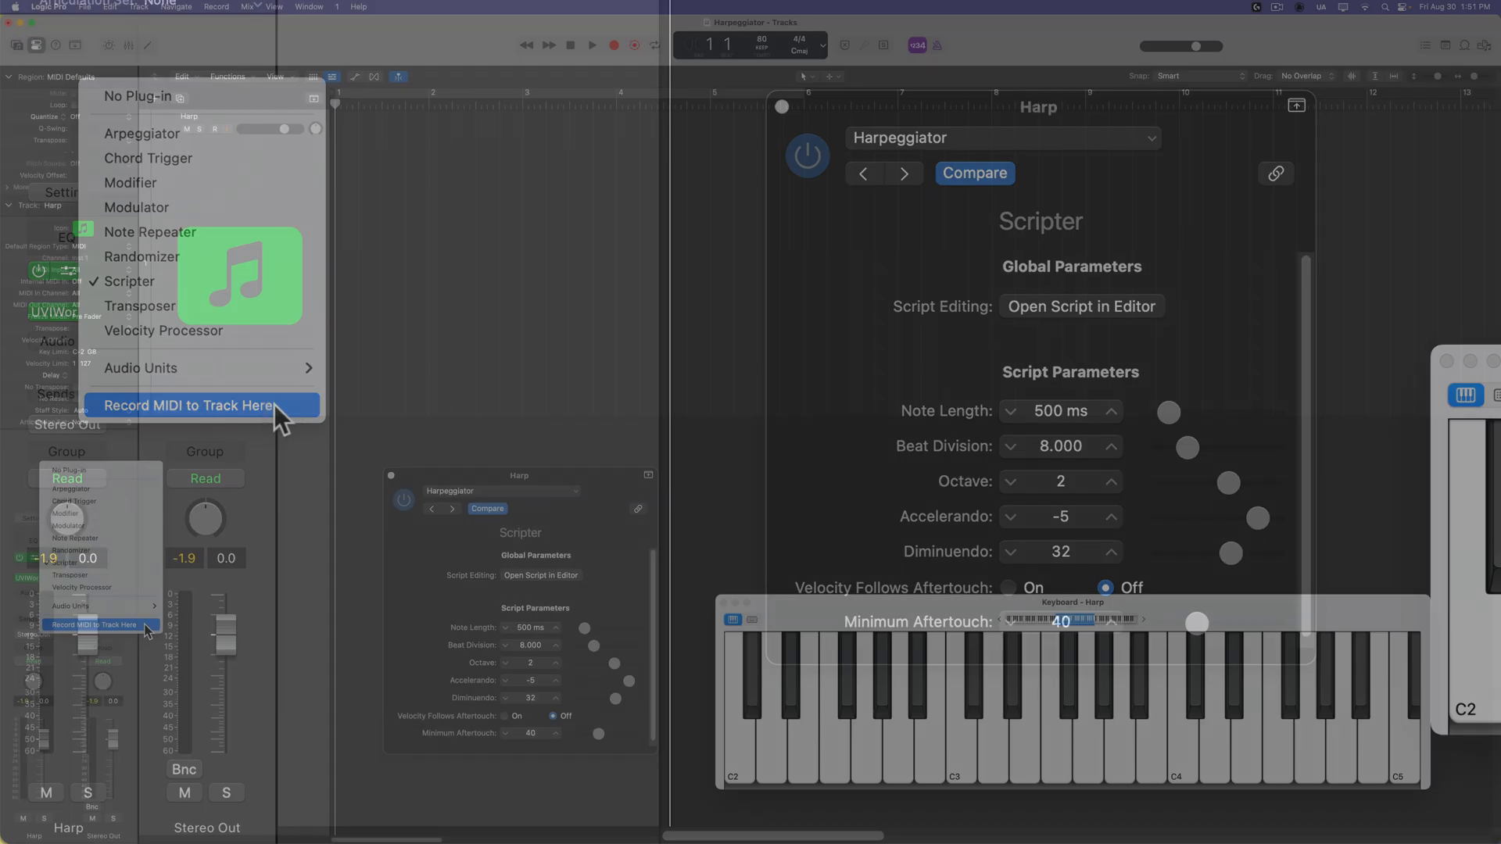
pyautogui.click(215, 404)
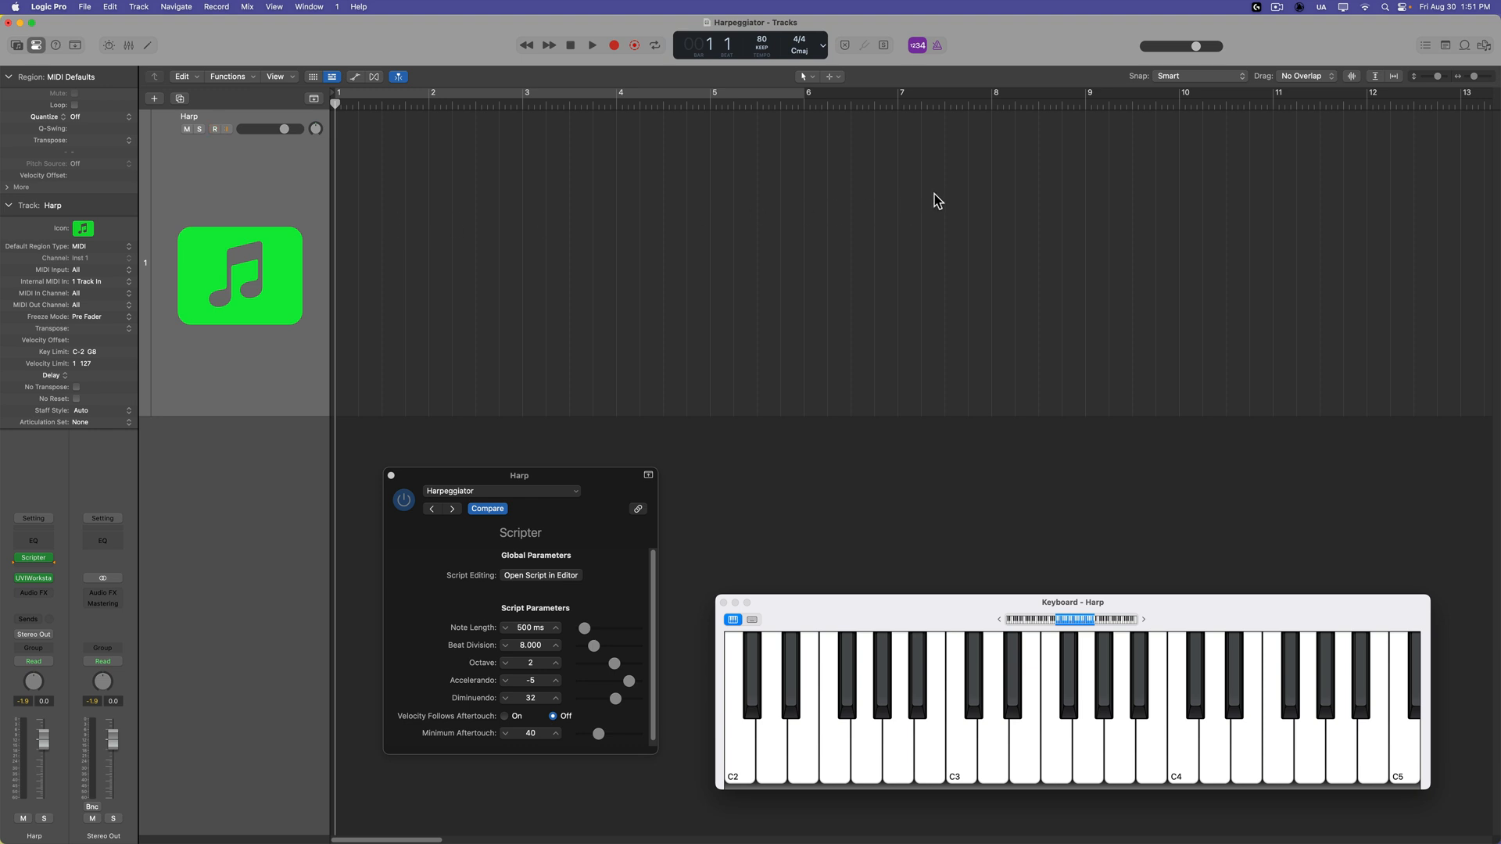
# Record a chord performance through the Harpeggiator onto the Harp track from bar 1, stopping in bar 5.
pyautogui.press('r')
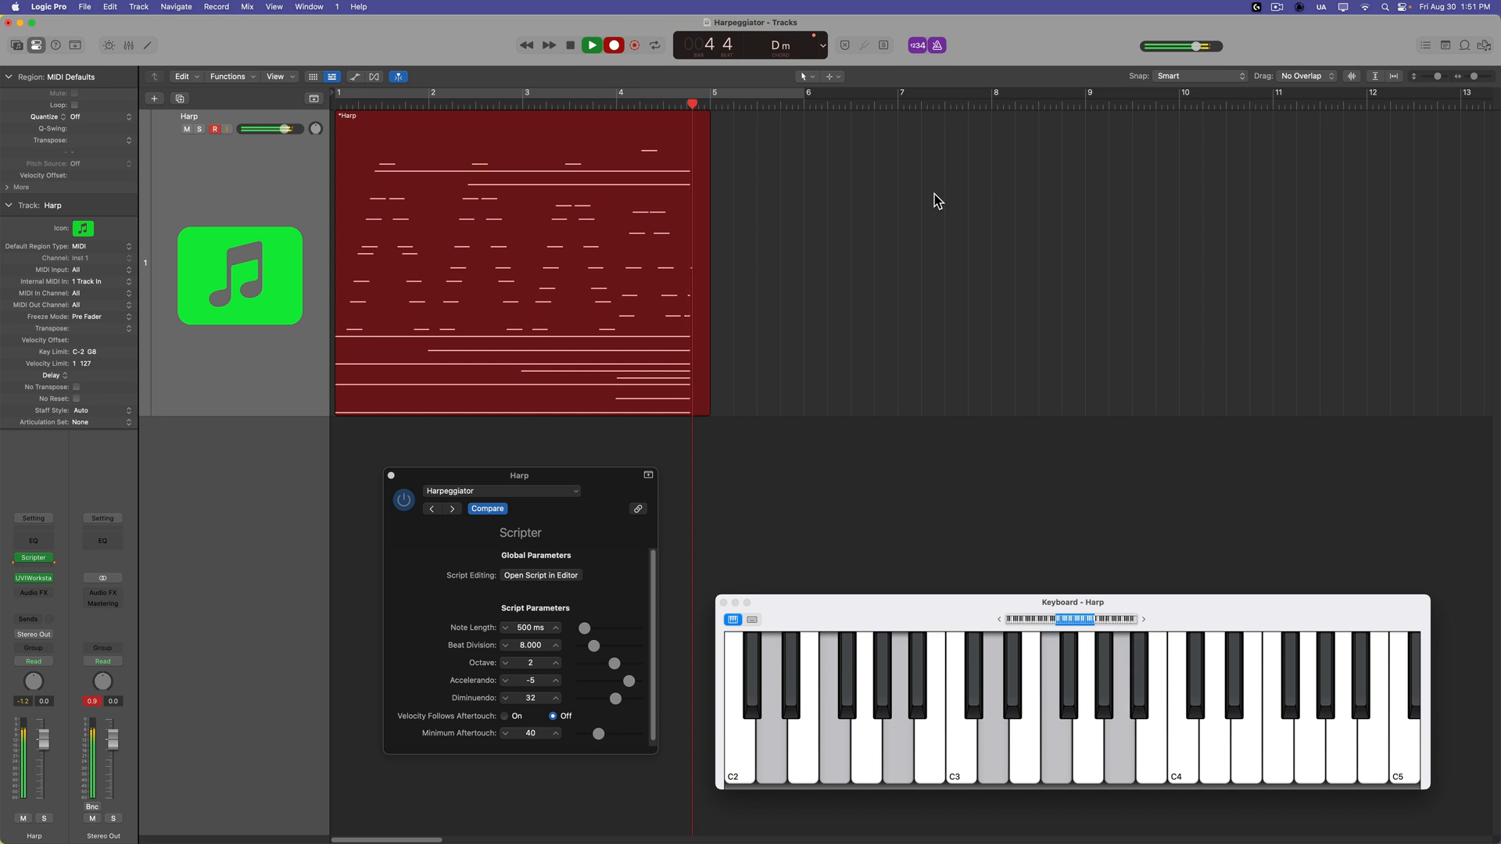
pyautogui.press('space')
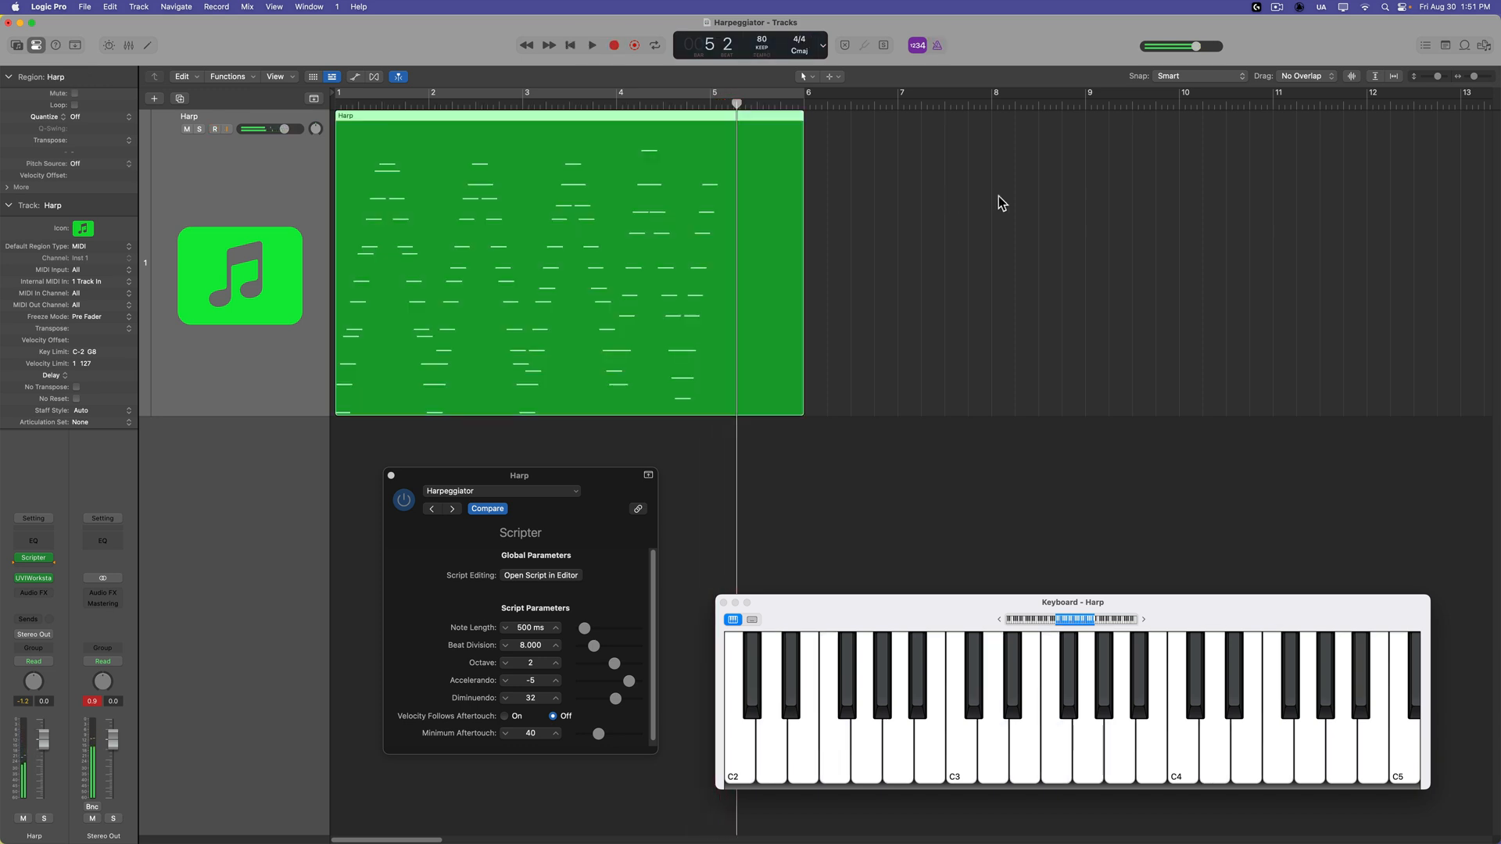
# Inspect the recorded Harp region's notes in the Piano Roll with the Scripter window closed, and delete the region.
pyautogui.doubleClick(558, 242)
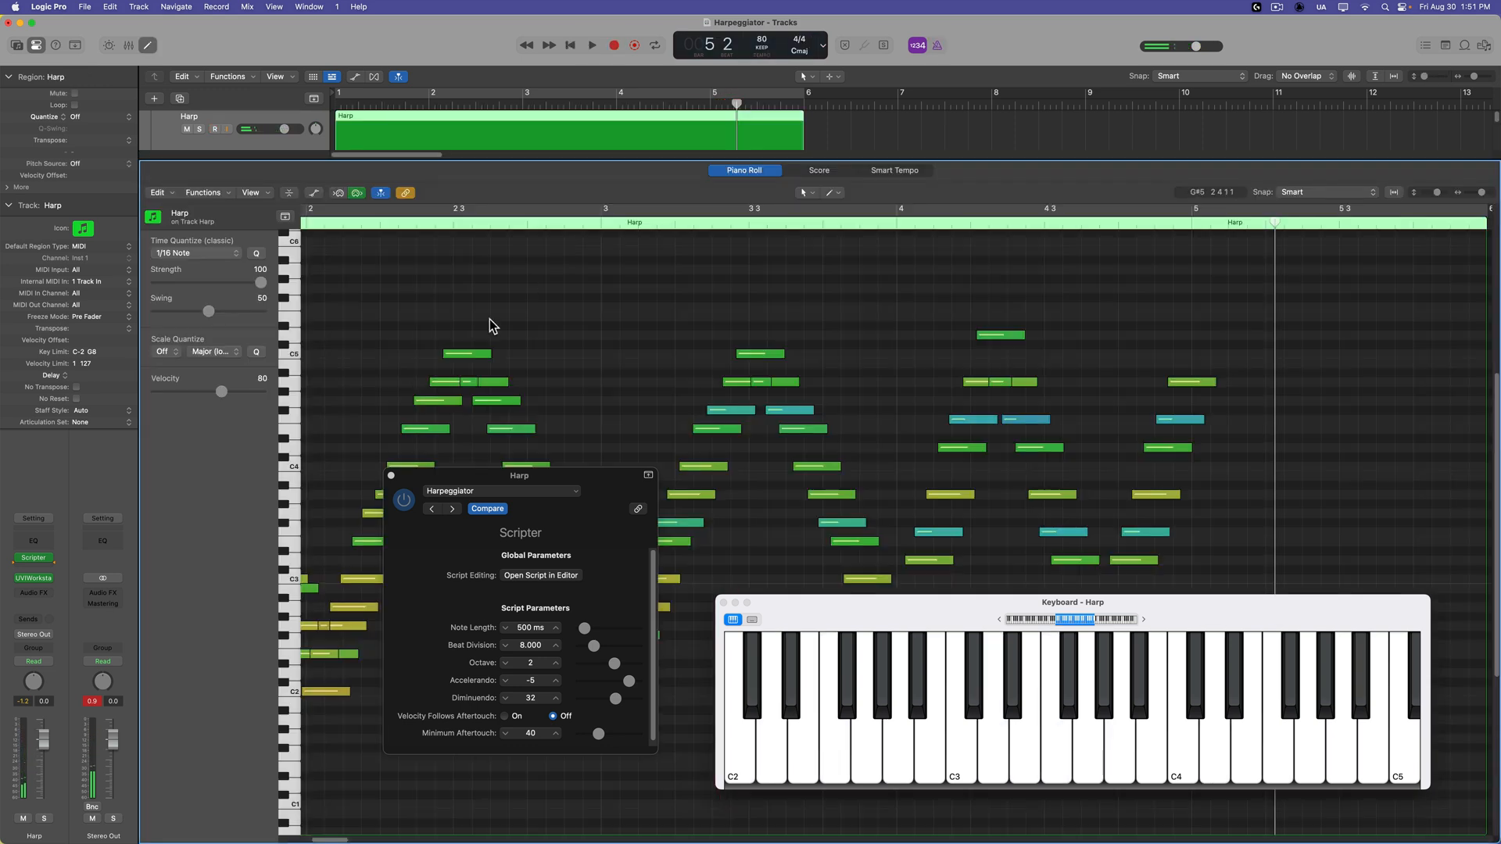
pyautogui.click(391, 476)
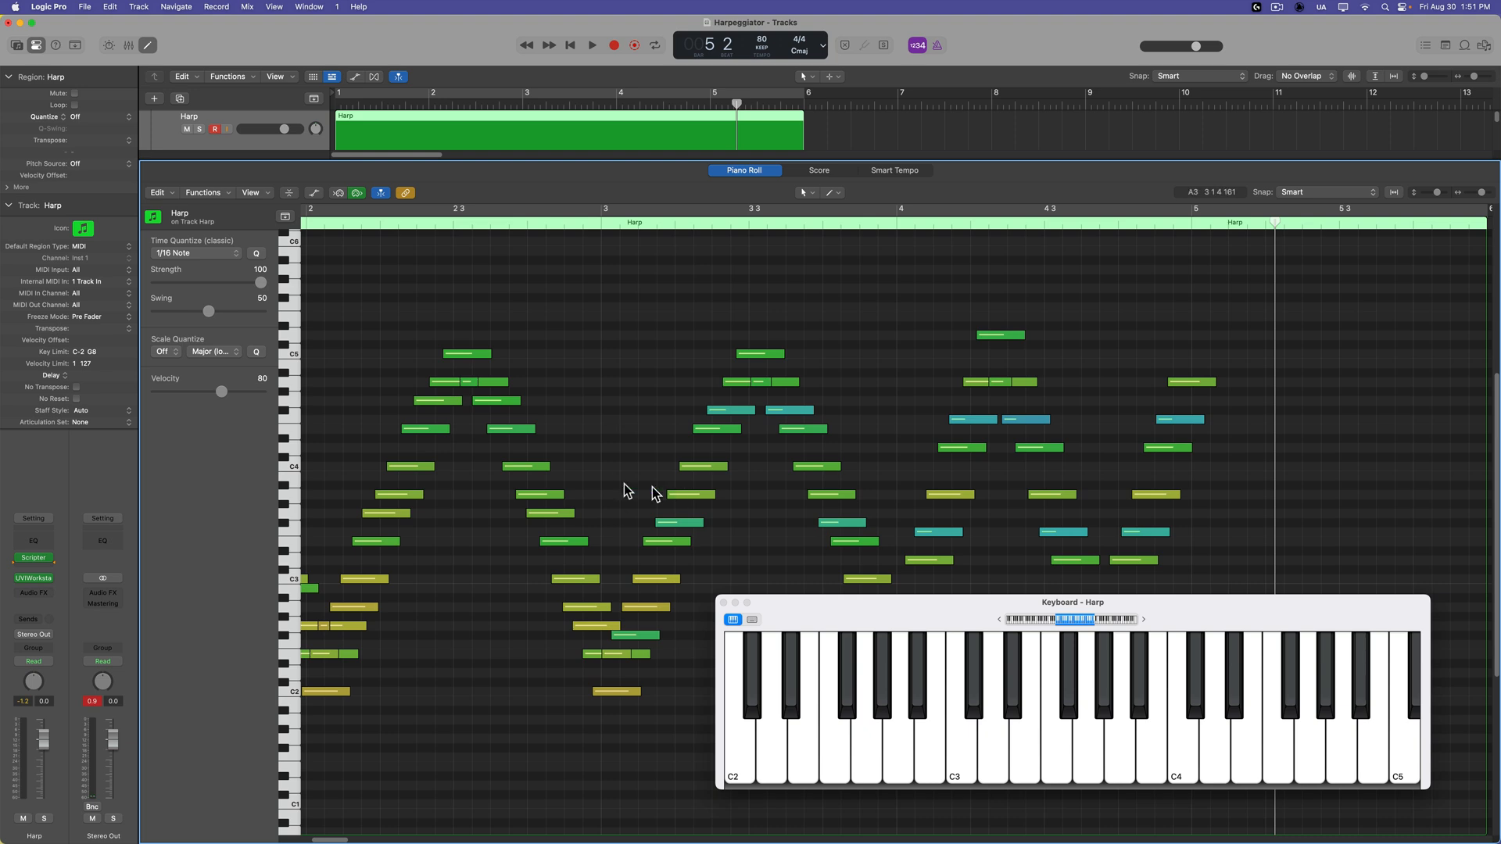
pyautogui.hscroll(-5, 623, 492)
pyautogui.press('e')
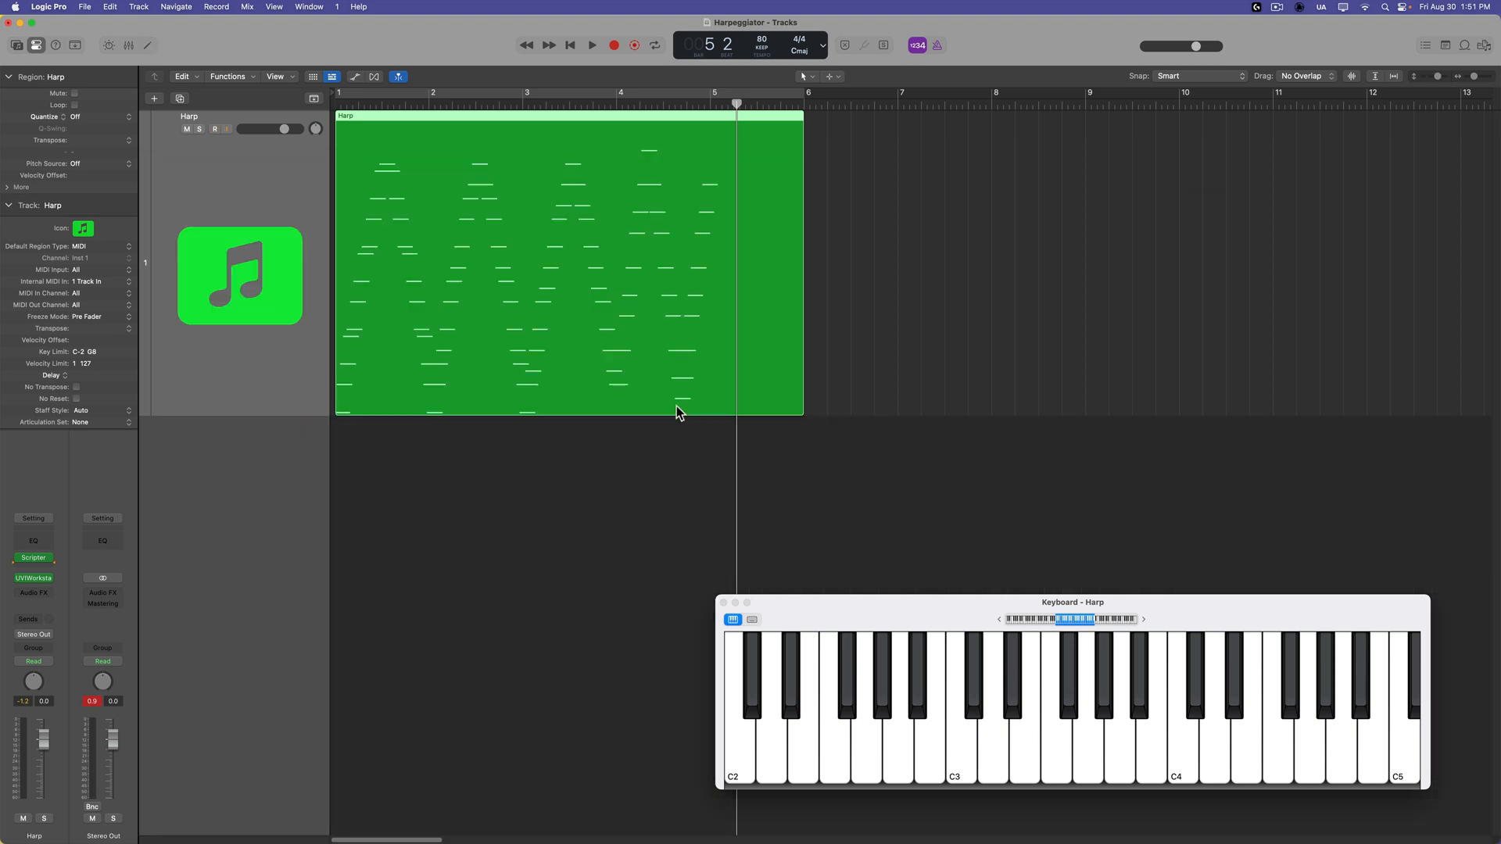
pyautogui.press('Delete')
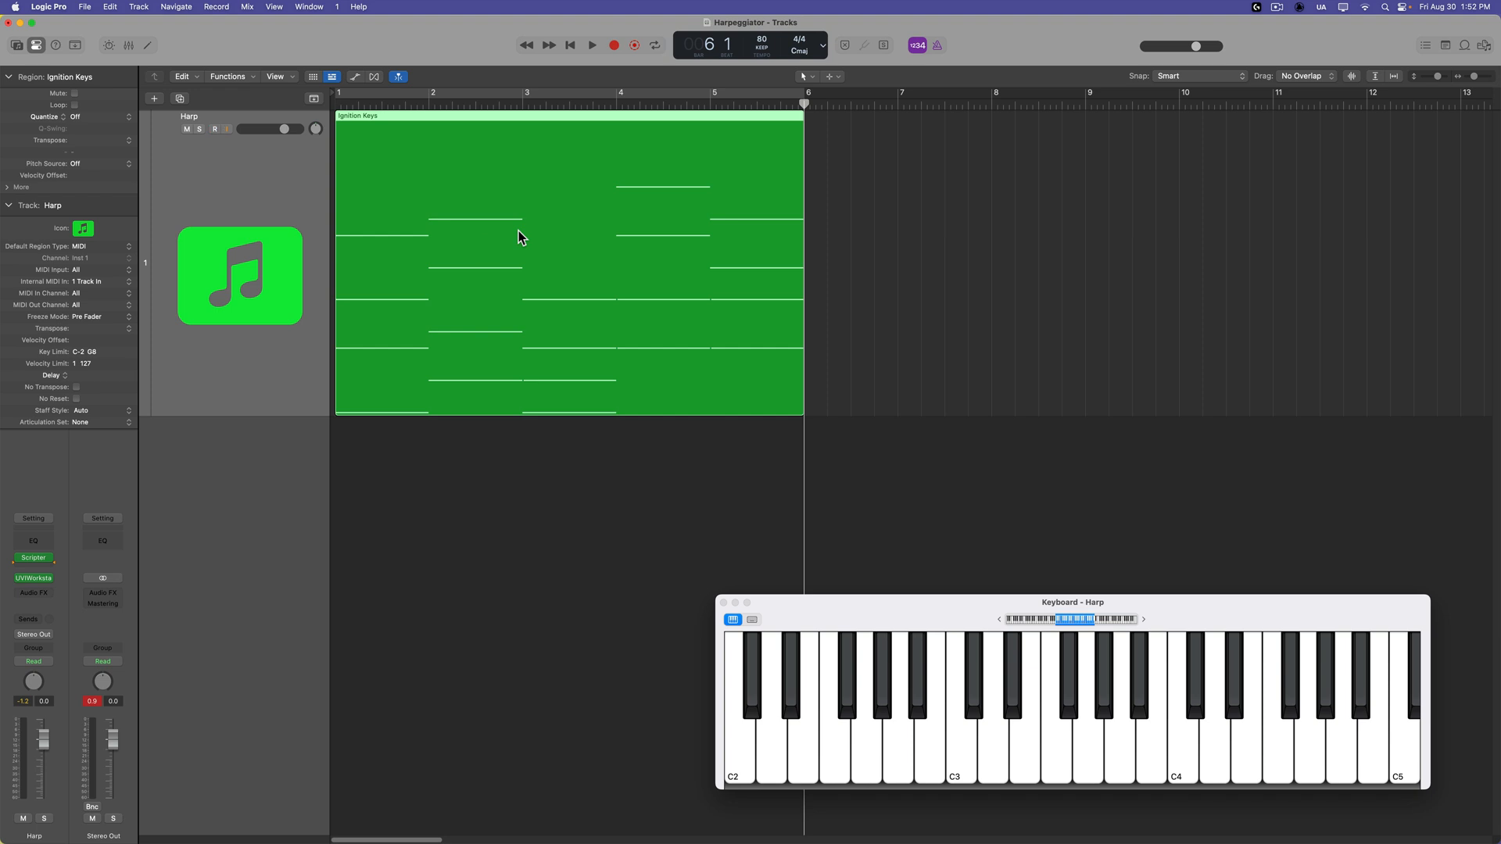
# Examine the Ignition Keys region's sustained chords in the Piano Roll and close the editor.
pyautogui.press('e')
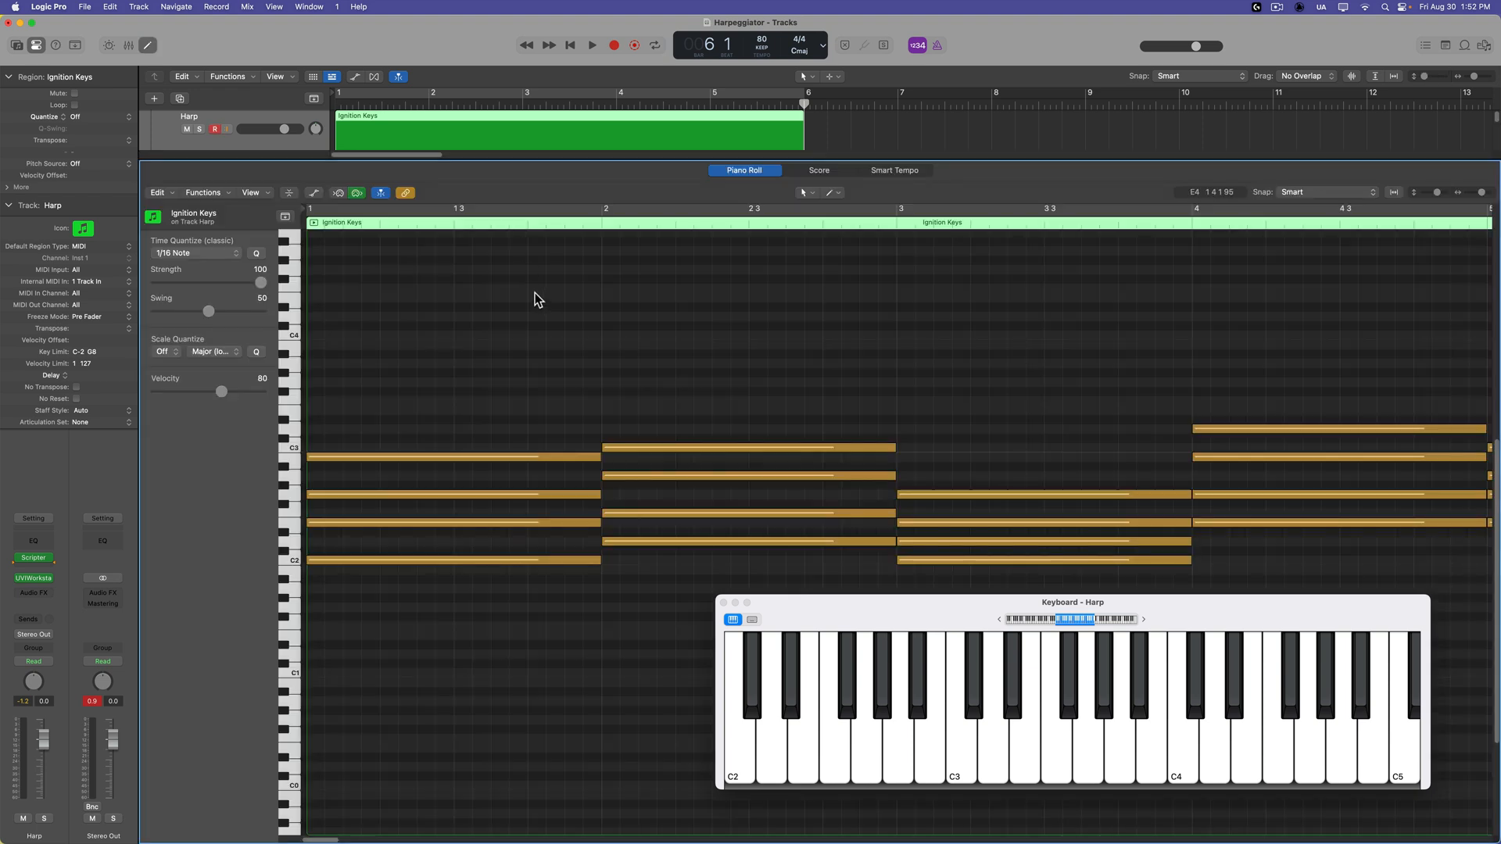
pyautogui.press('e')
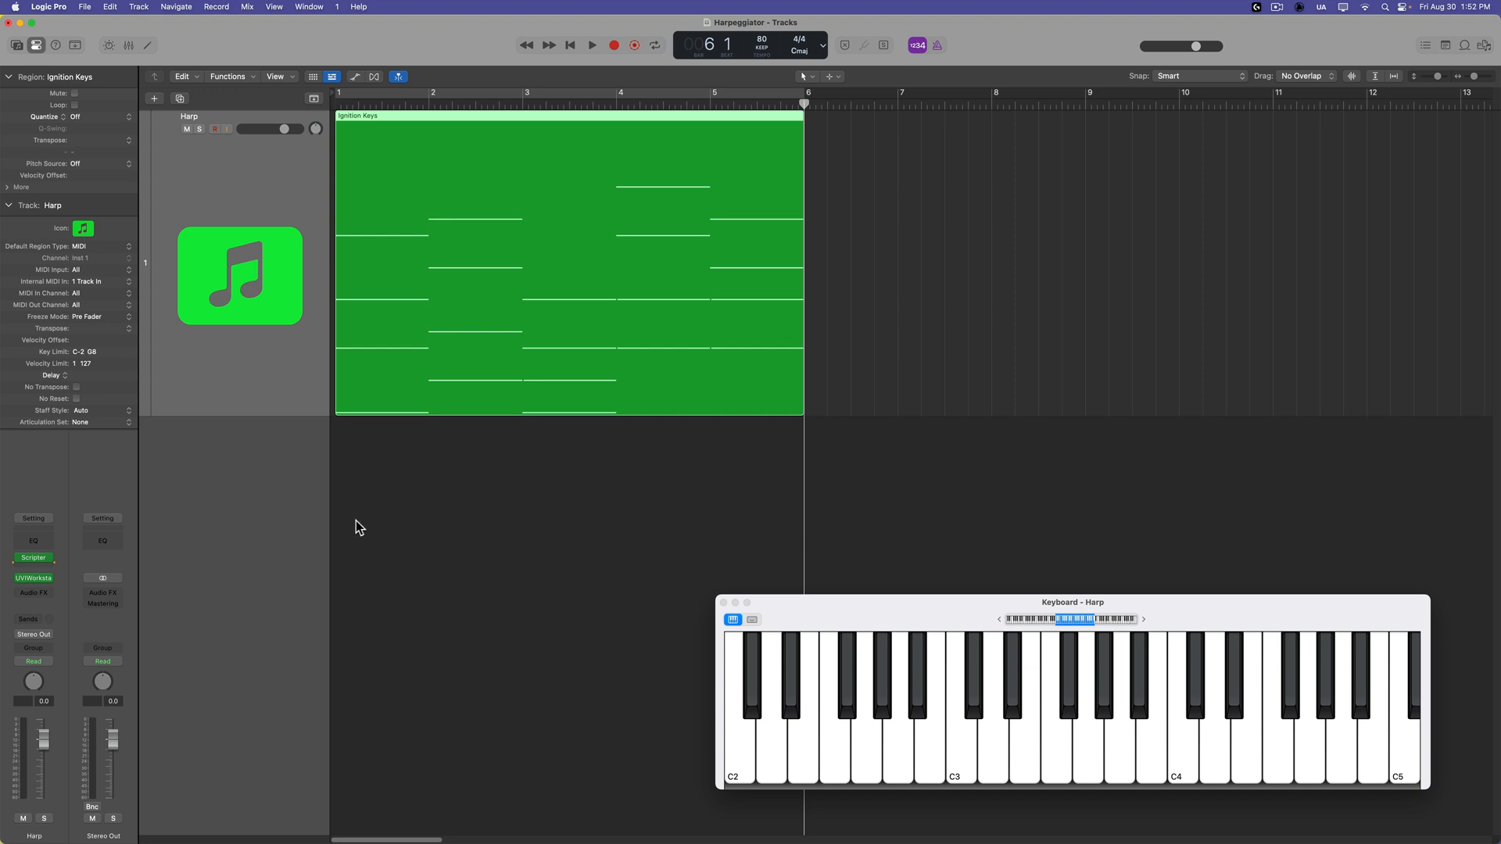
# Disable Record MIDI to Track Here on the Harp track's Scripter slot.
pyautogui.click(39, 557)
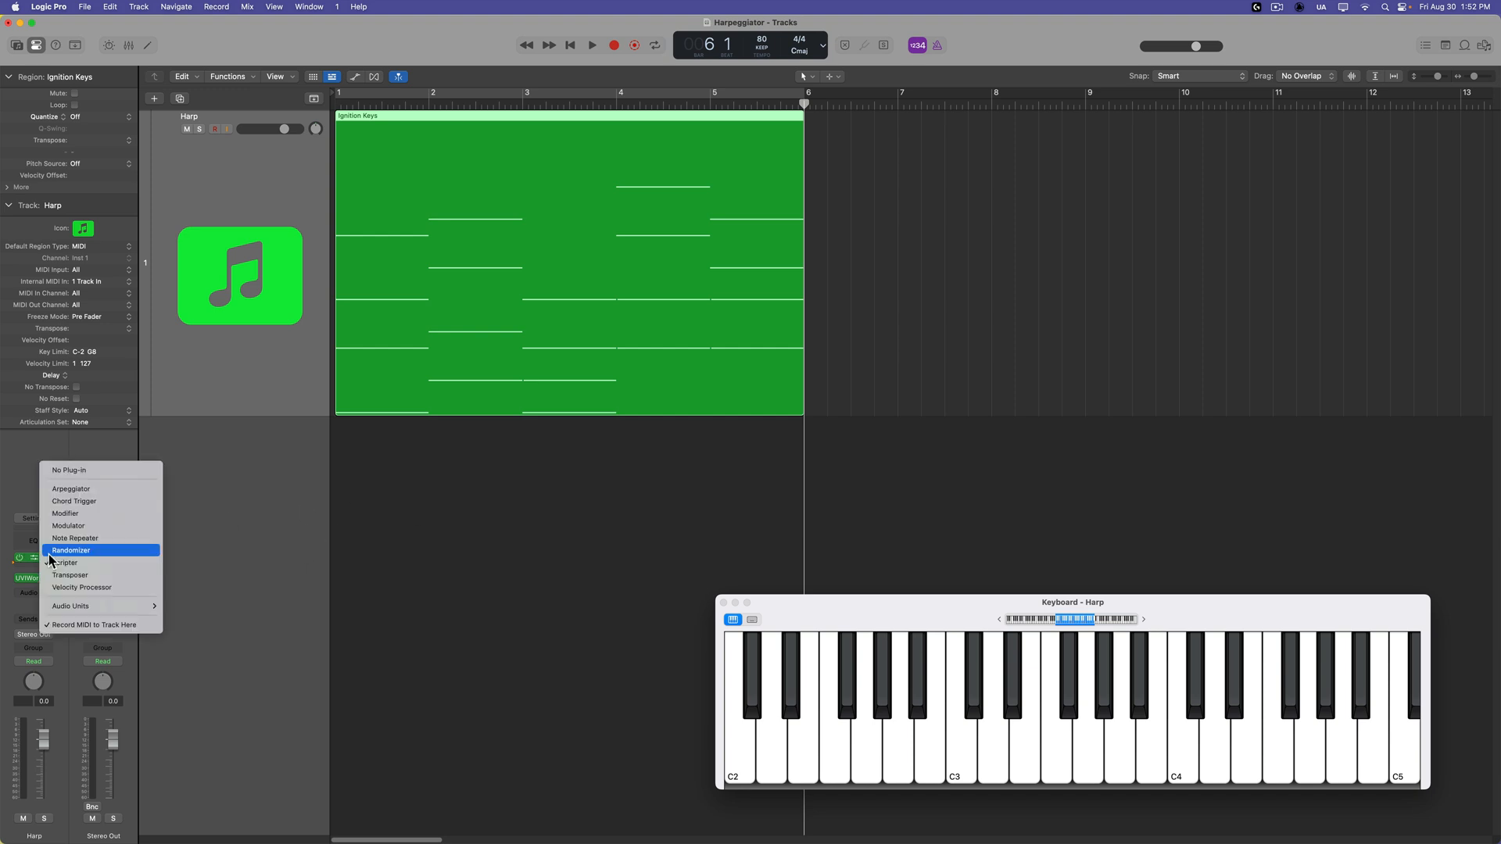
pyautogui.click(71, 626)
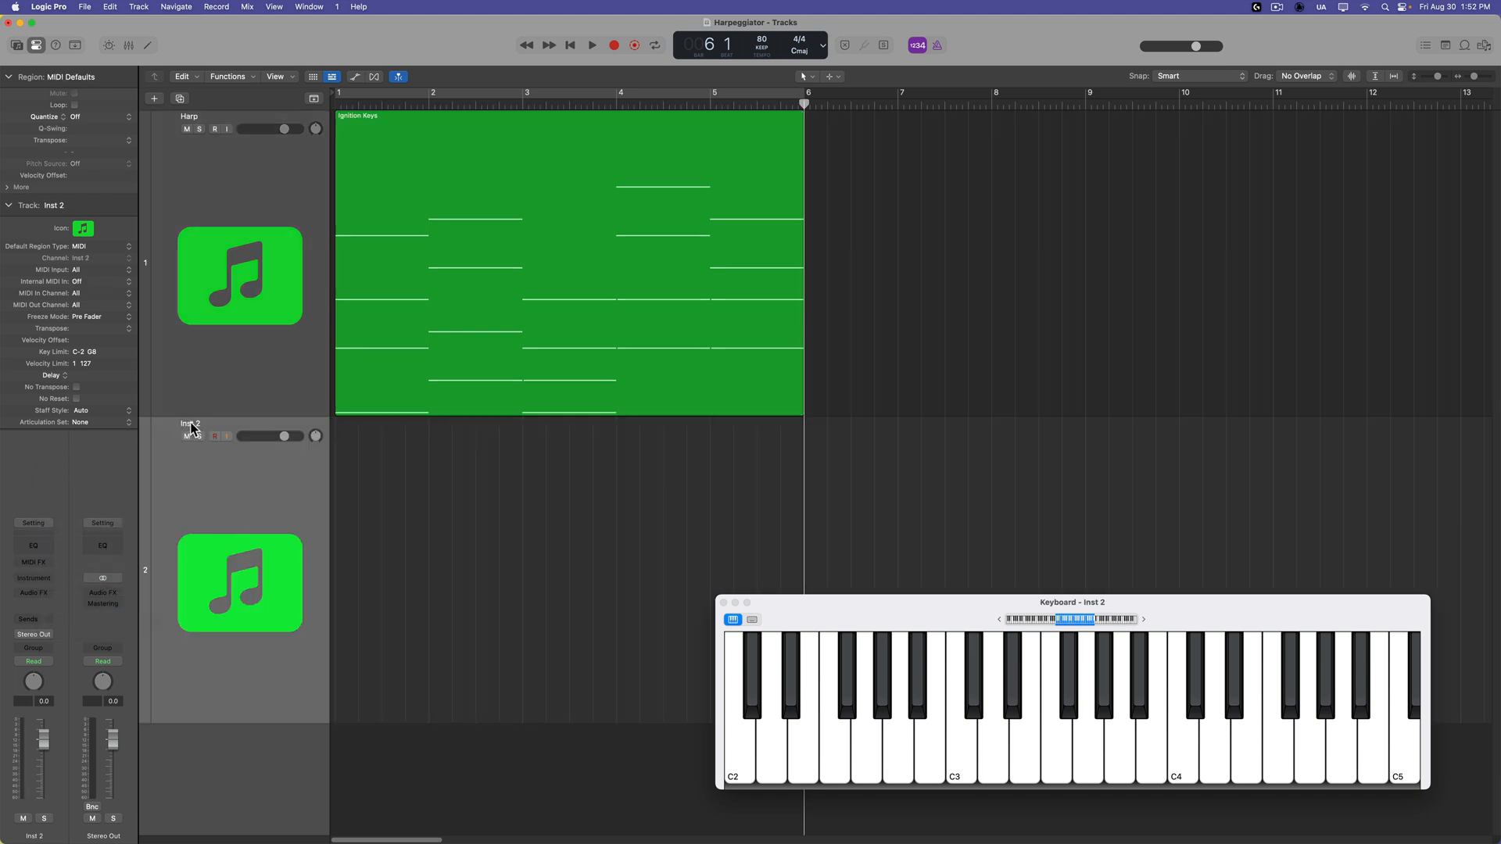
# Rename the new Inst 2 track as MIDI Capture.
pyautogui.doubleClick(191, 425)
pyautogui.write('MIDI Capture')
pyautogui.press('Return')
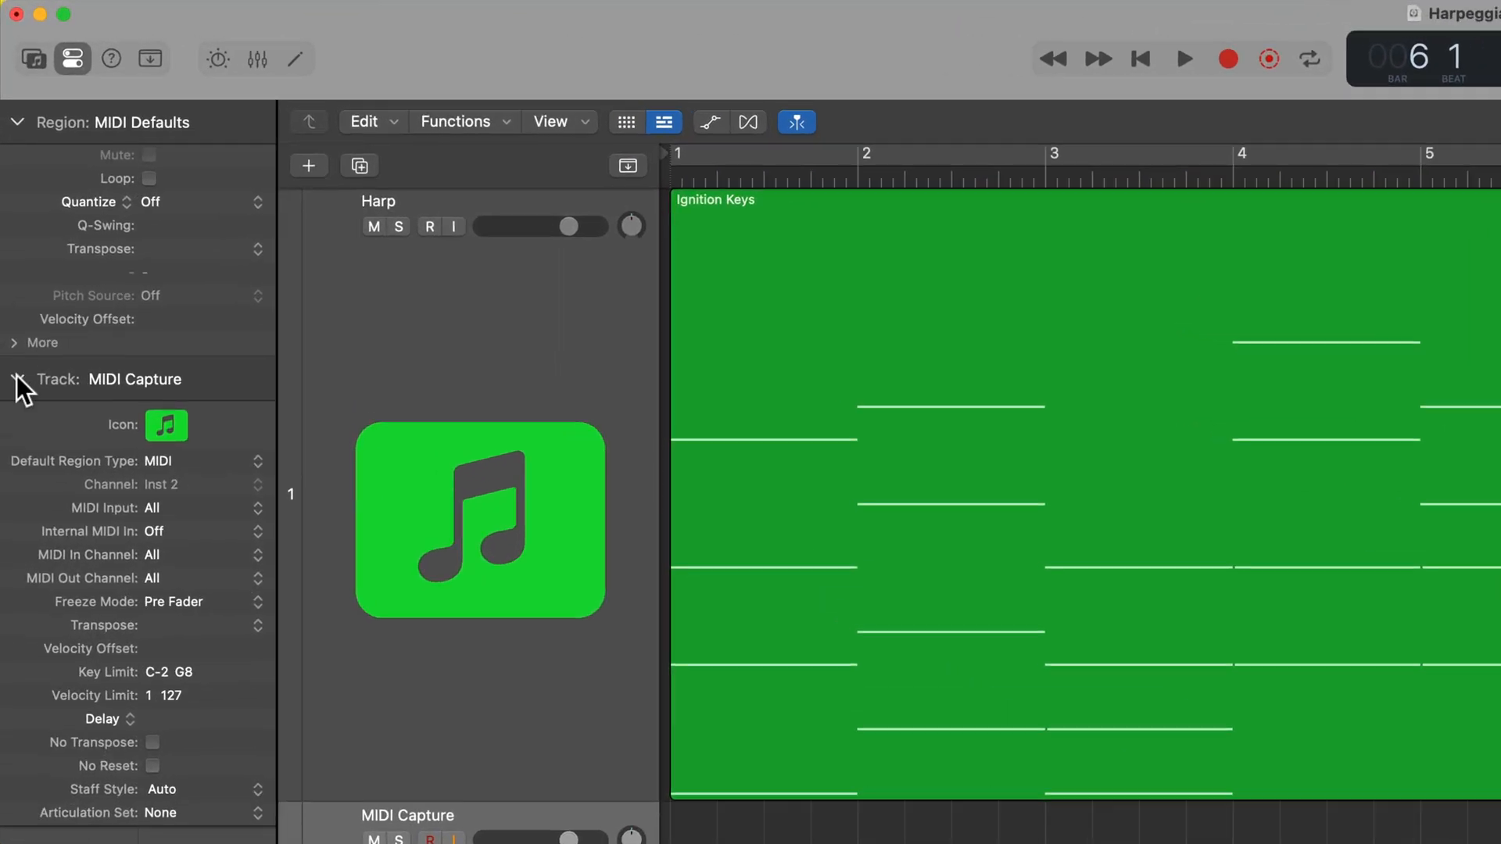
# Set the MIDI Capture track's Internal MIDI In to the instrument input of Harp - UVIWorkstation.
pyautogui.click(8, 205)
pyautogui.click(185, 527)
pyautogui.moveTo(223, 558)
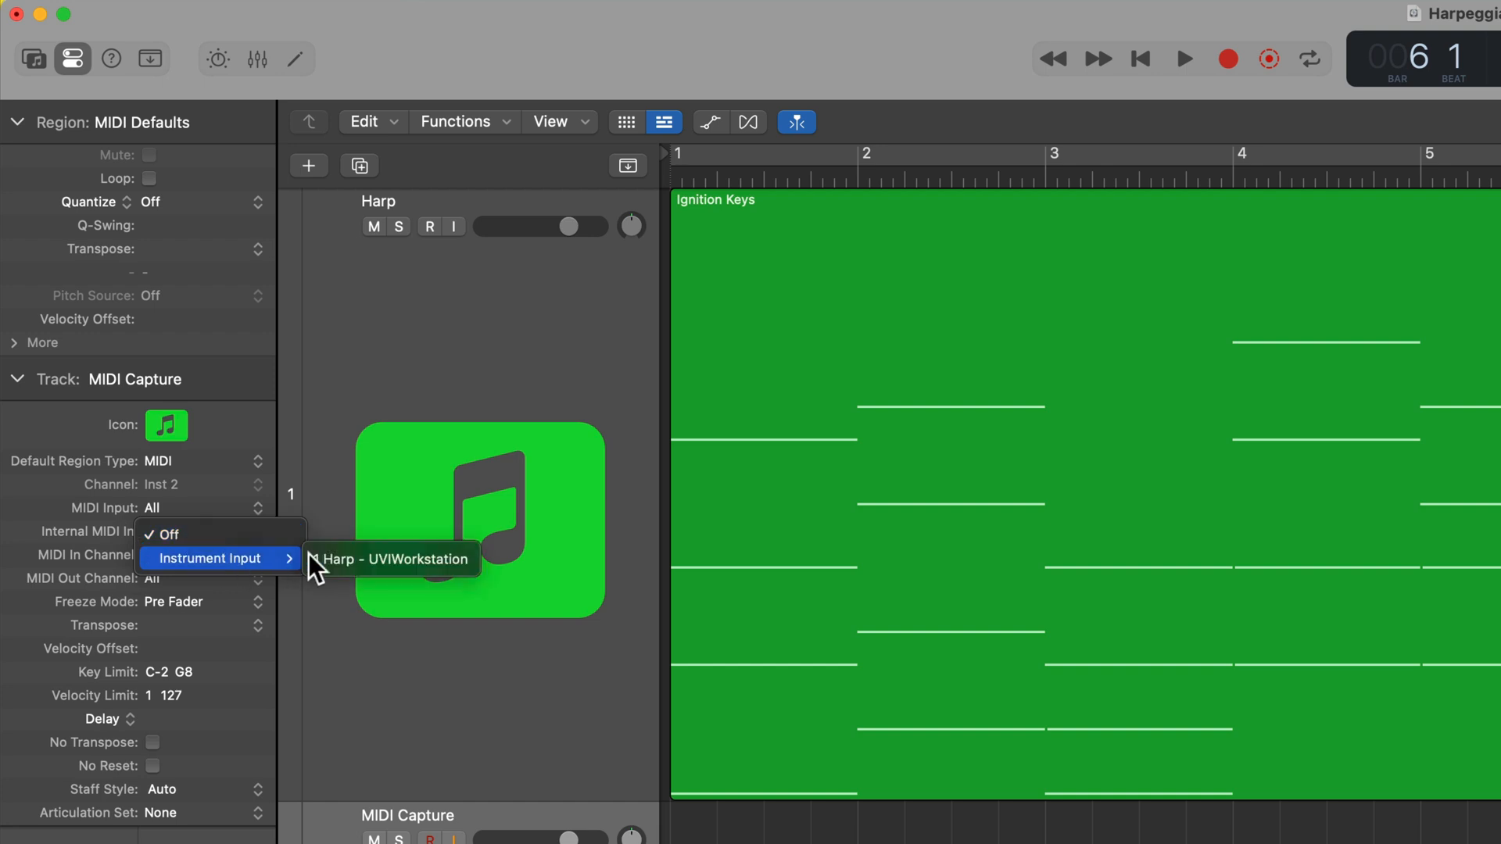
pyautogui.click(439, 558)
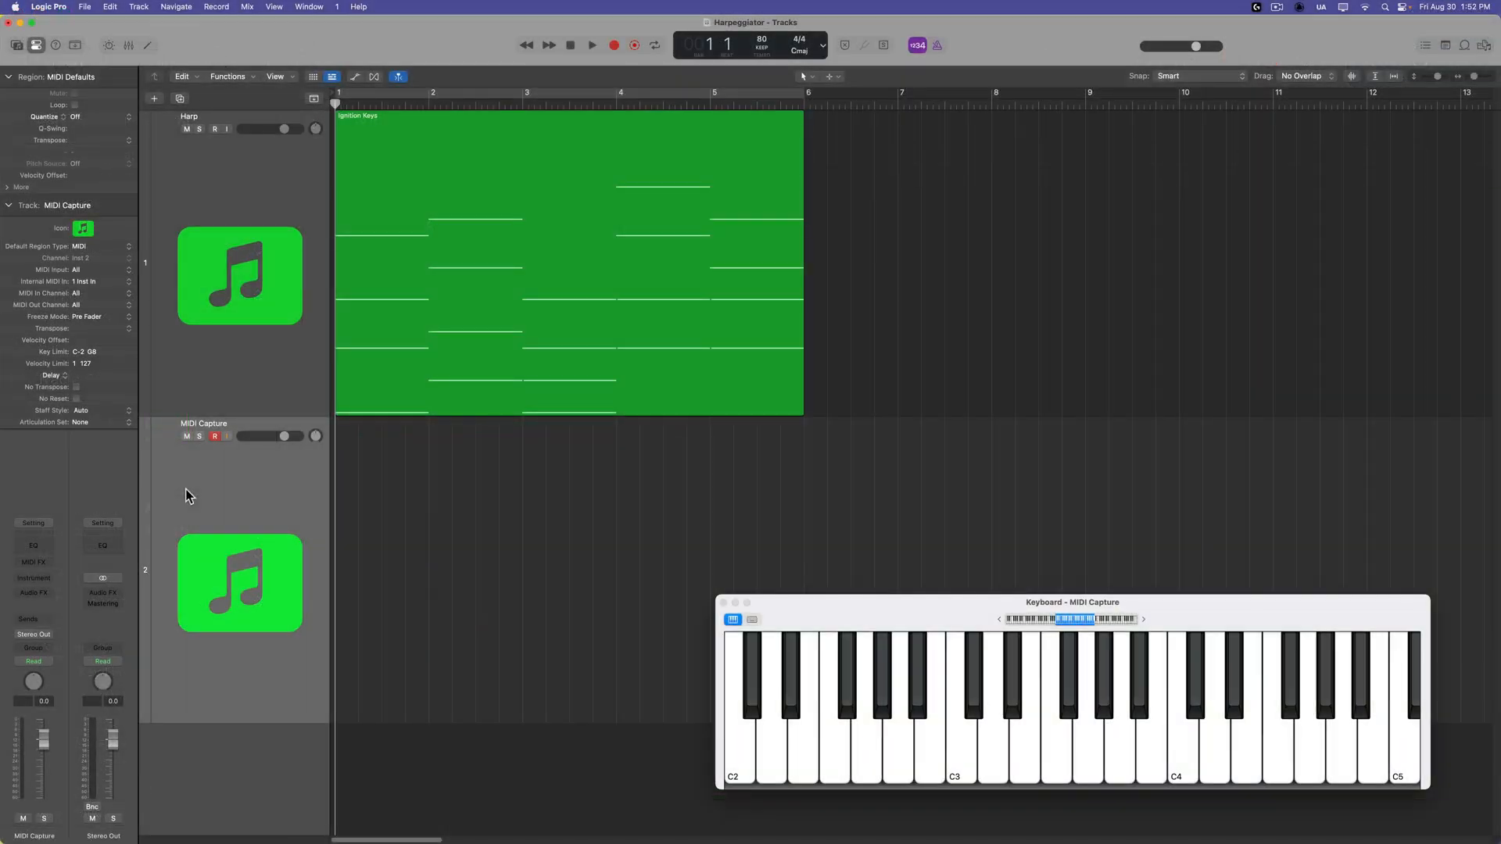
# Record the Harp track's arpeggiated output onto the MIDI Capture track from bar 1 into bar 6, and return the playhead to the start.
pyautogui.press('r')
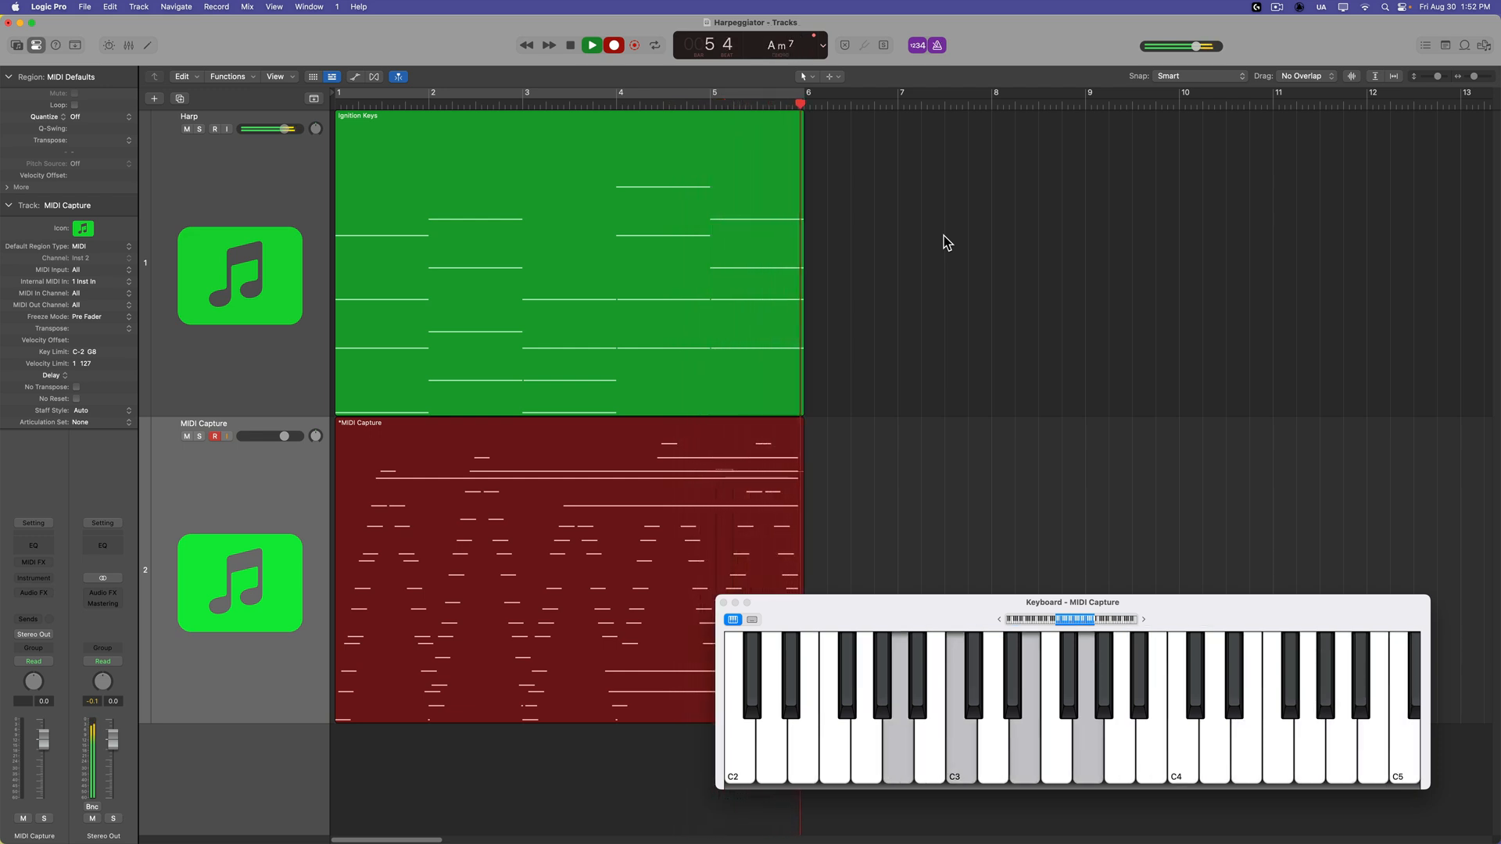
pyautogui.press('space')
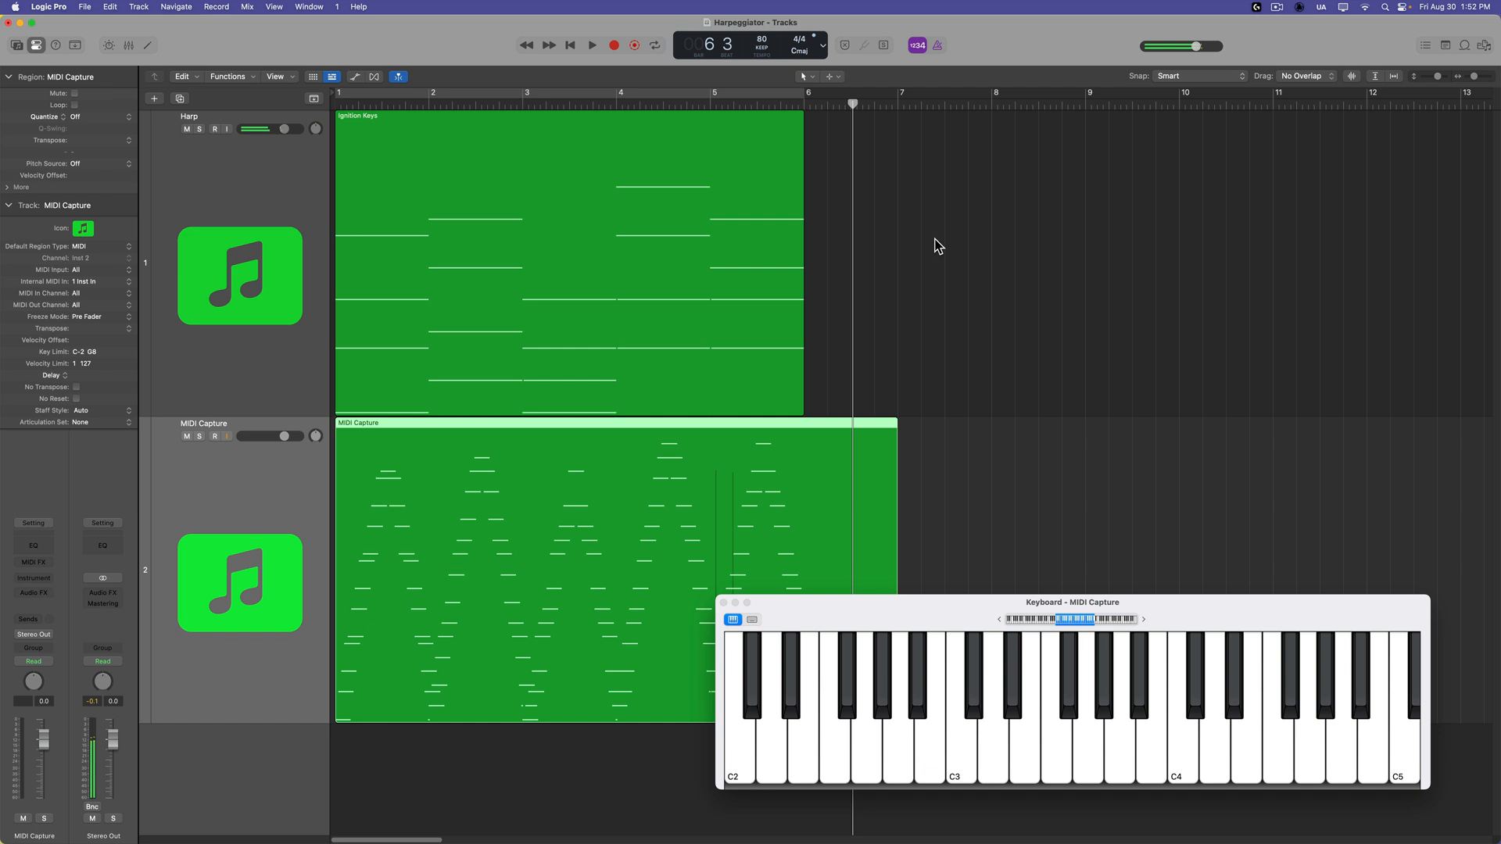
pyautogui.press('Return')
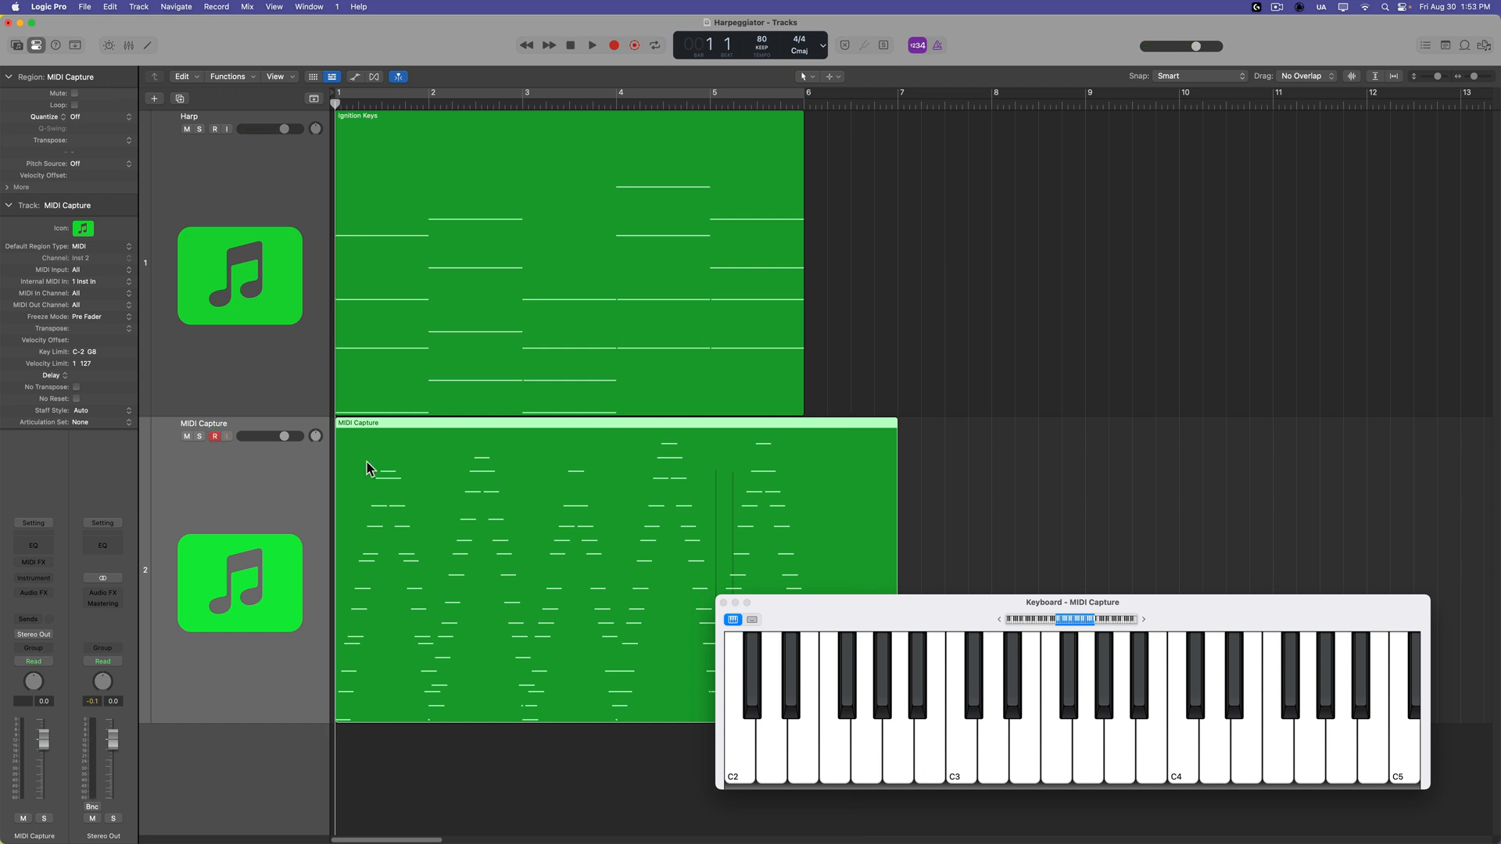
# Examine the recorded notes of the MIDI Capture region in the Piano Roll.
pyautogui.doubleClick(371, 469)
pyautogui.press('e')
pyautogui.moveTo(401, 503)
pyautogui.mouseDown()
pyautogui.moveTo(385, 348)
pyautogui.moveTo(386, 527)
pyautogui.mouseUp()
pyautogui.doubleClick(458, 492)
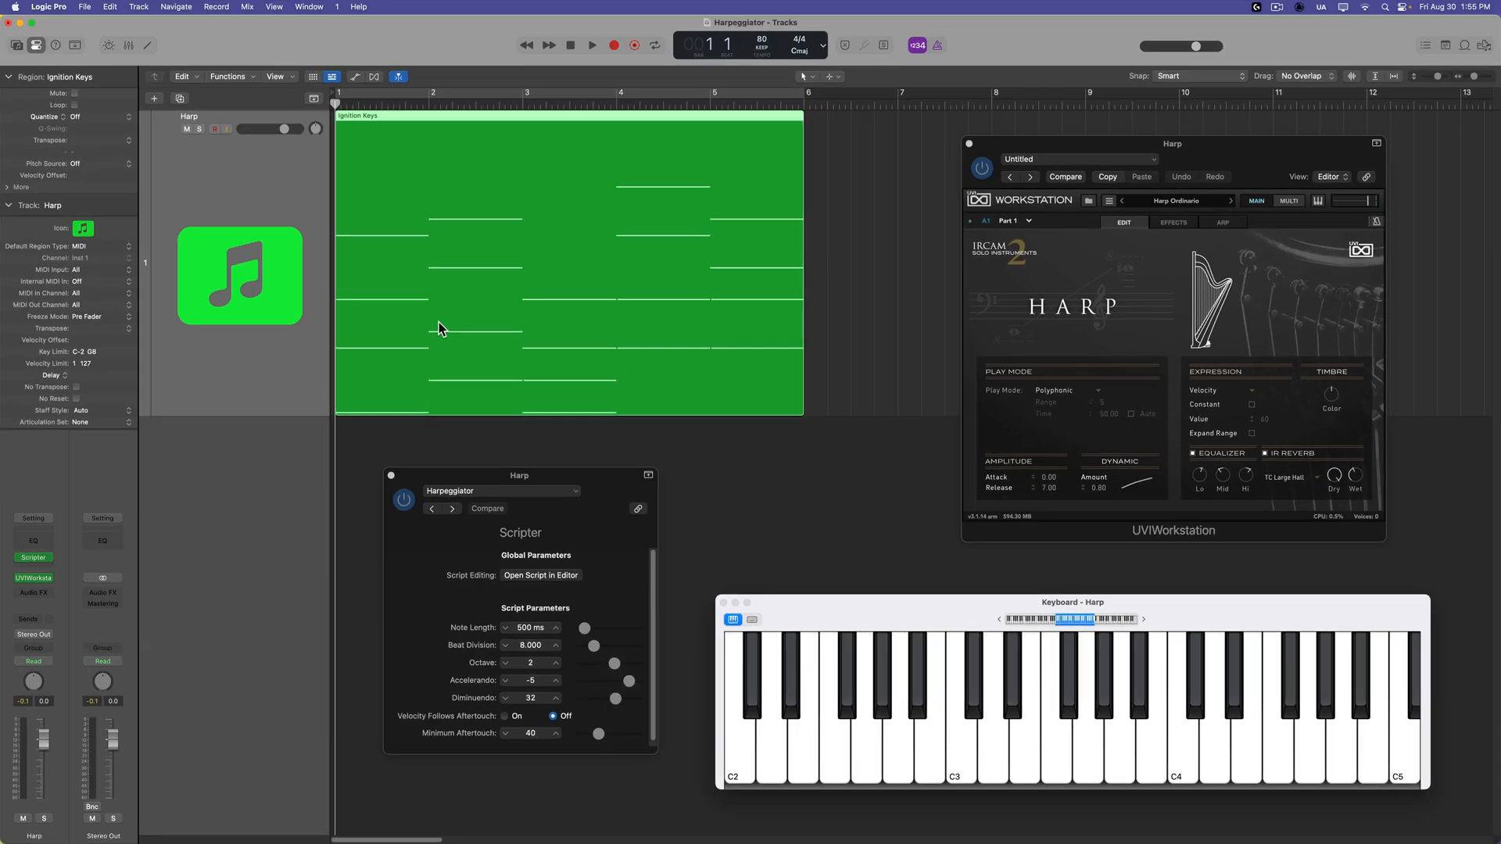
# Set the Harp track to record MIDI at the point after Scripter, and set the script's Note Length to 2980 ms.
pyautogui.press('Delete')
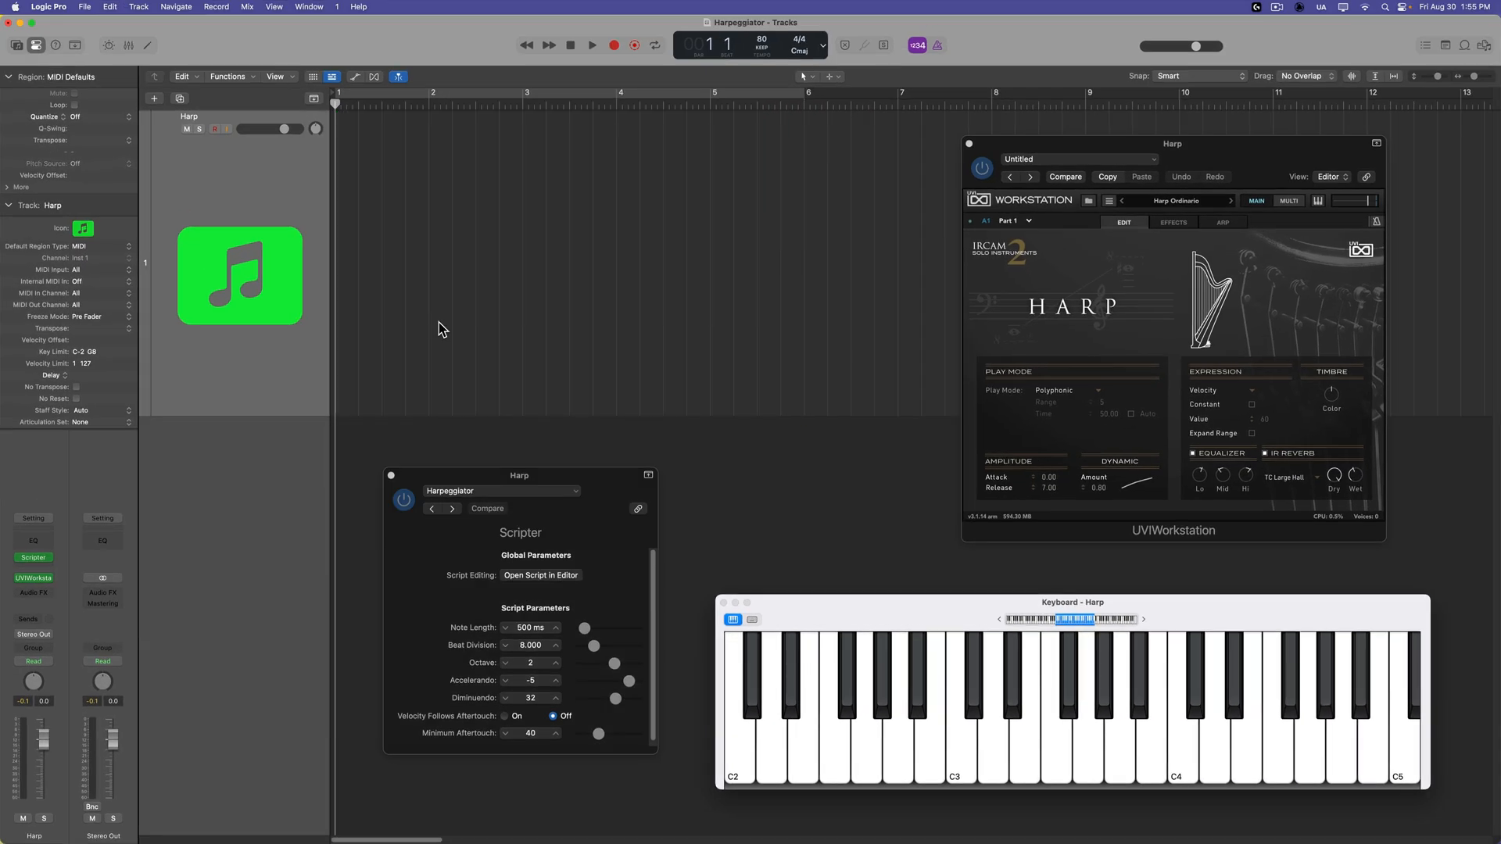
pyautogui.click(45, 557)
pyautogui.moveTo(584, 628); pyautogui.dragTo(603, 636)
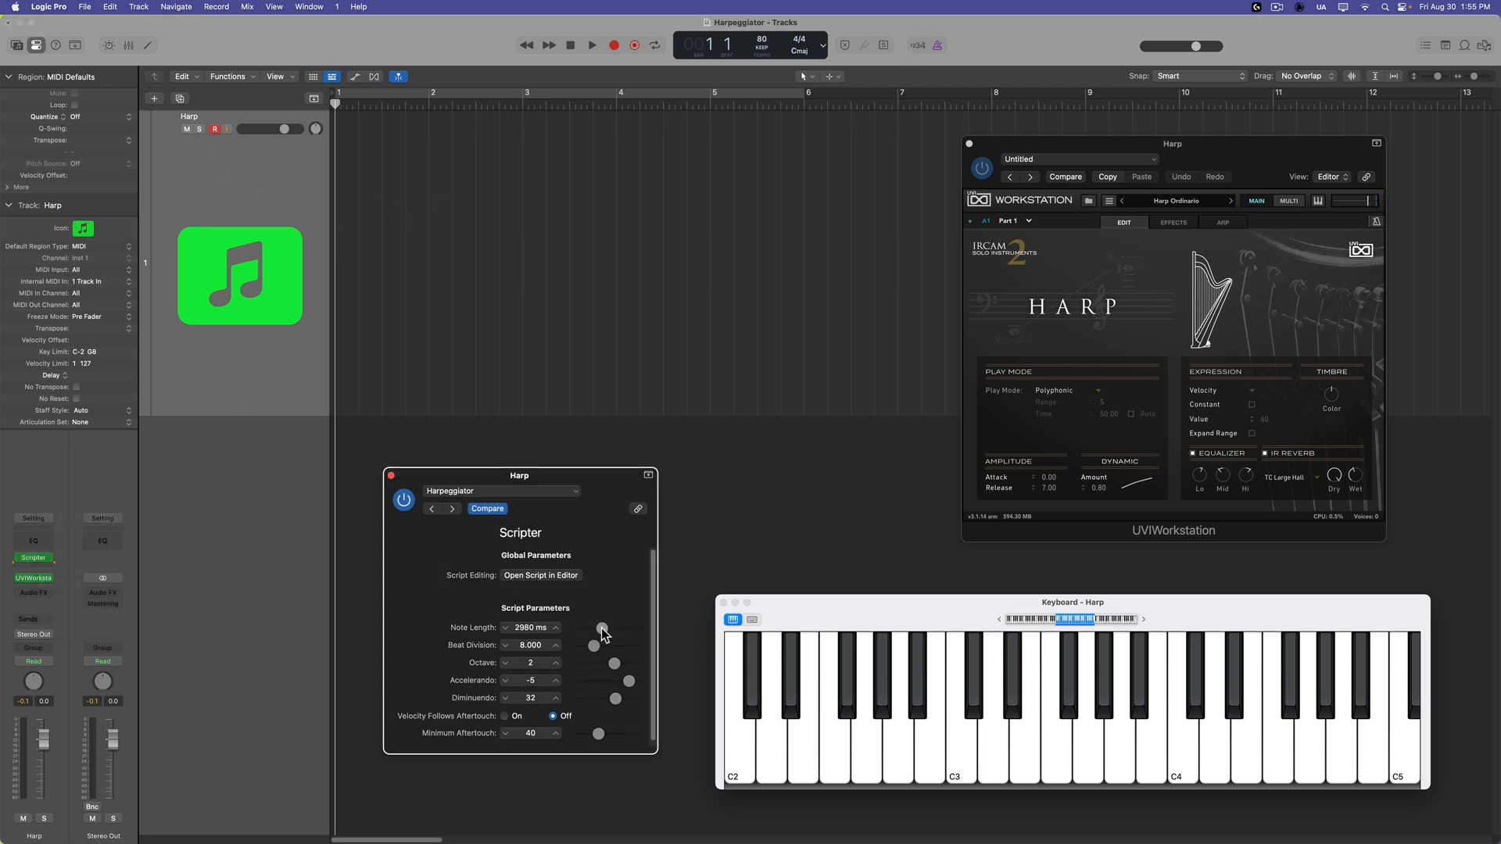
# Record the arpeggiated output onto the Harp track from bar 1 into bar 2.
pyautogui.click(468, 338)
pyautogui.press('r')
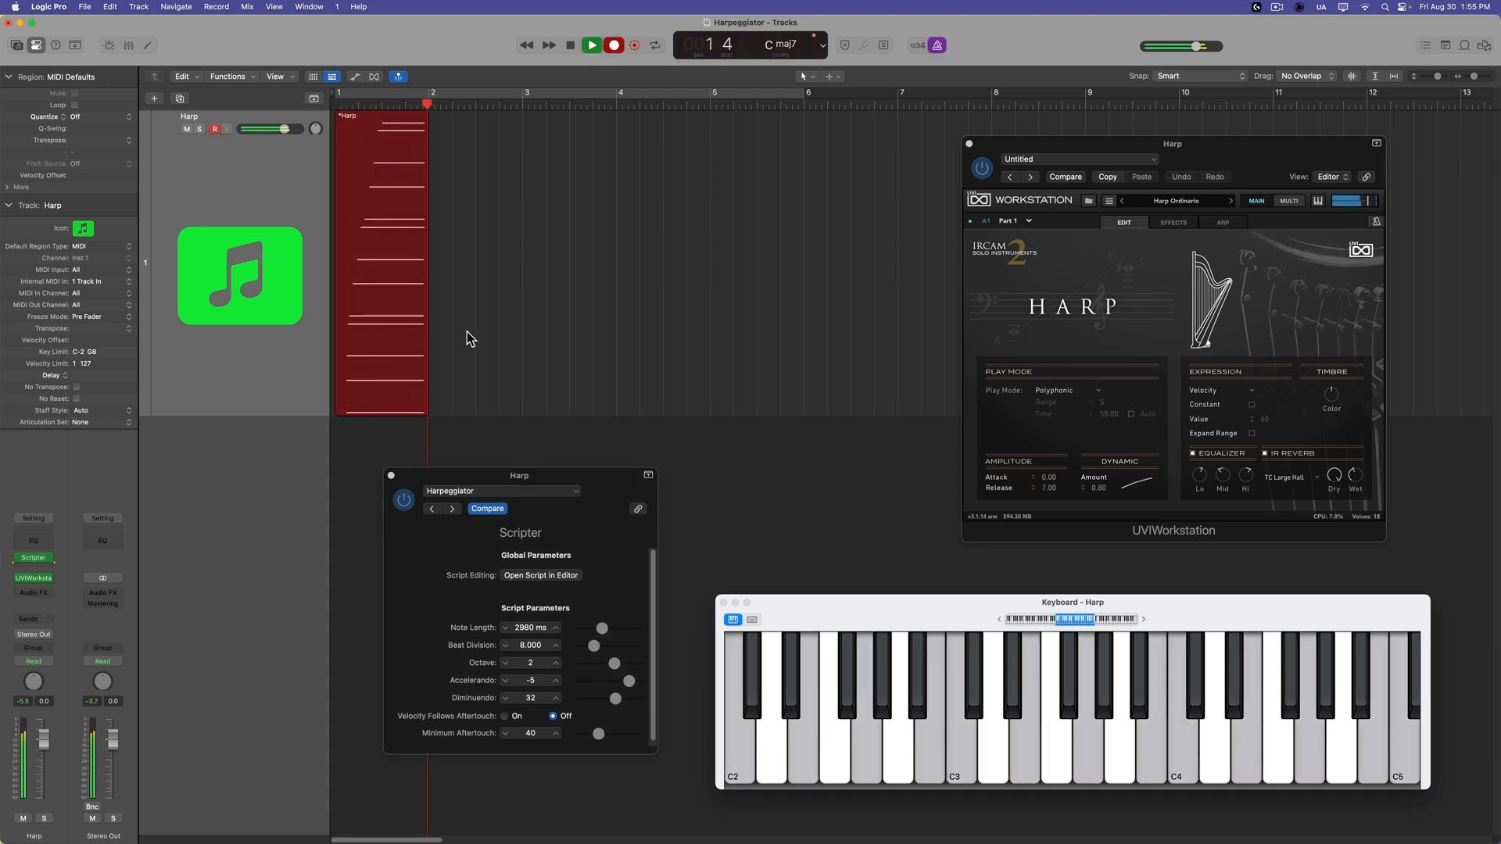
pyautogui.press('space')
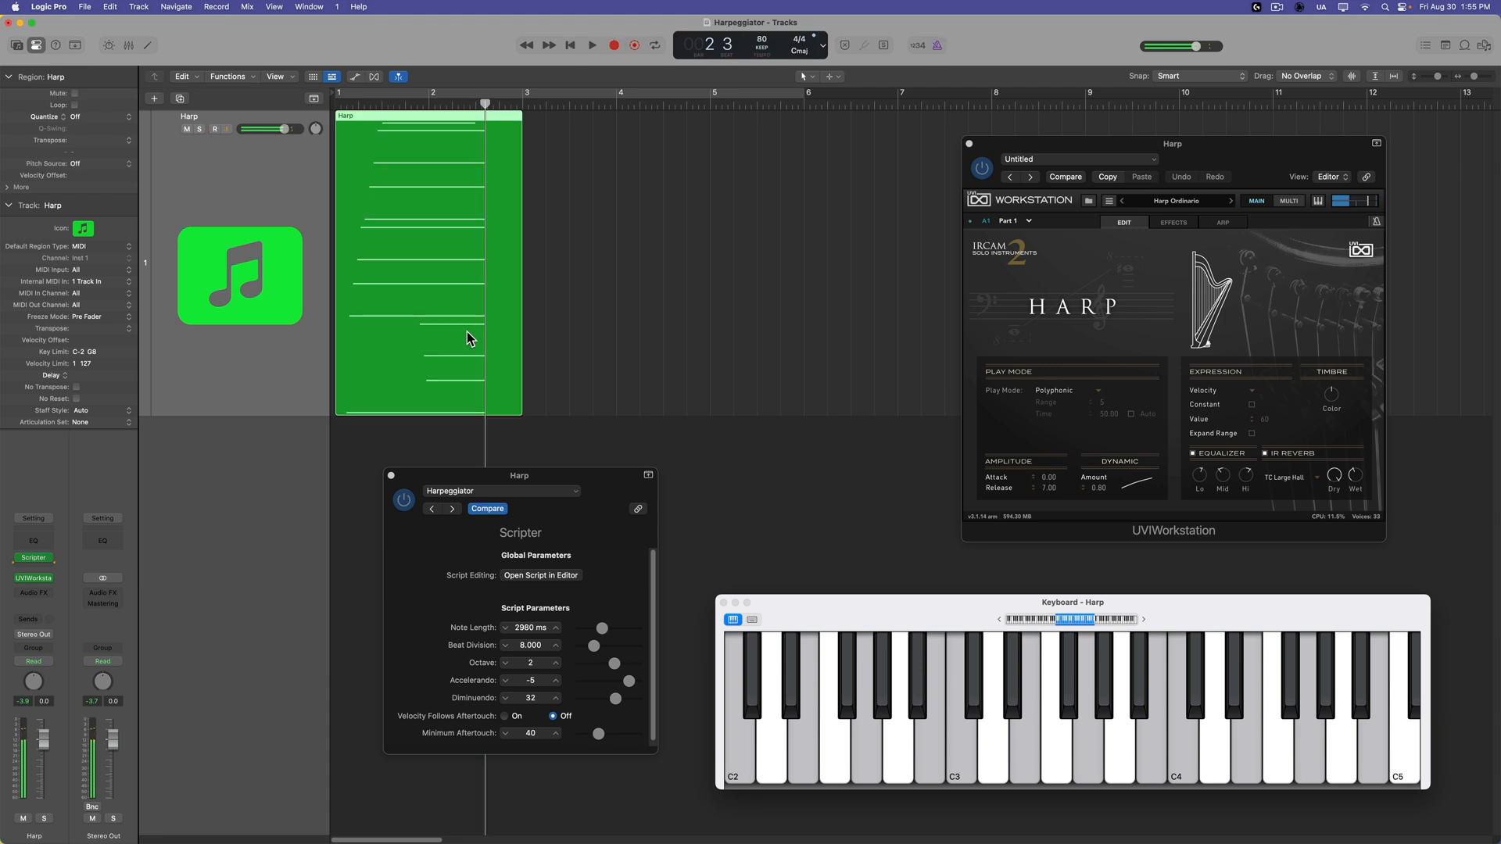
# Examine the long recorded notes of the Harp region in the Piano Roll, with the Scripter window moved clear of them.
pyautogui.click(471, 279)
pyautogui.doubleClick(471, 279)
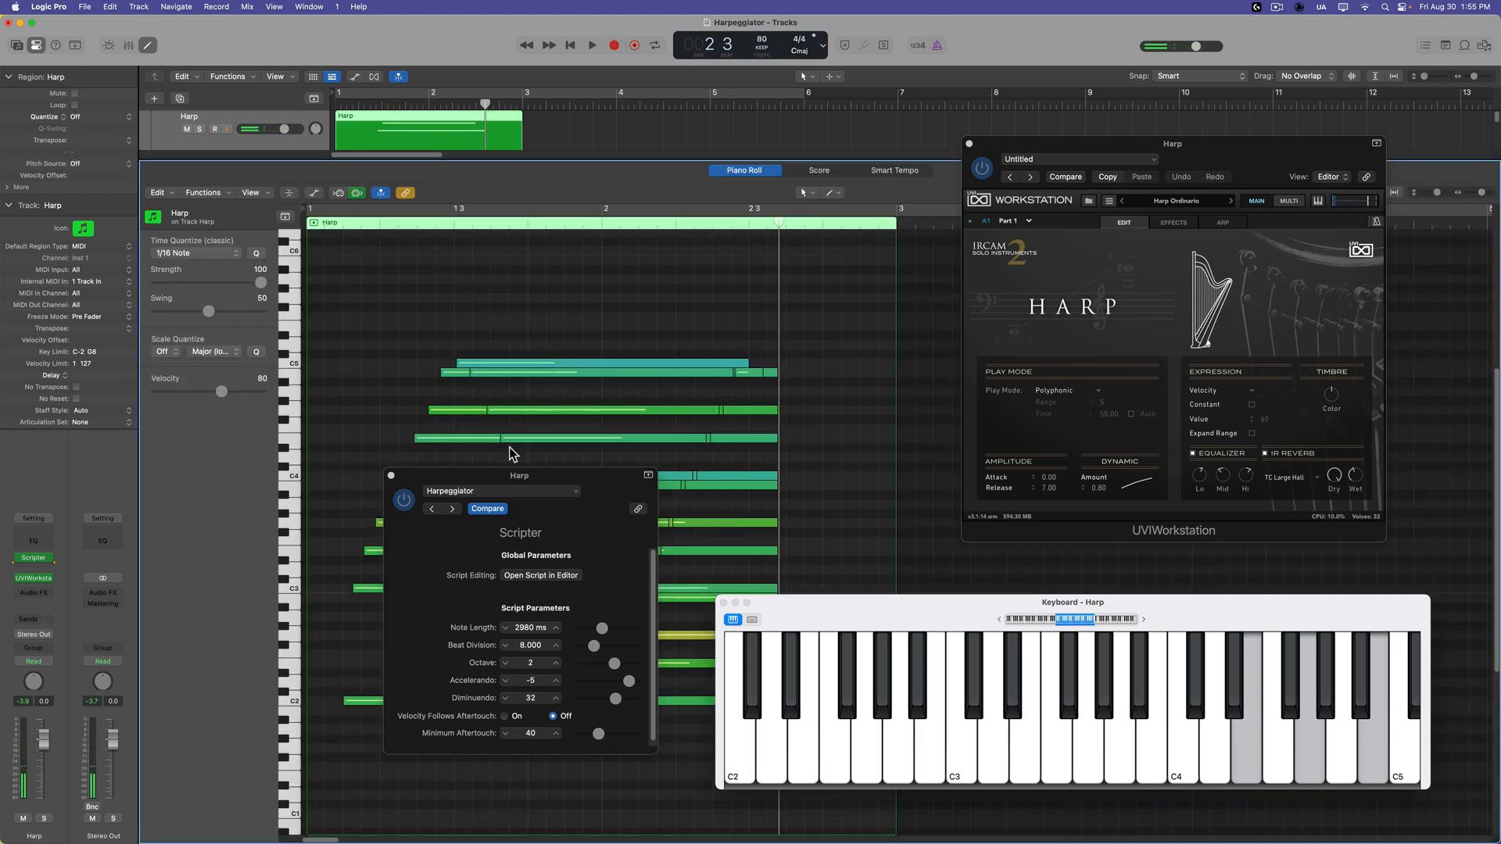
pyautogui.moveTo(520, 476); pyautogui.dragTo(928, 486)
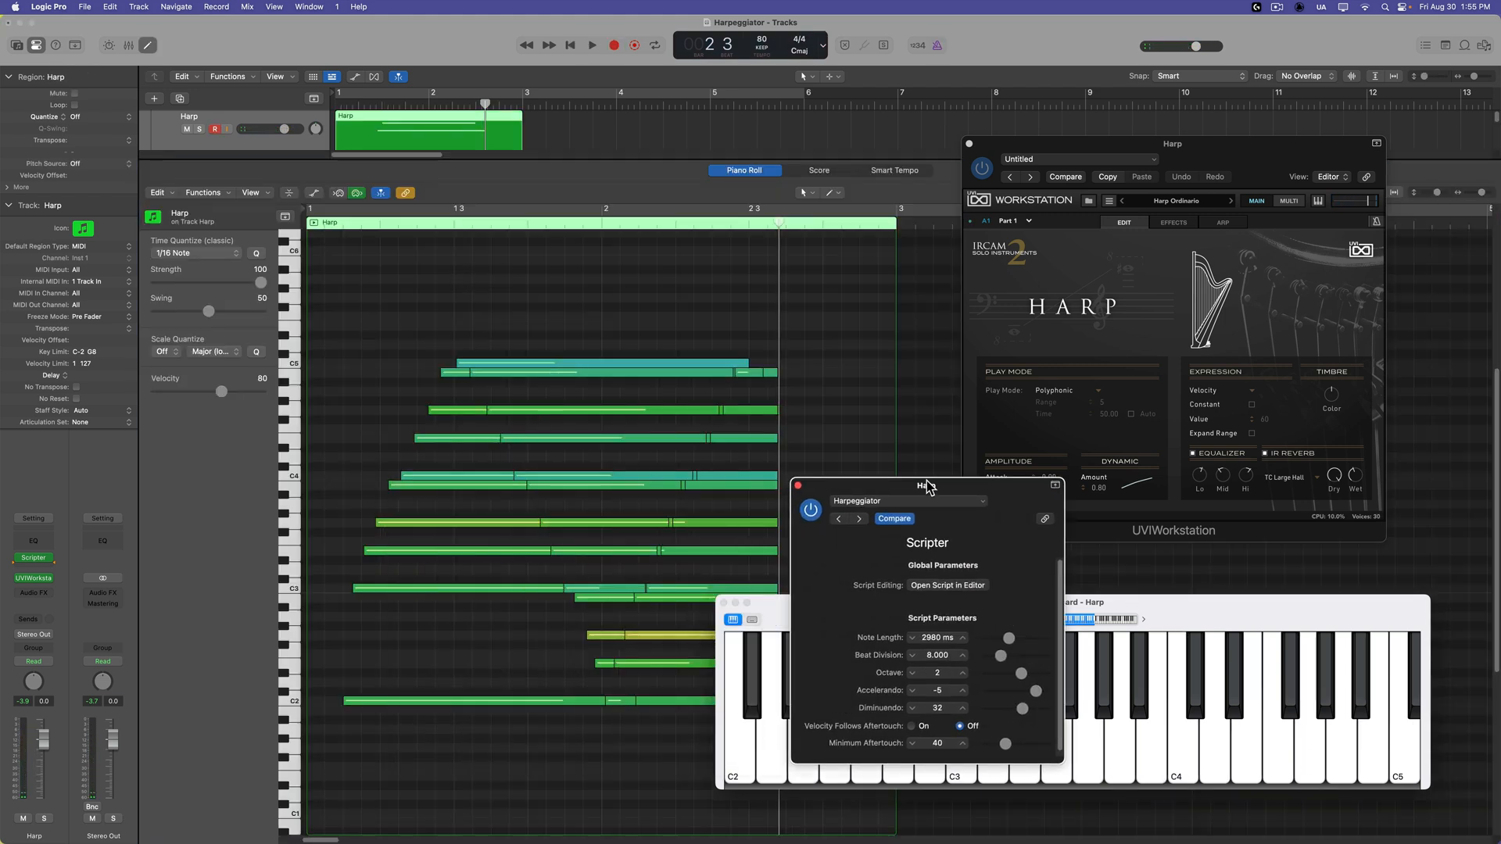
pyautogui.moveTo(926, 486); pyautogui.dragTo(927, 479)
pyautogui.press('p')
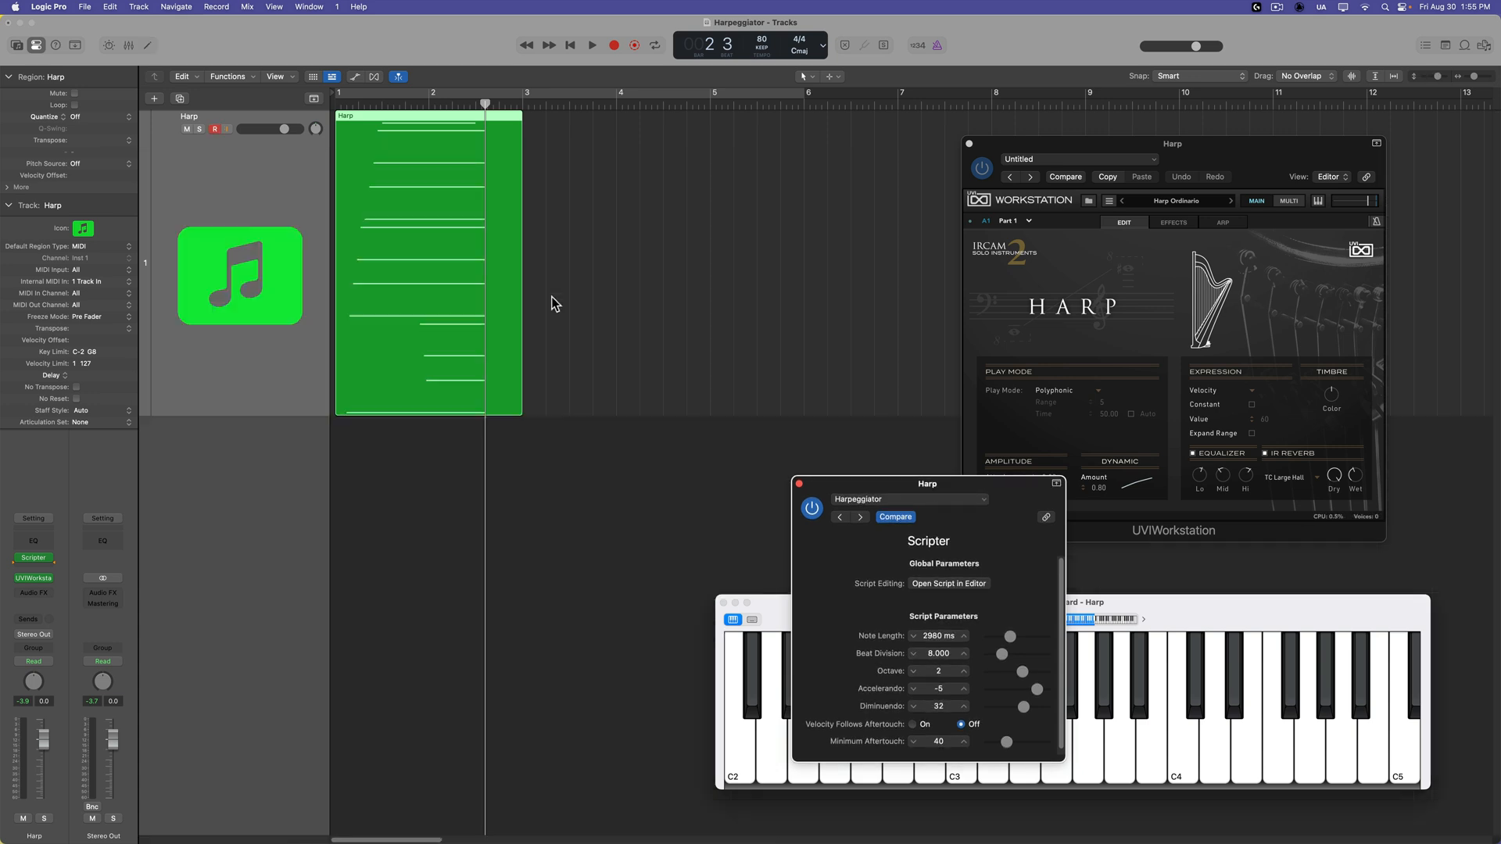
# Delete the Harp region and record a new take from bar 1 into bar 2 with Note Length set to 90 ms.
pyautogui.click(499, 251)
pyautogui.press('Delete')
pyautogui.press('Return')
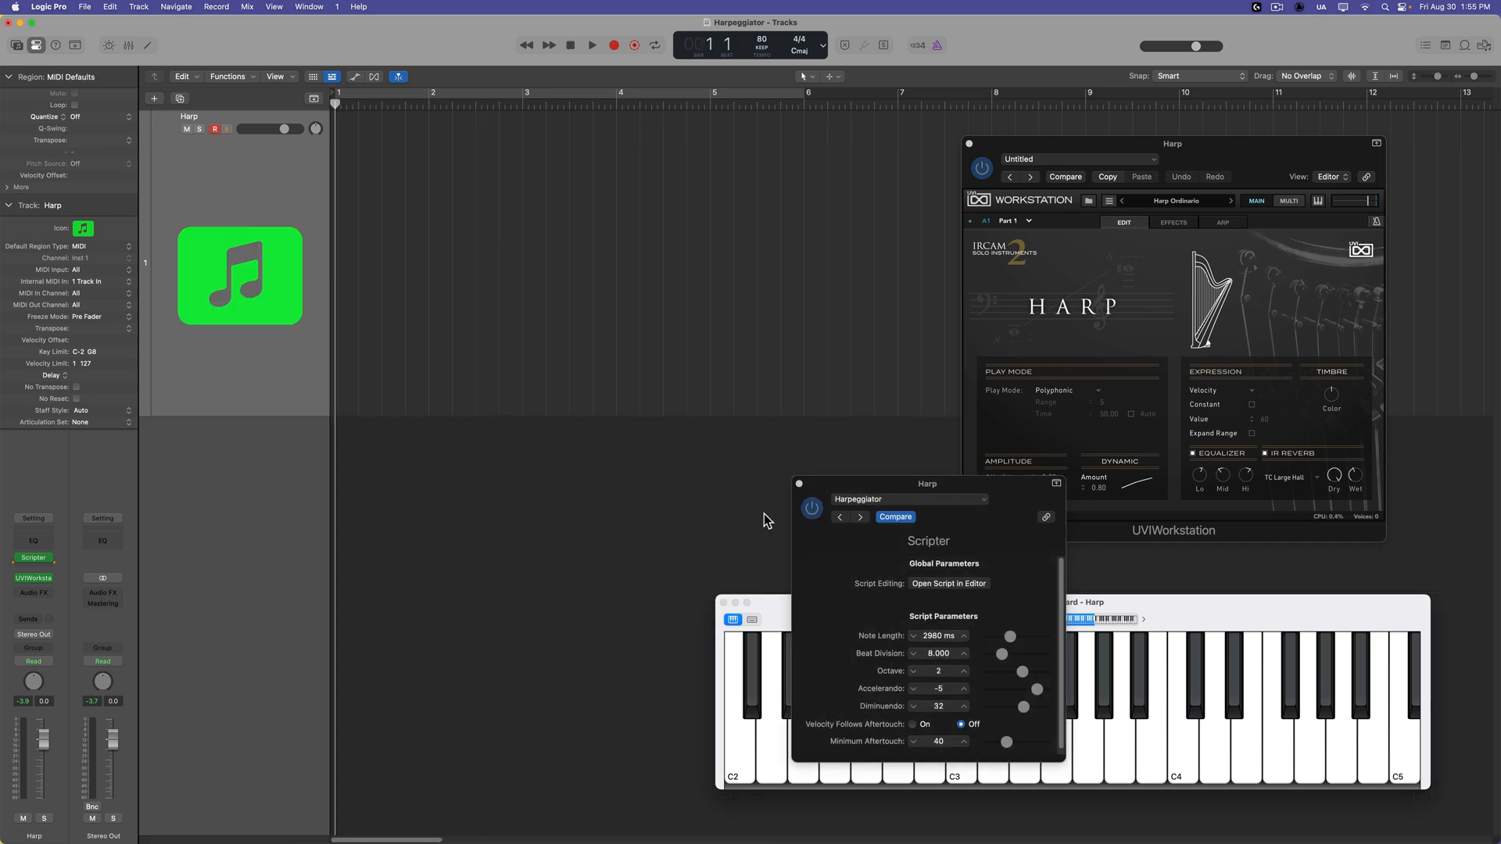
pyautogui.moveTo(1009, 637); pyautogui.dragTo(992, 646)
pyautogui.click(202, 147)
pyautogui.press('r')
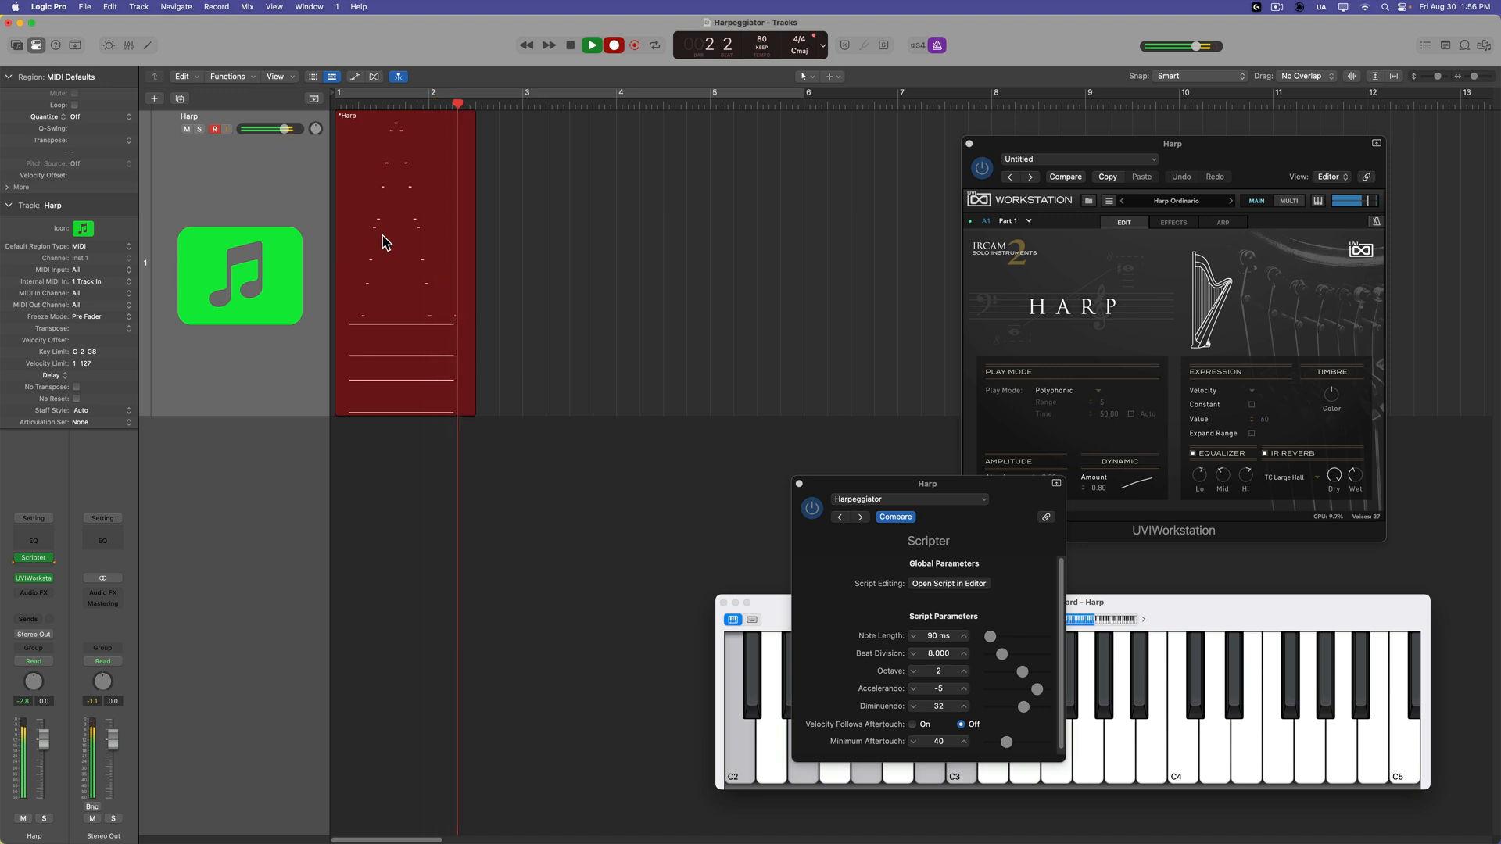
pyautogui.press('space')
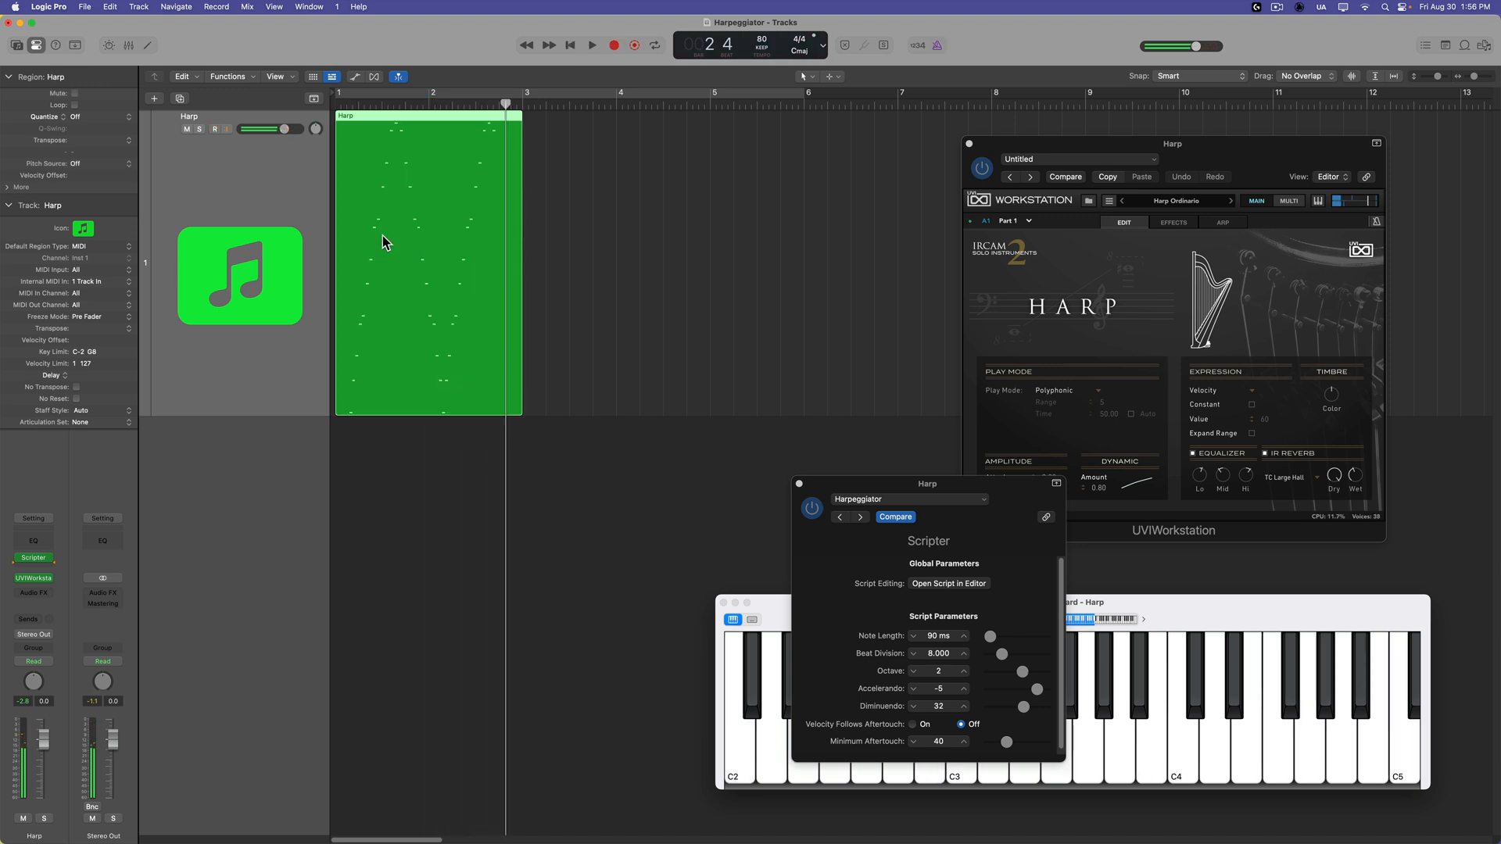
# Examine the new Harp region's short notes in the Piano Roll, and set Scripter's Note Length to 340 ms.
pyautogui.doubleClick(382, 242)
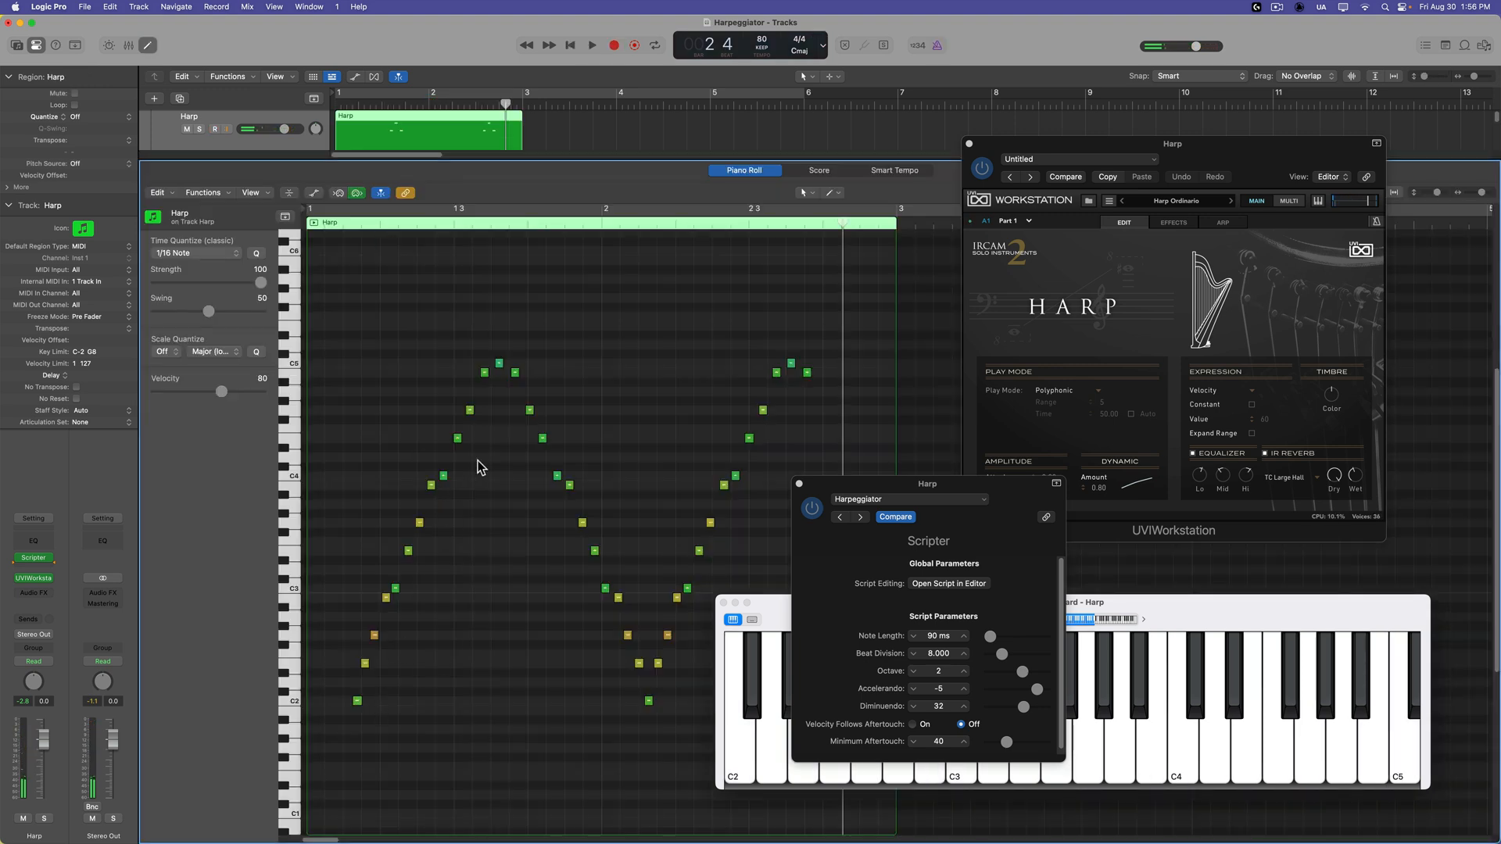
pyautogui.press('e')
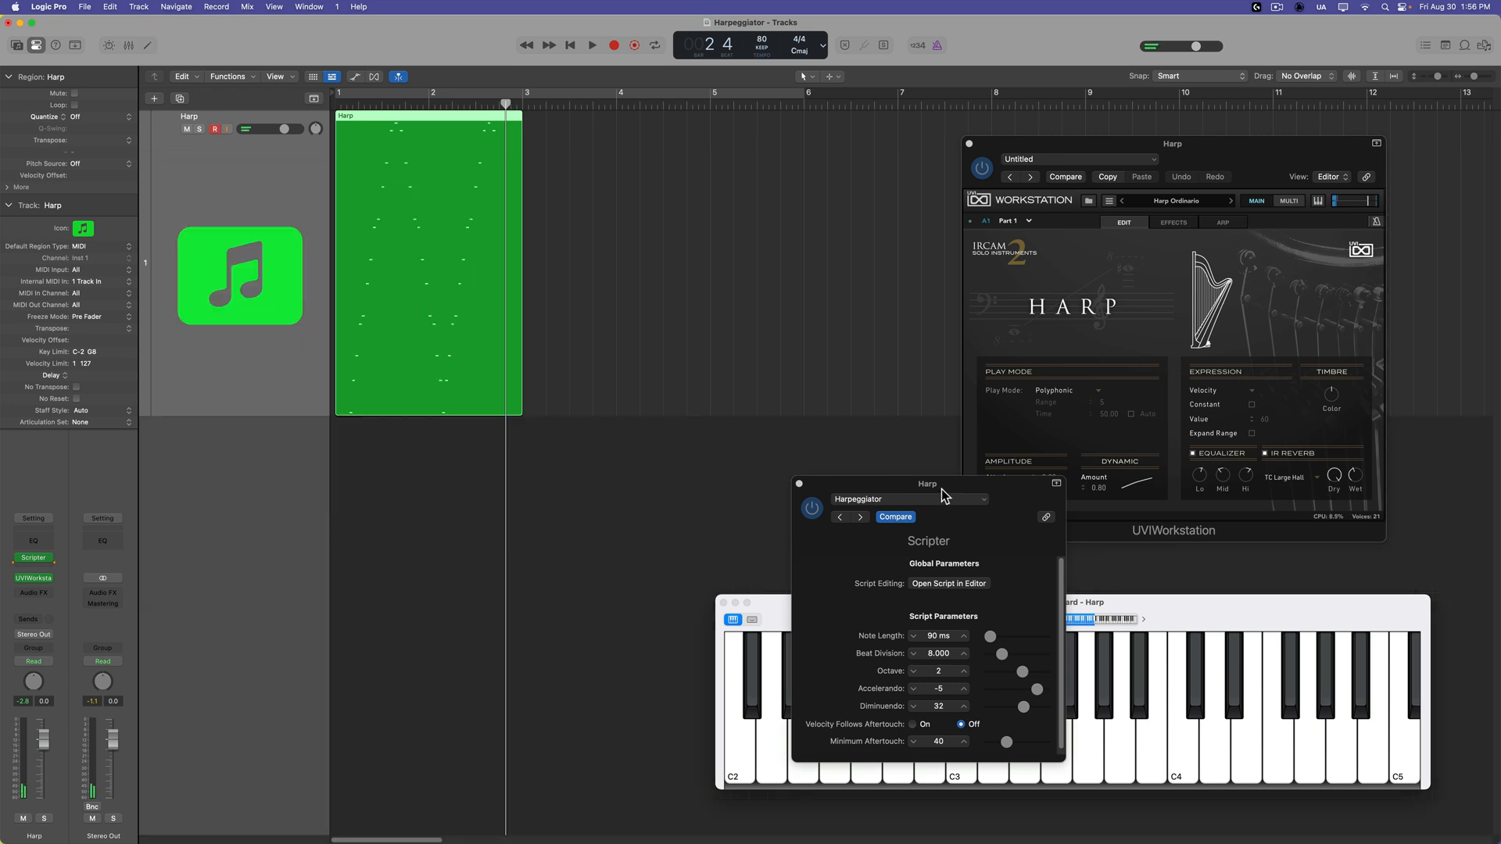
pyautogui.moveTo(964, 543); pyautogui.dragTo(680, 441)
pyautogui.moveTo(706, 537); pyautogui.dragTo(711, 537)
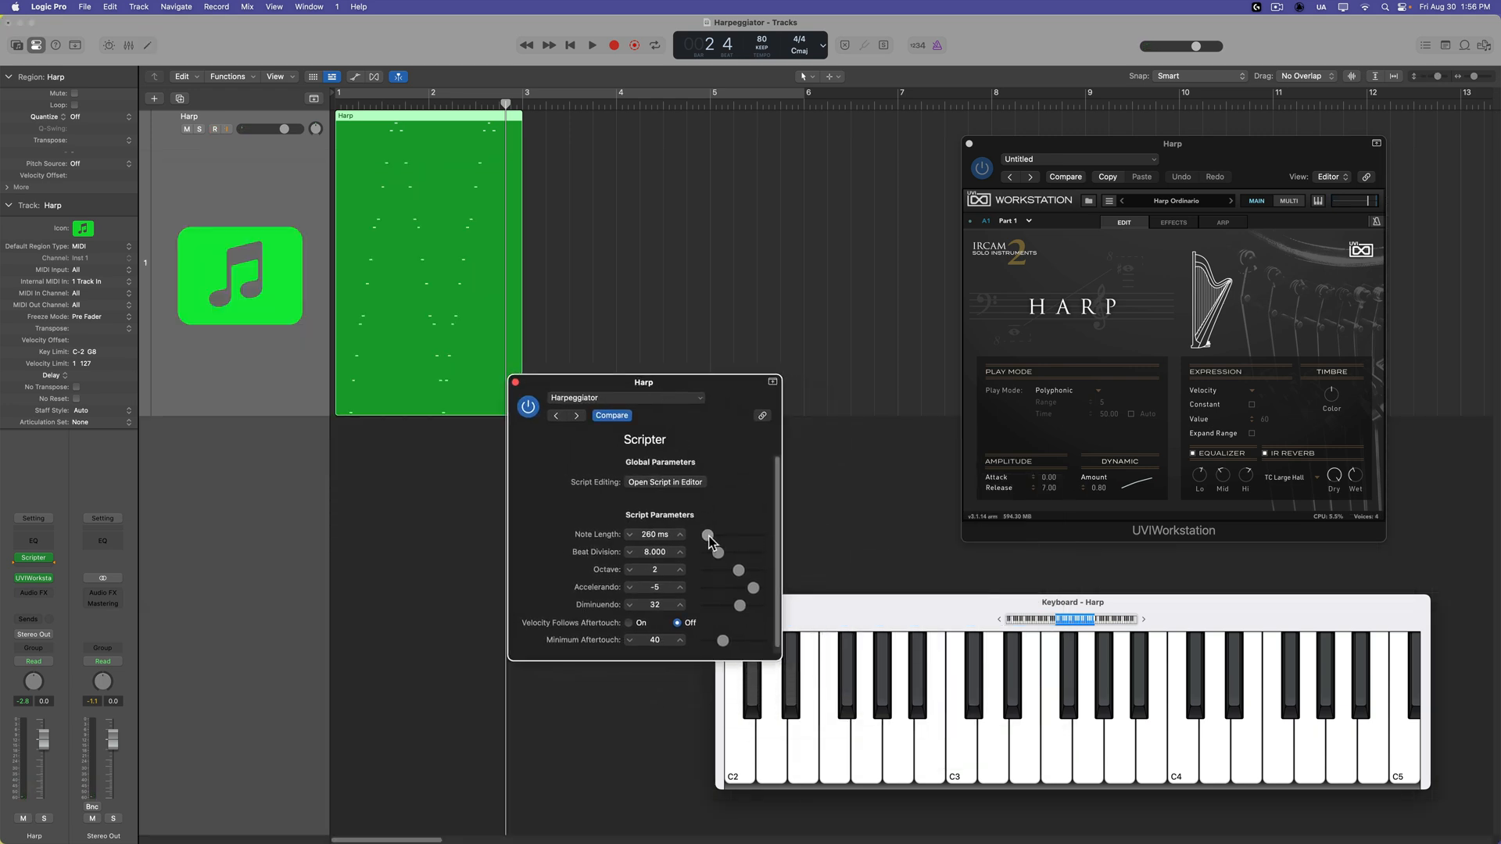
pyautogui.press('e')
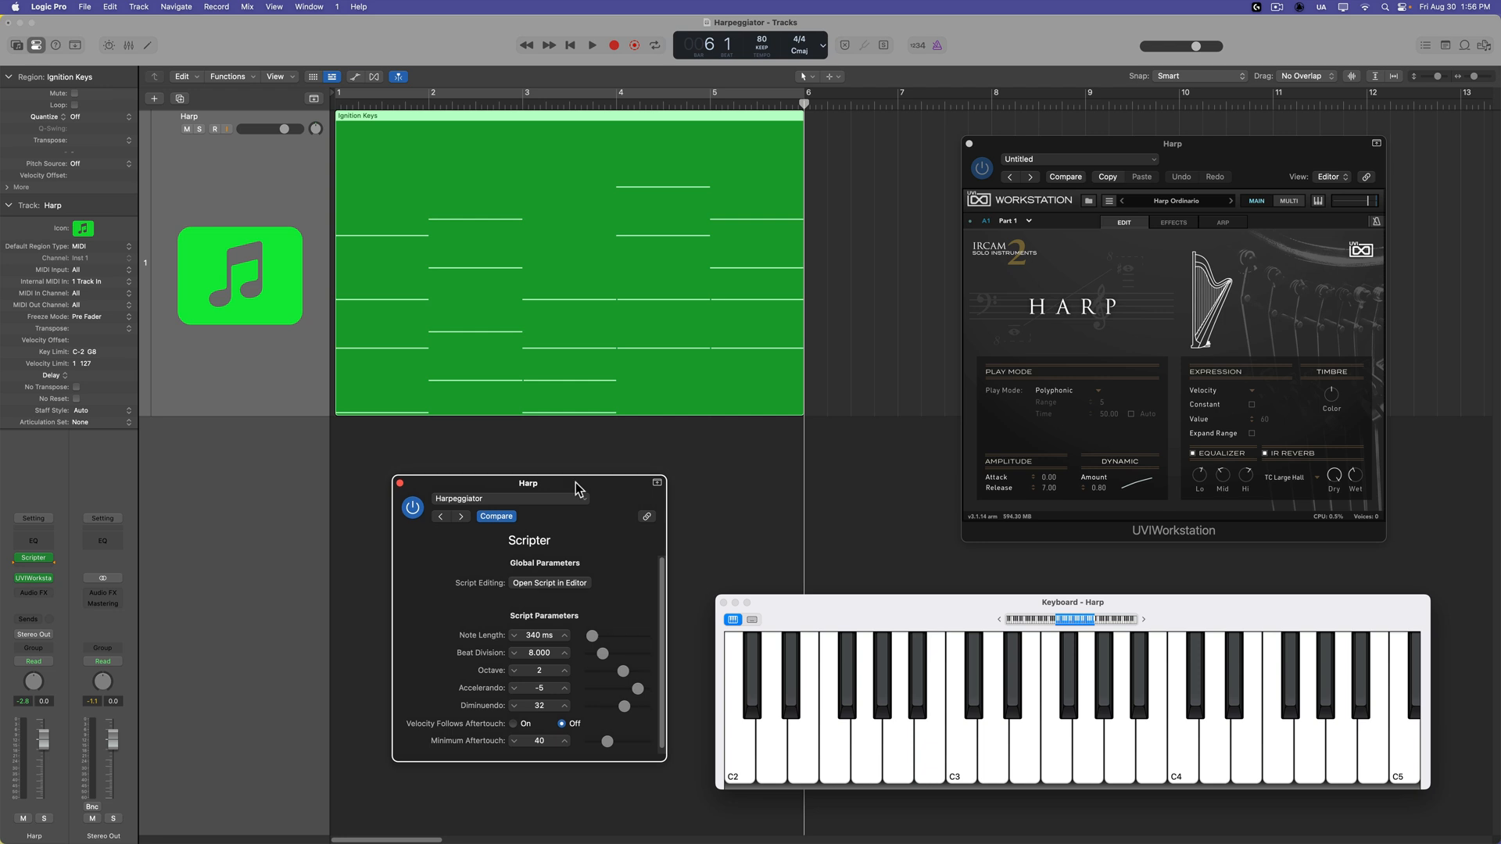
pyautogui.click(576, 481)
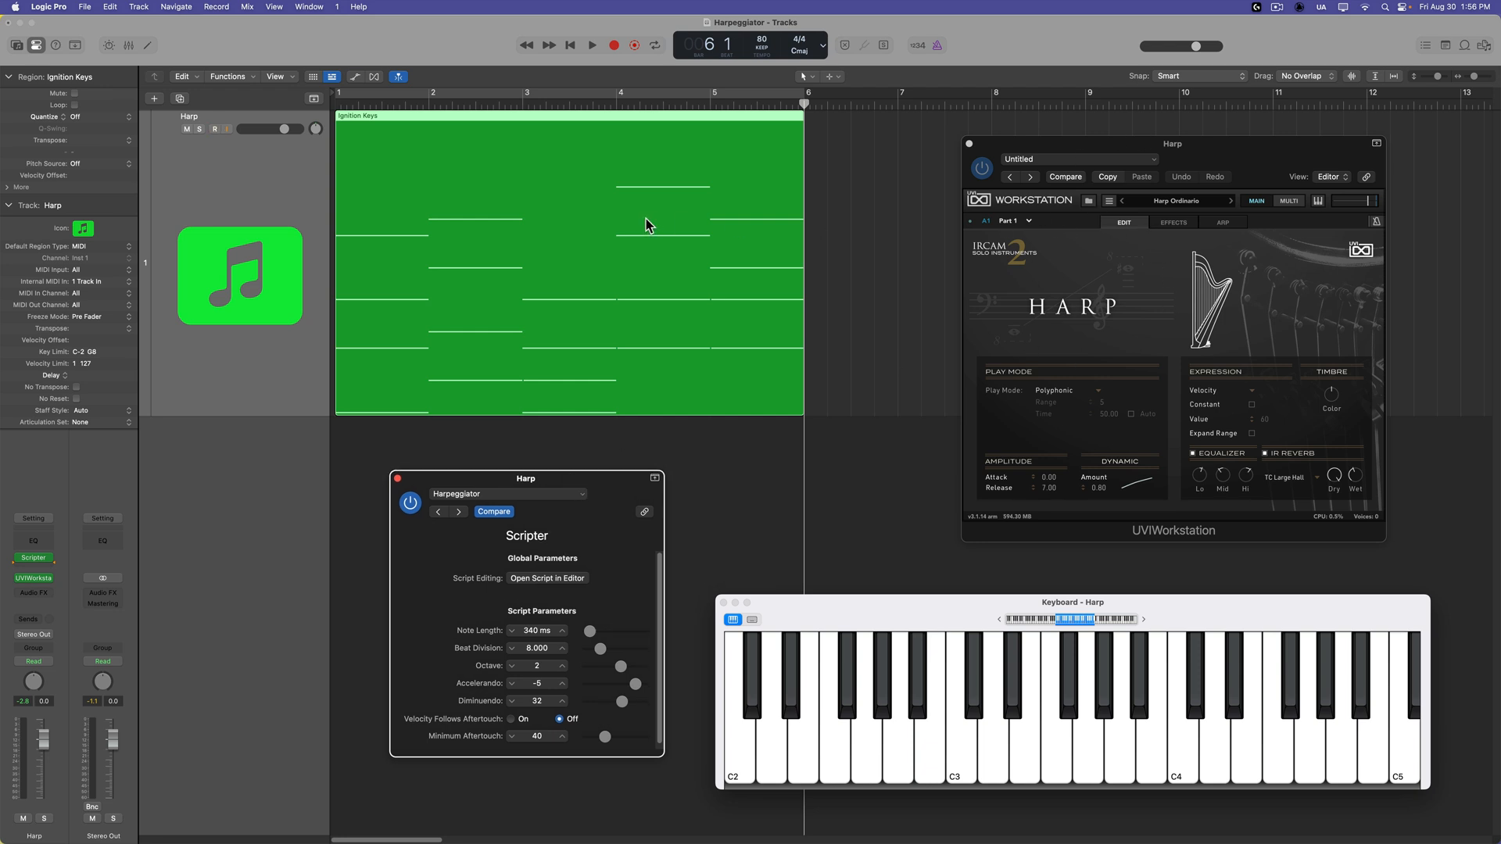
# Toggle Scripter off and back on, and compare Note Length settings of 10 ms, 2640 ms and 100 ms.
pyautogui.click(410, 503)
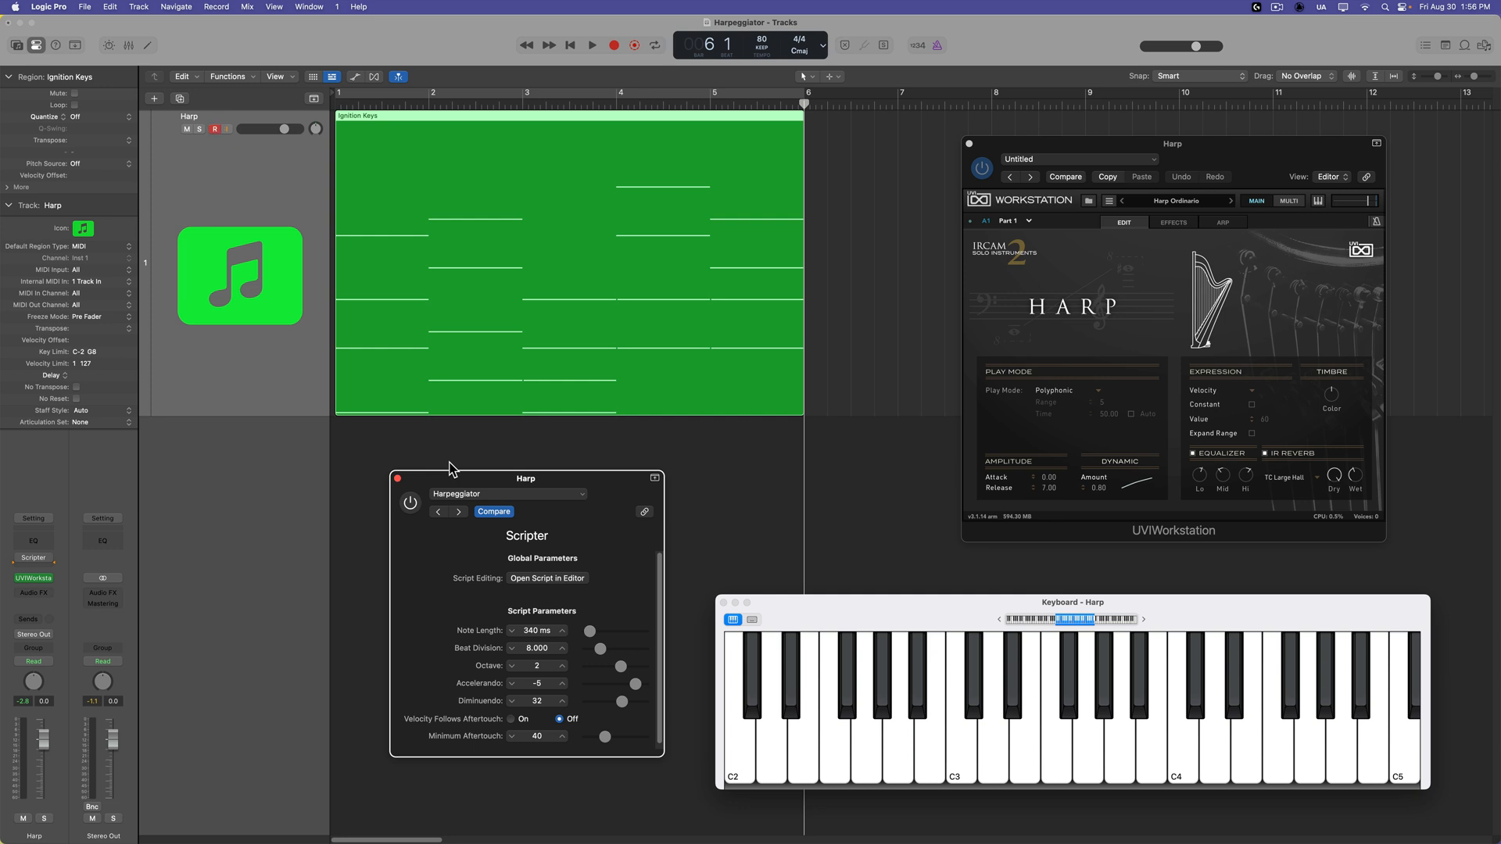
pyautogui.click(411, 504)
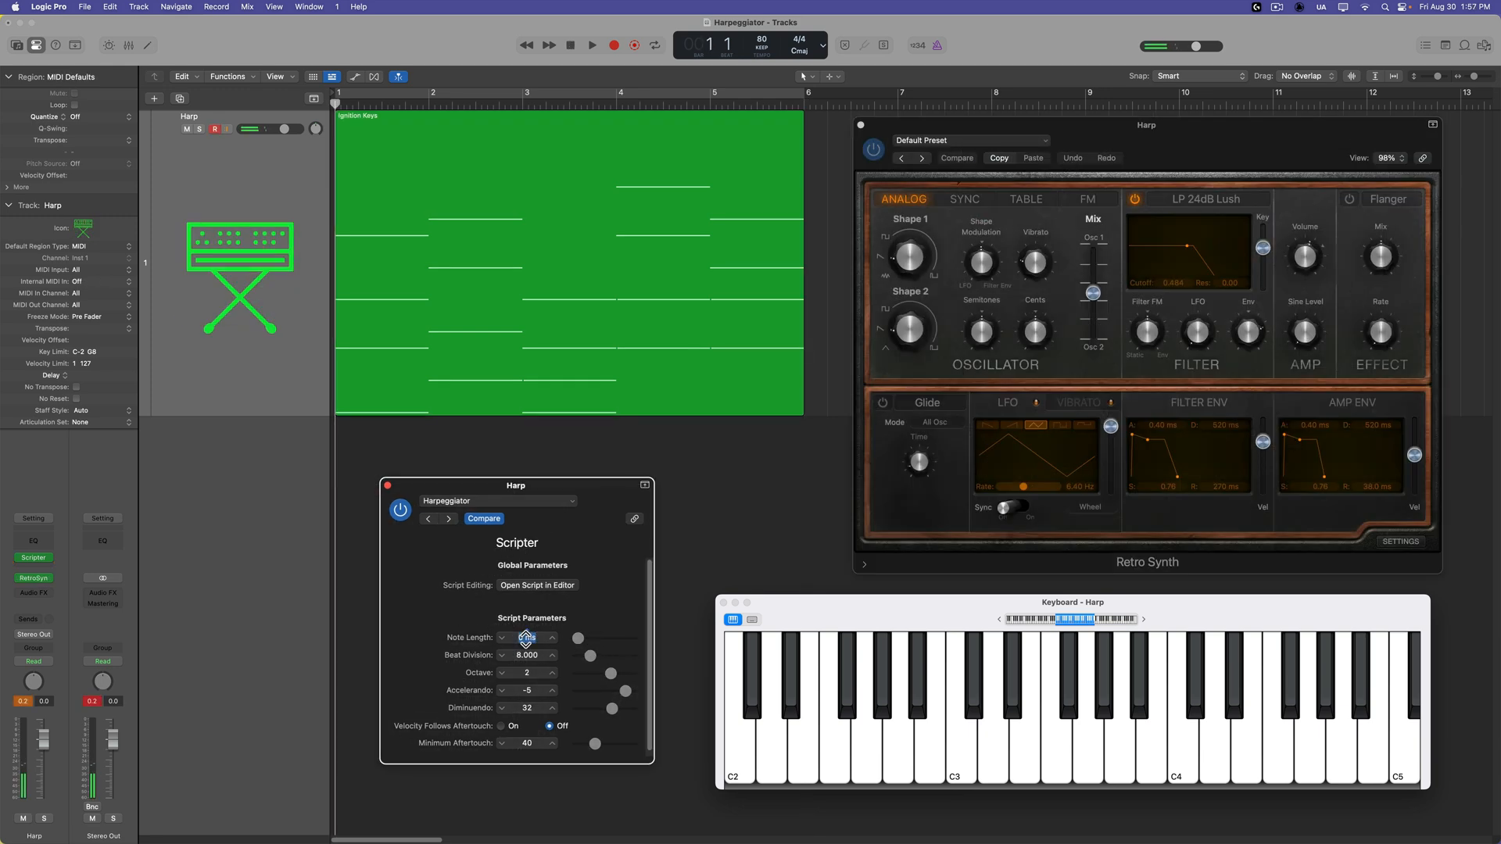
pyautogui.write('10')
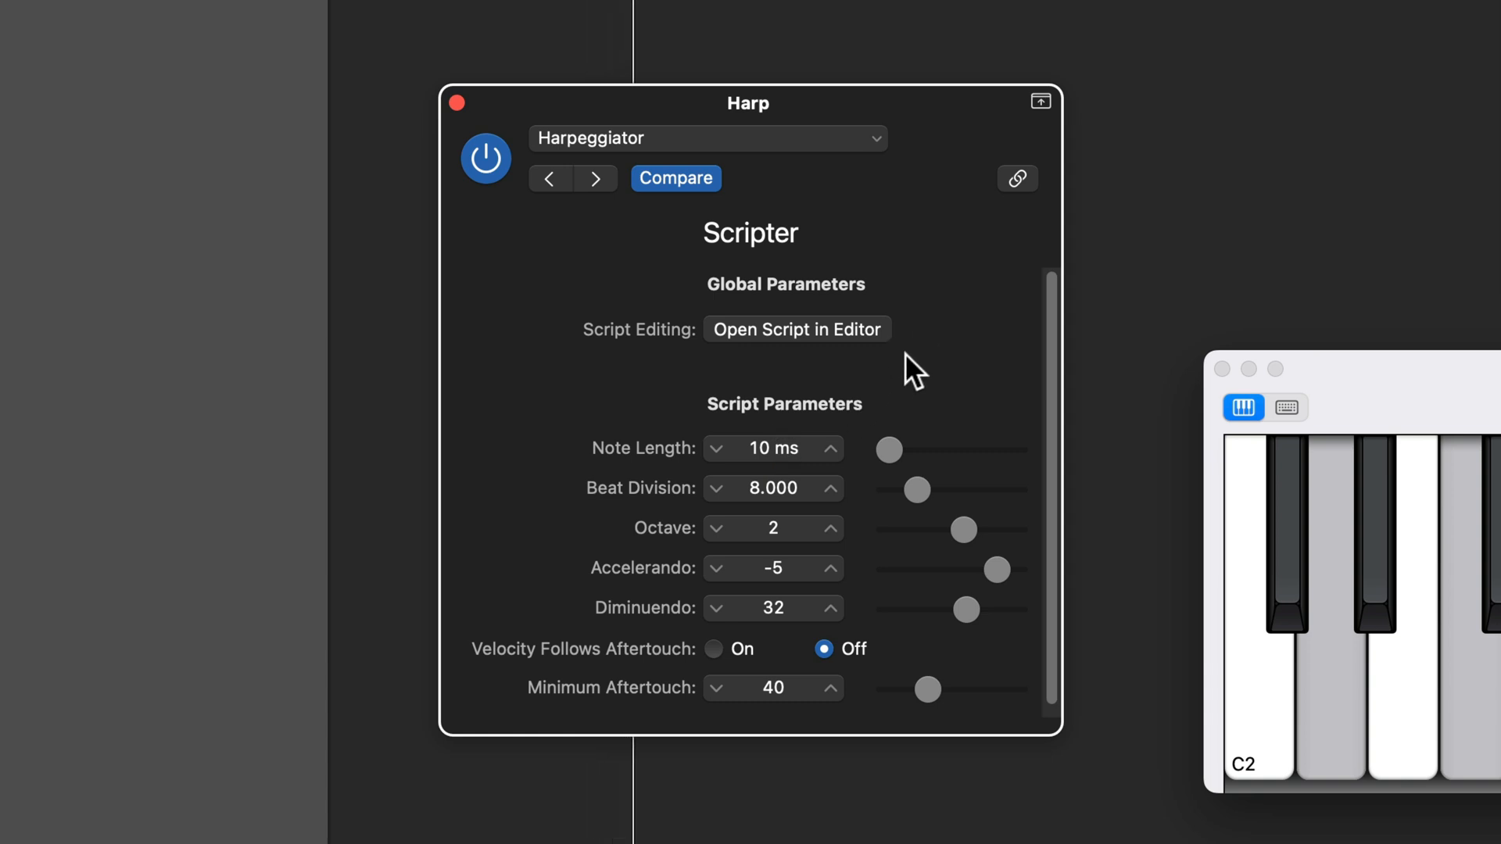
pyautogui.moveTo(888, 444); pyautogui.dragTo(925, 435)
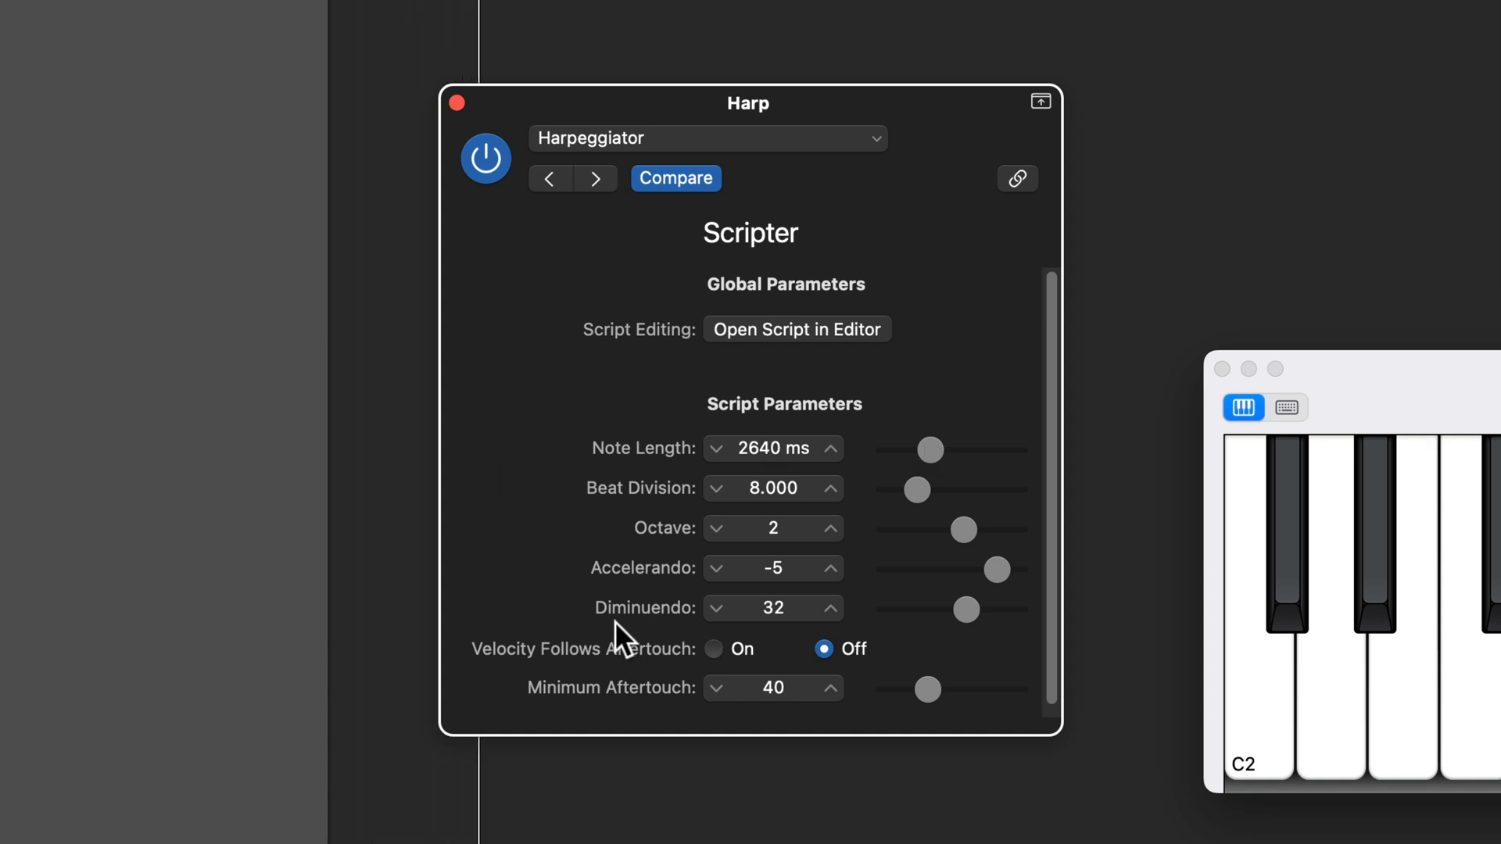
pyautogui.moveTo(929, 449); pyautogui.dragTo(903, 449)
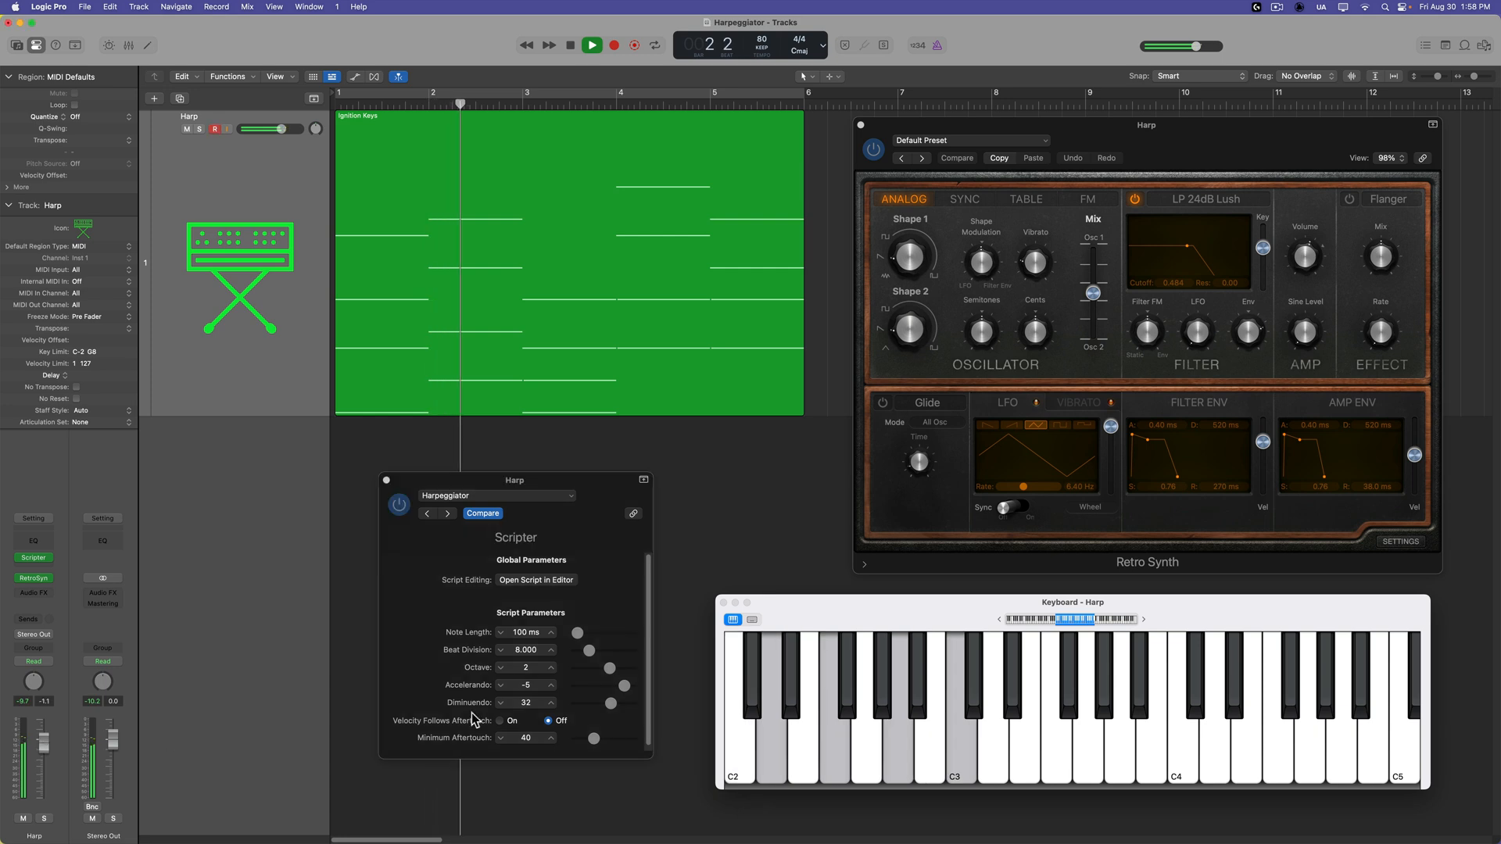
# Play the Ignition Keys region and compare Beat Division settings of 4.600 and 18.799, ending on 4.000.
pyautogui.moveTo(598, 479); pyautogui.dragTo(591, 481)
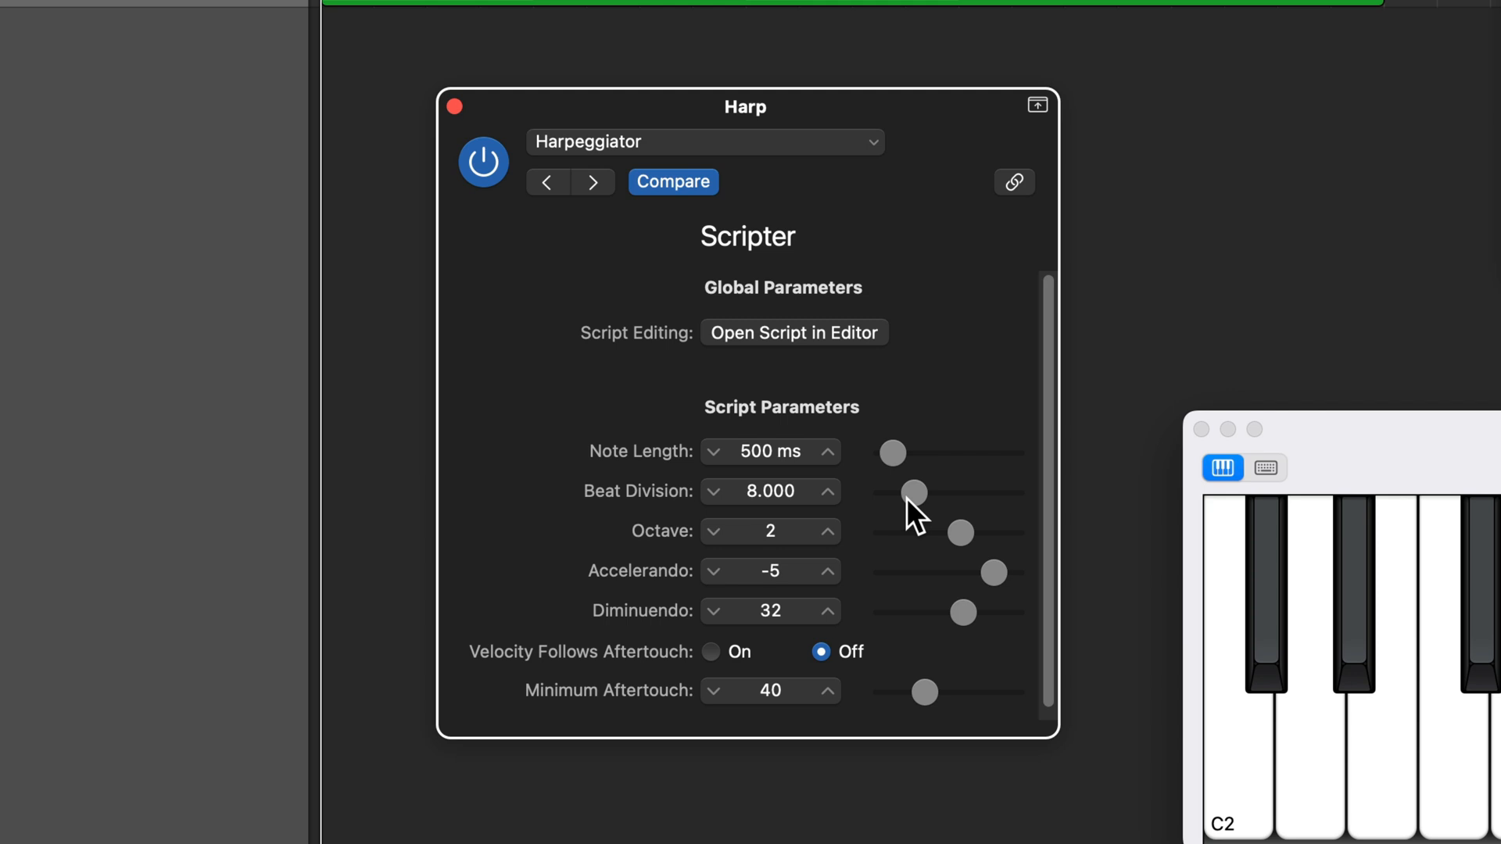
pyautogui.press('space')
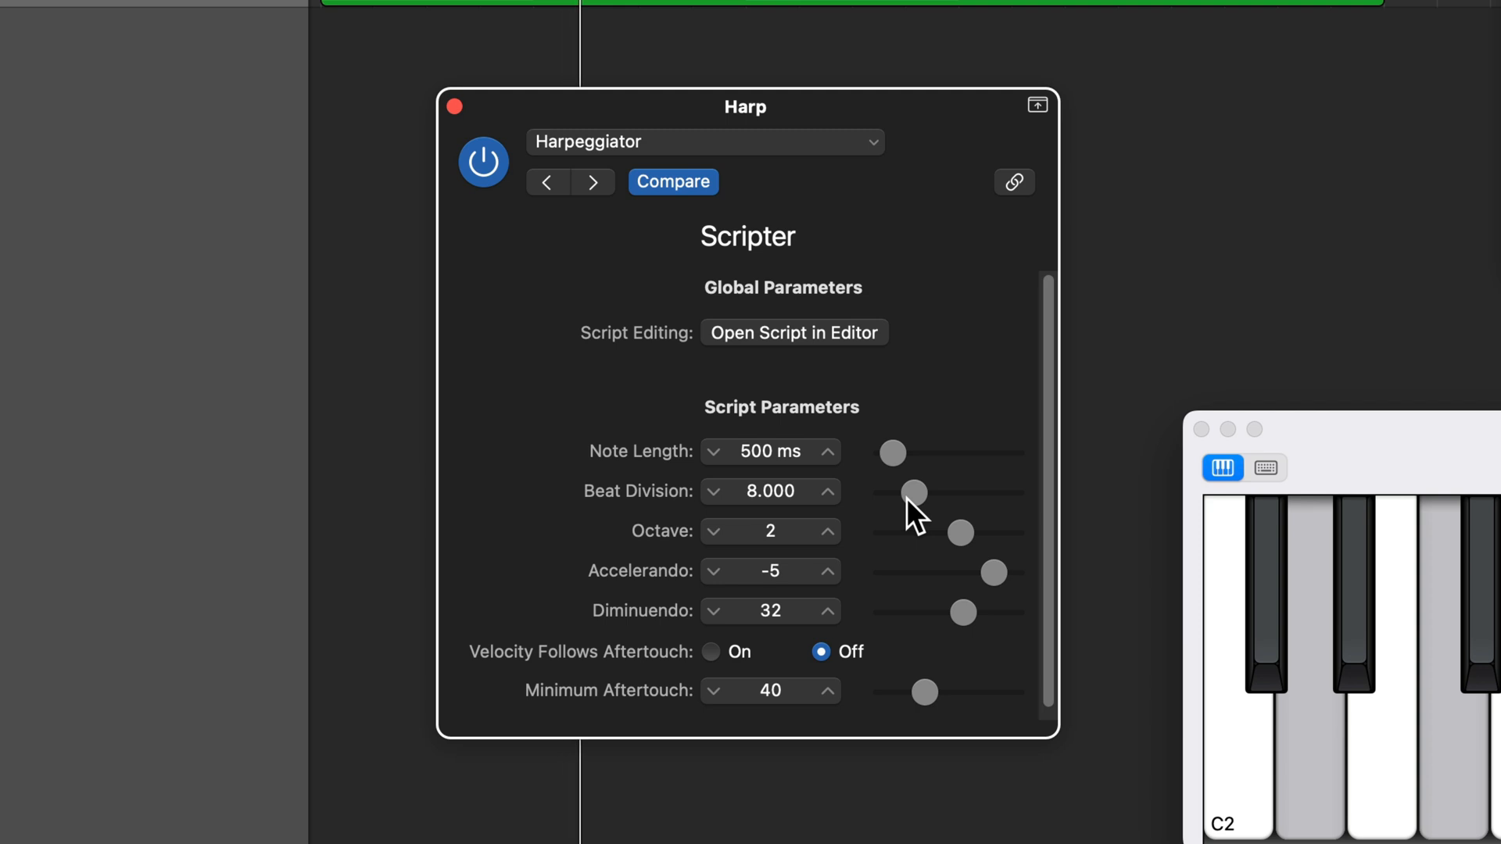
pyautogui.moveTo(918, 494); pyautogui.dragTo(904, 494)
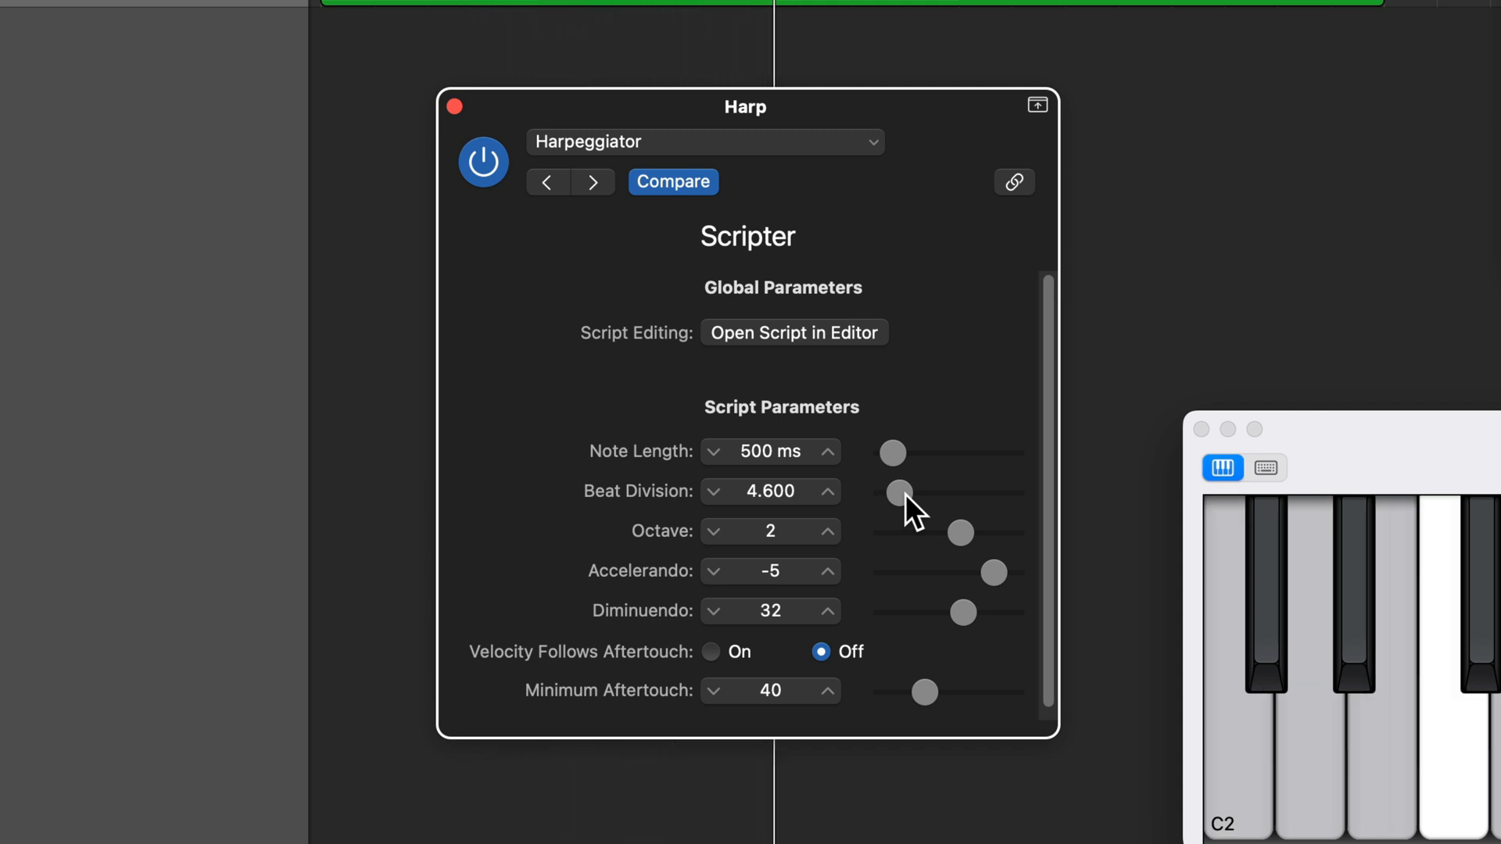
pyautogui.moveTo(903, 494); pyautogui.dragTo(963, 494)
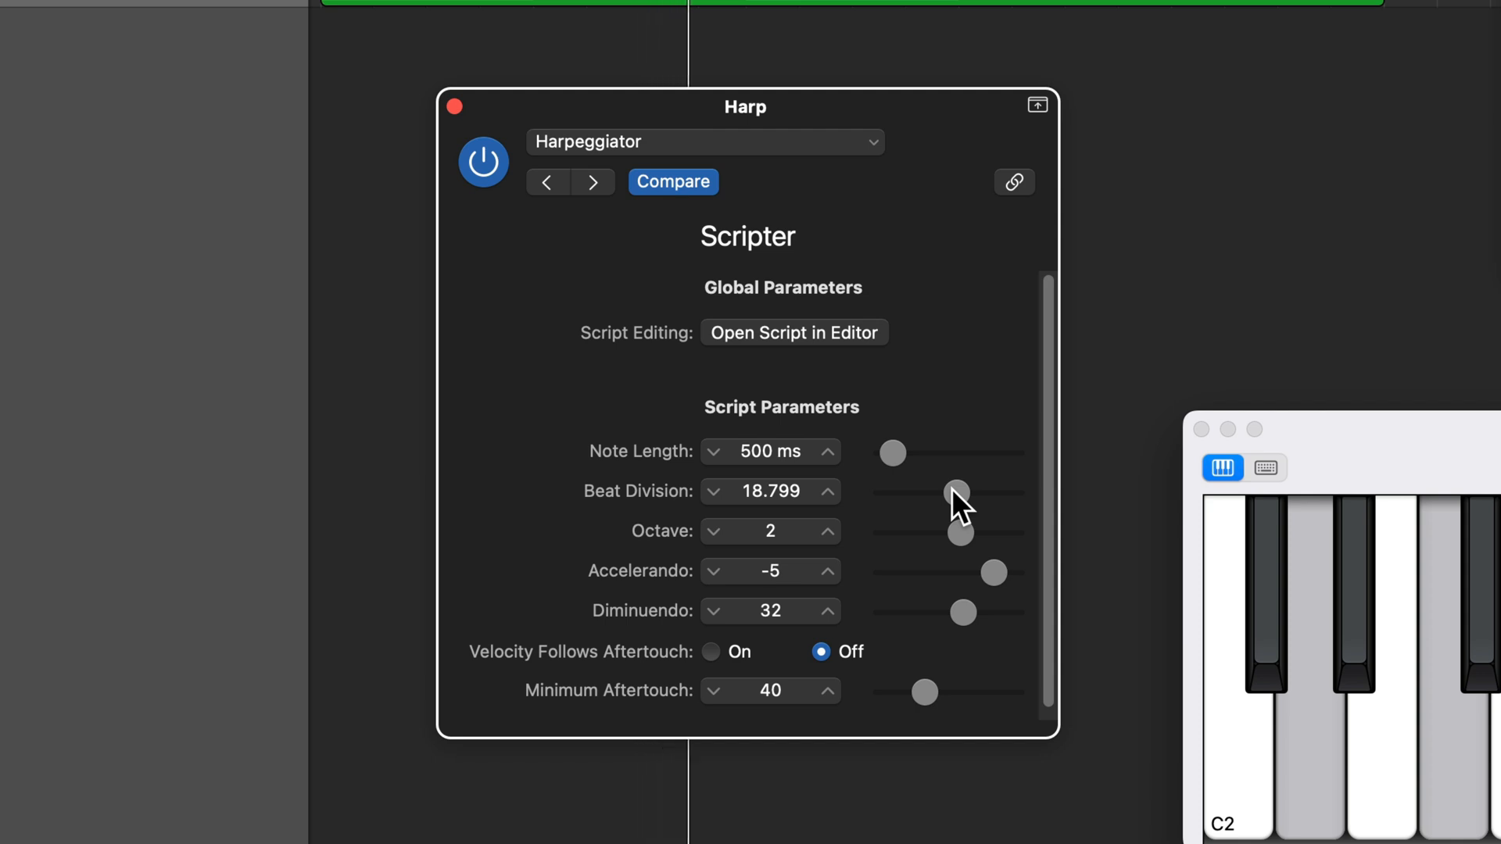
pyautogui.moveTo(950, 489); pyautogui.dragTo(893, 491)
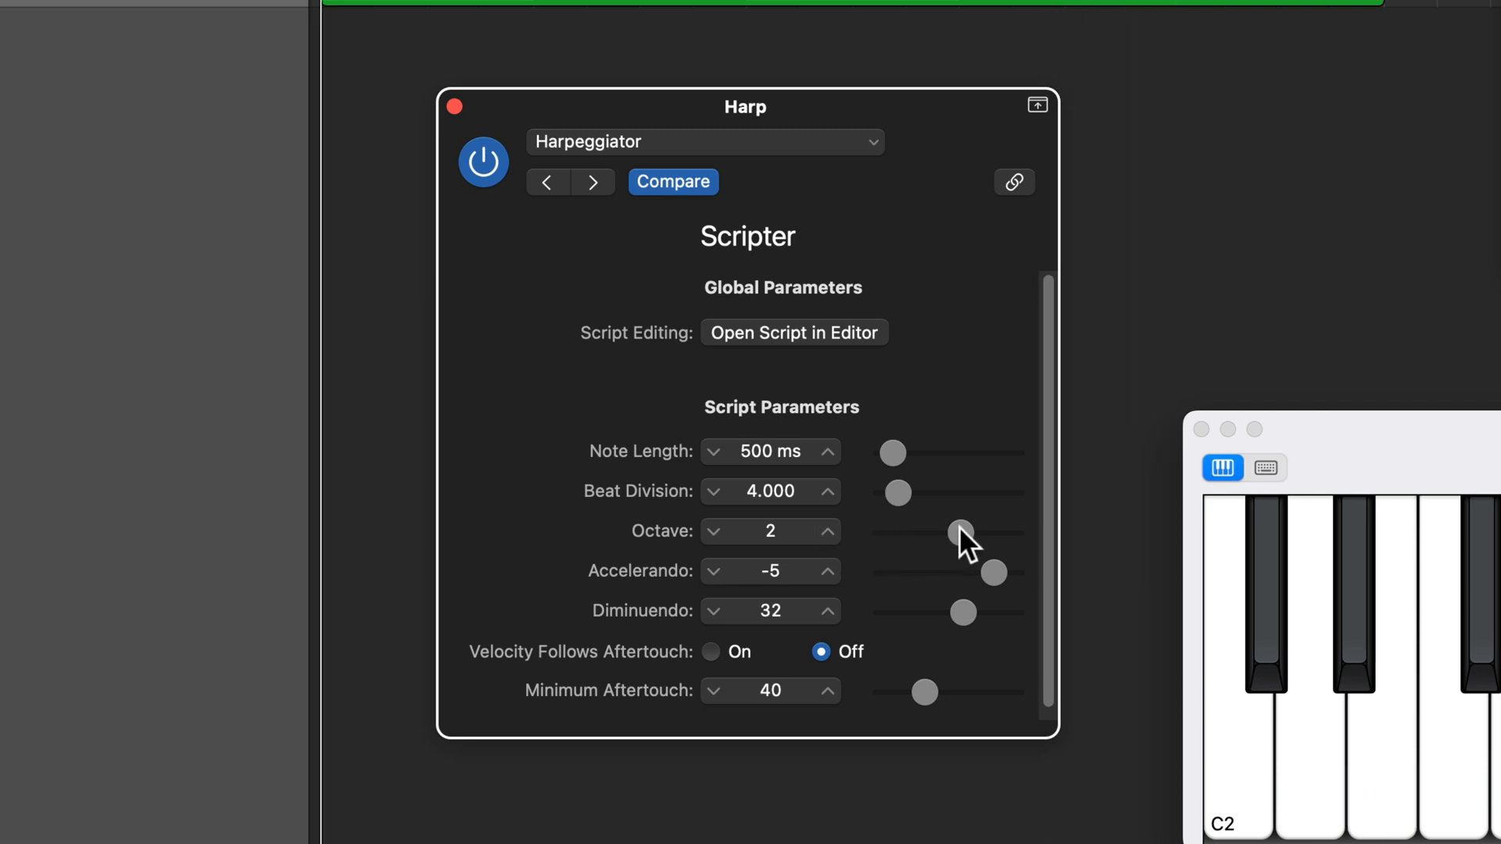
# Try Octave at 0 and 1, and play the region from the start with Cycle mode on.
pyautogui.moveTo(959, 528); pyautogui.dragTo(951, 532)
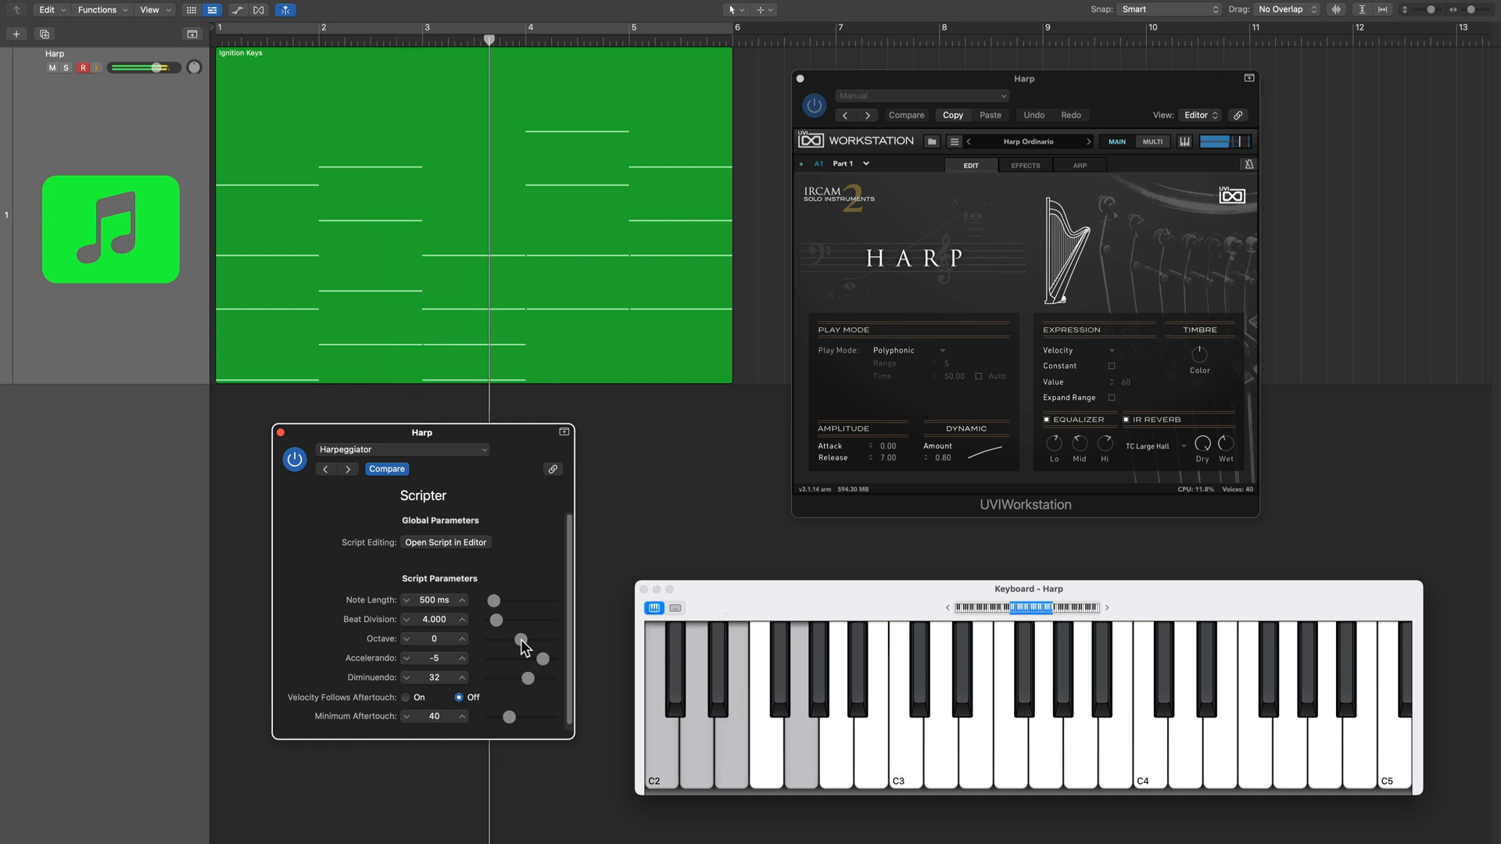
pyautogui.moveTo(521, 641); pyautogui.dragTo(526, 642)
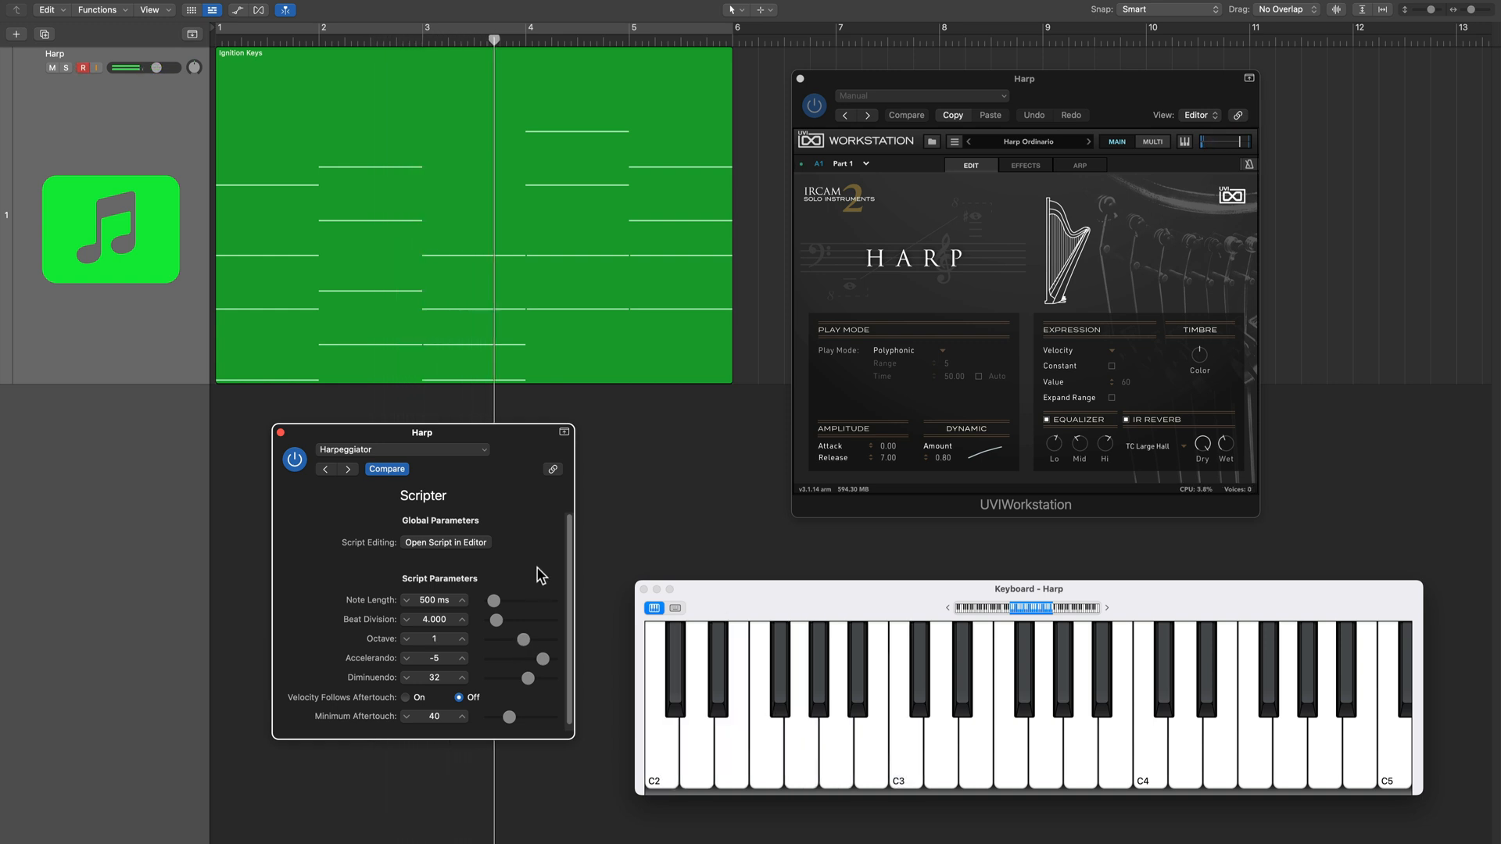
pyautogui.press('Return')
pyautogui.press('space')
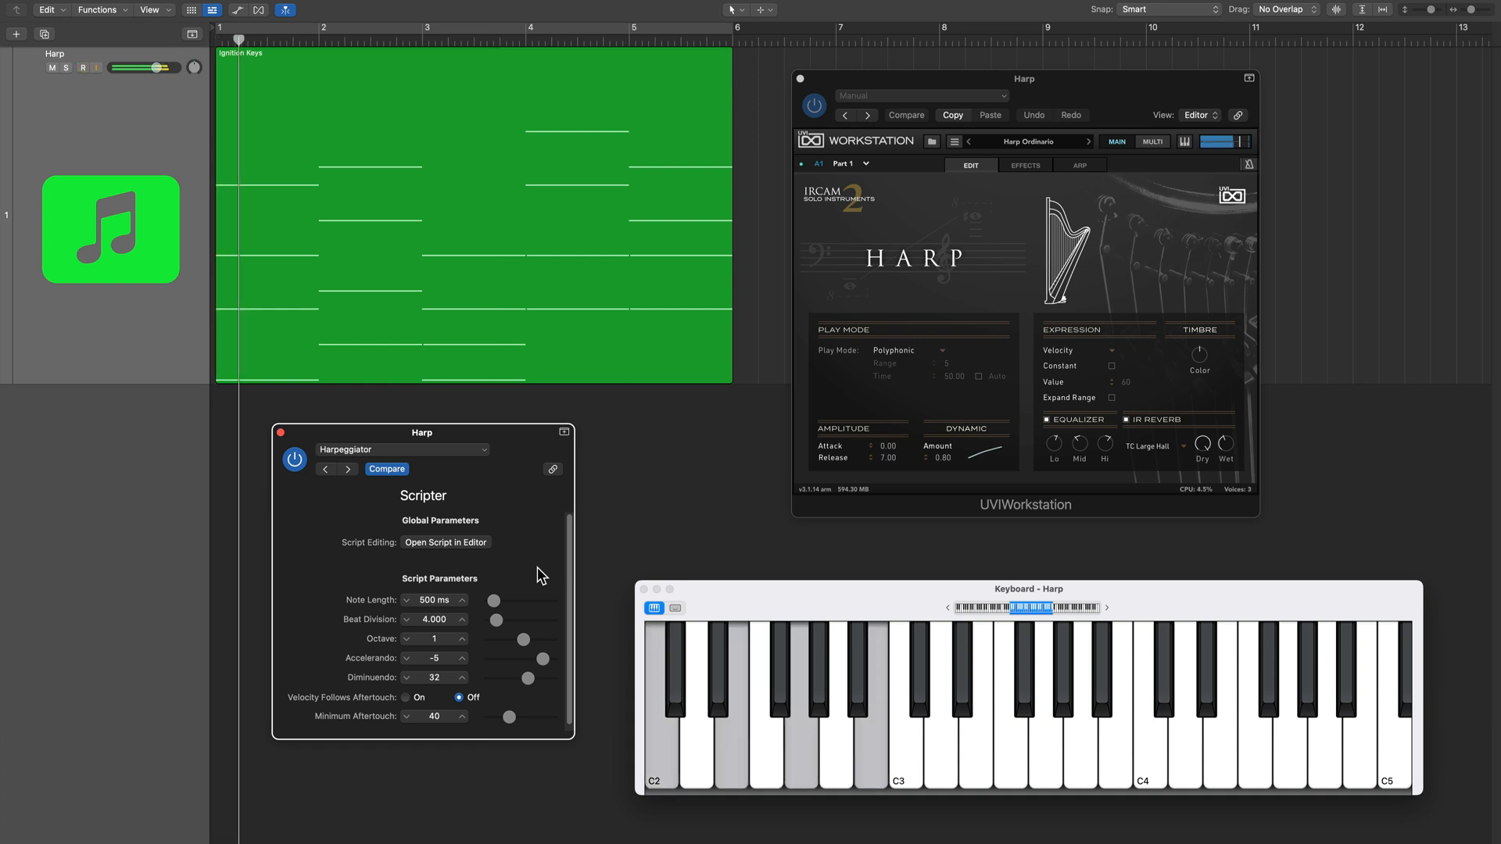
pyautogui.press('c')
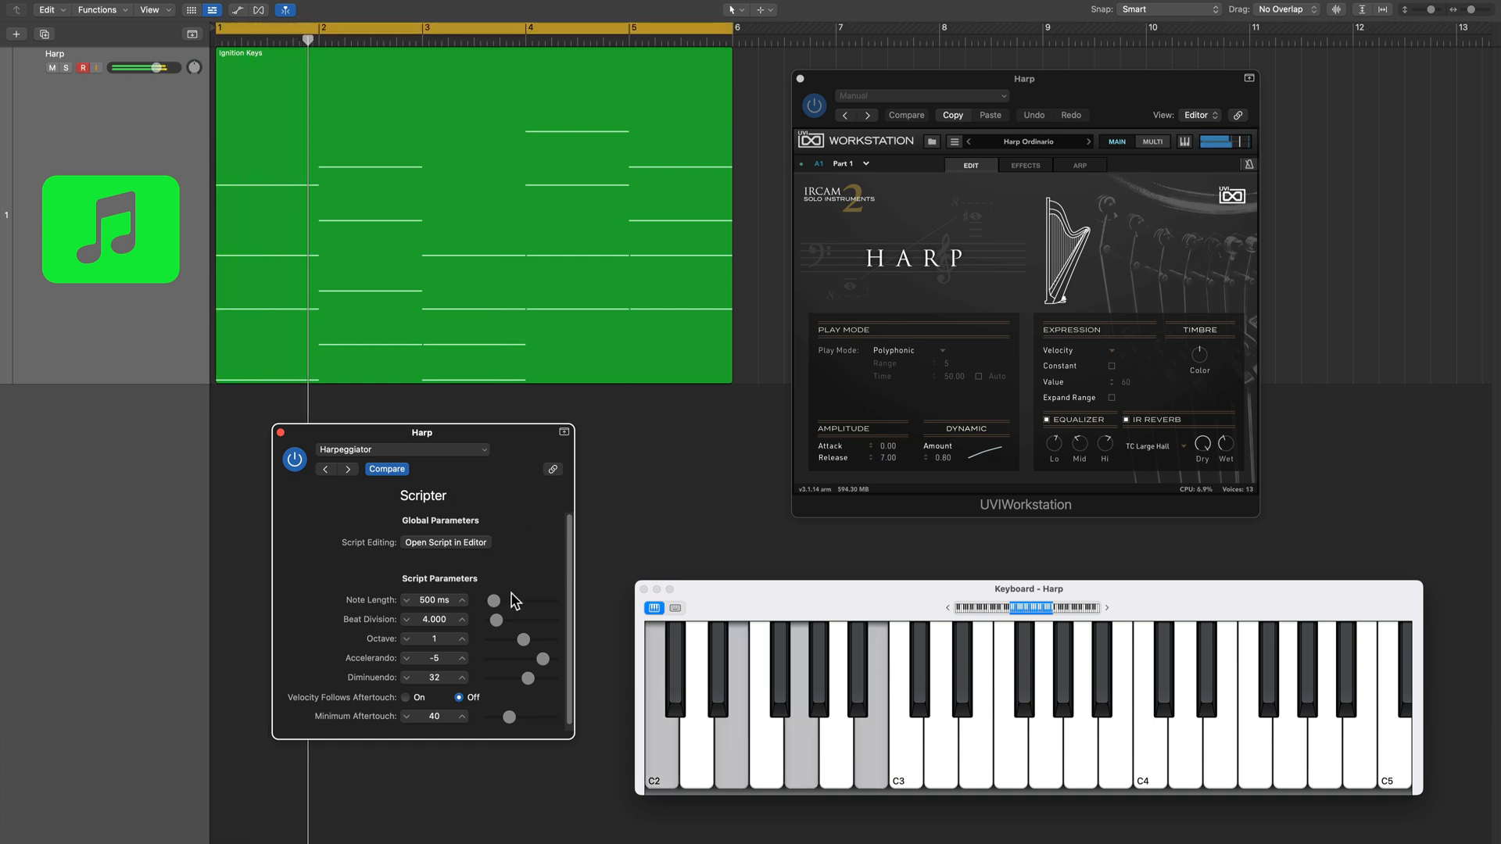
# Compare Octave settings of 4, -2 and -1 during playback, ending on 4.
pyautogui.moveTo(524, 640); pyautogui.dragTo(543, 649)
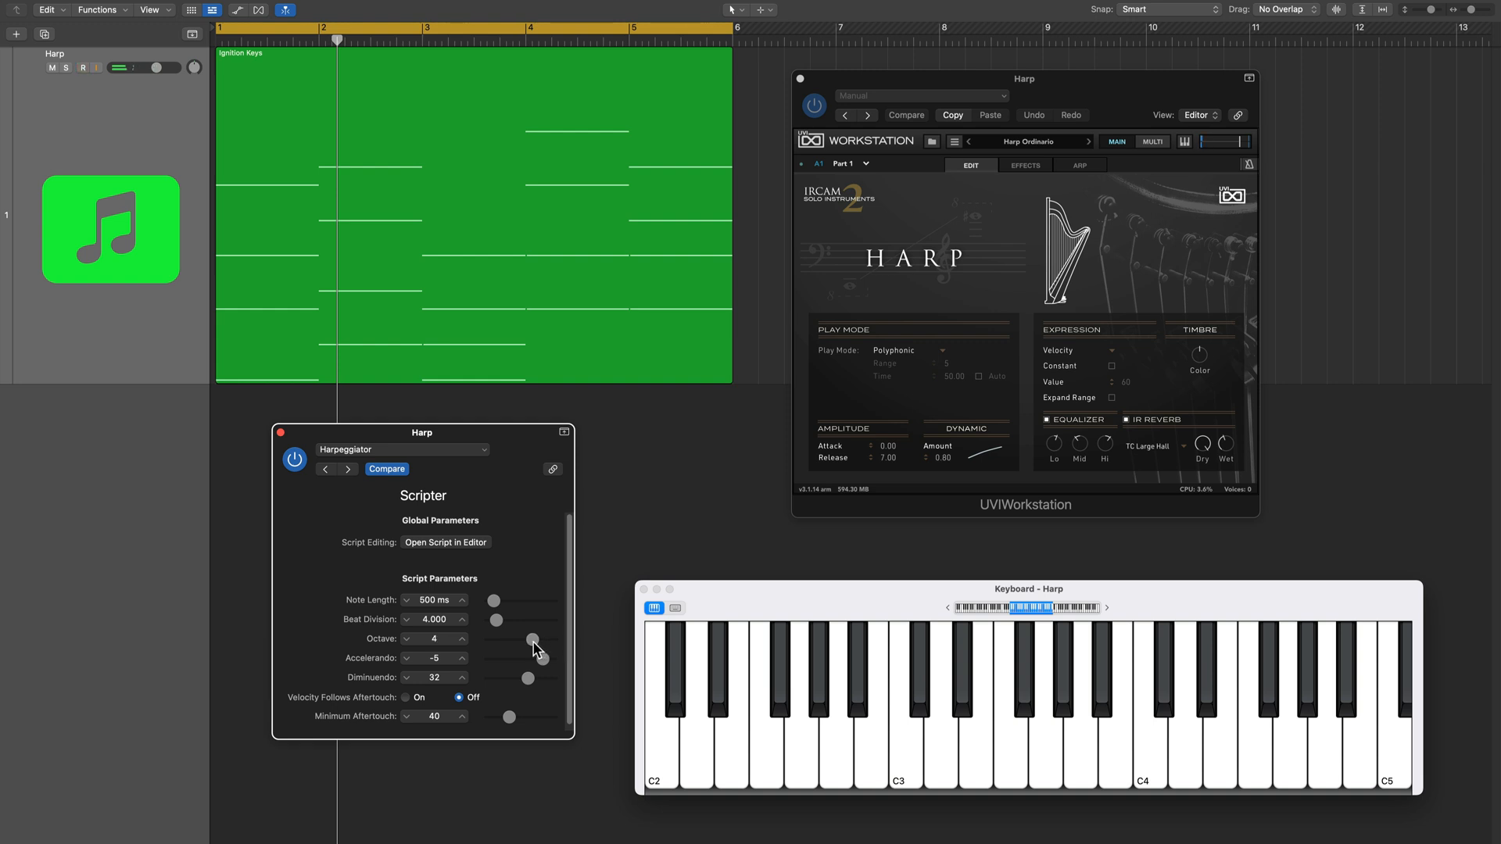
pyautogui.press('space')
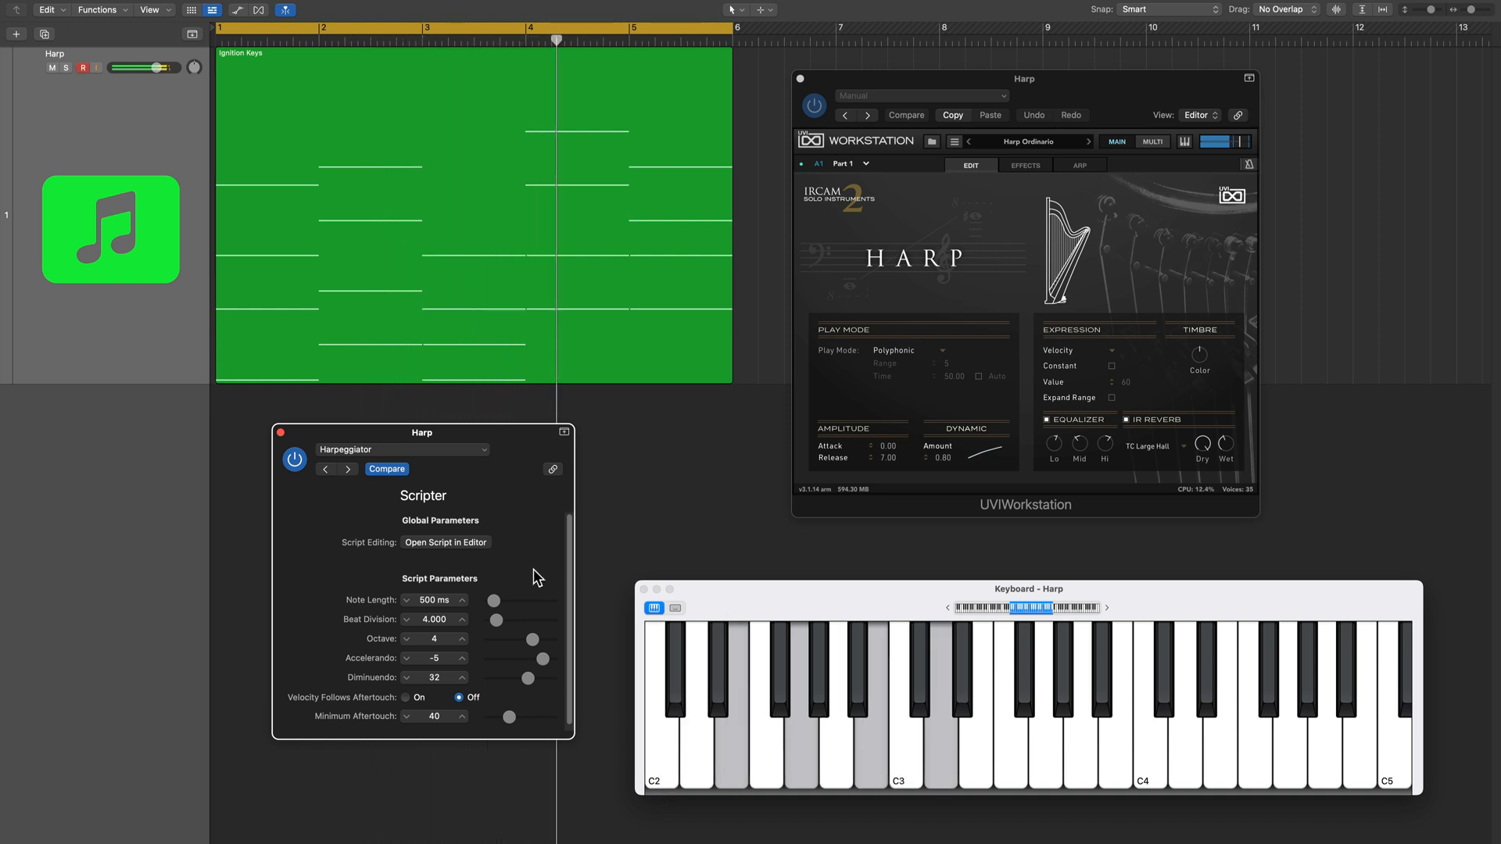
pyautogui.moveTo(532, 639); pyautogui.dragTo(513, 639)
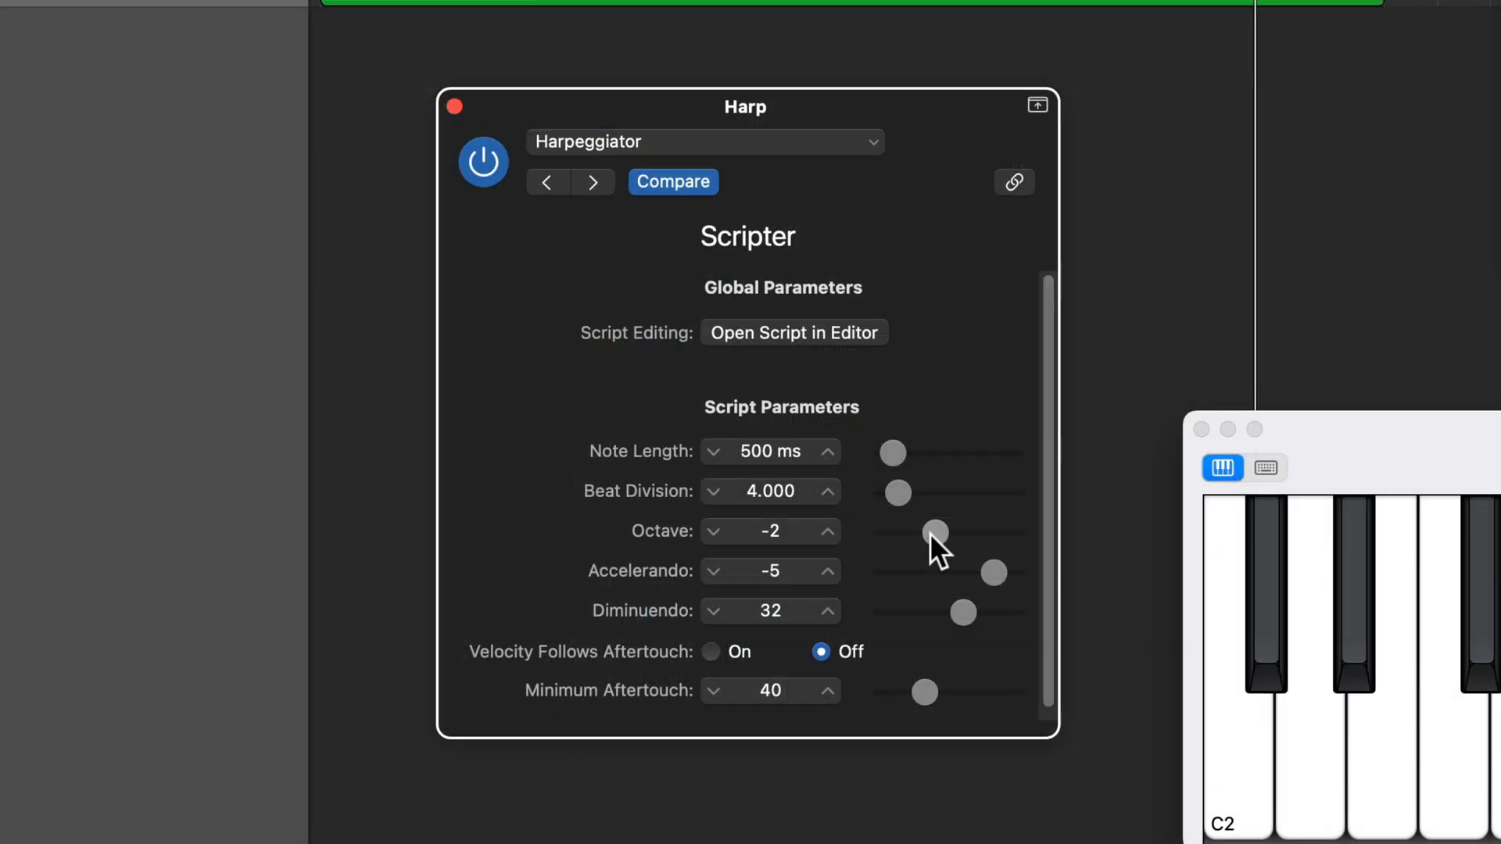
pyautogui.moveTo(935, 533); pyautogui.dragTo(942, 534)
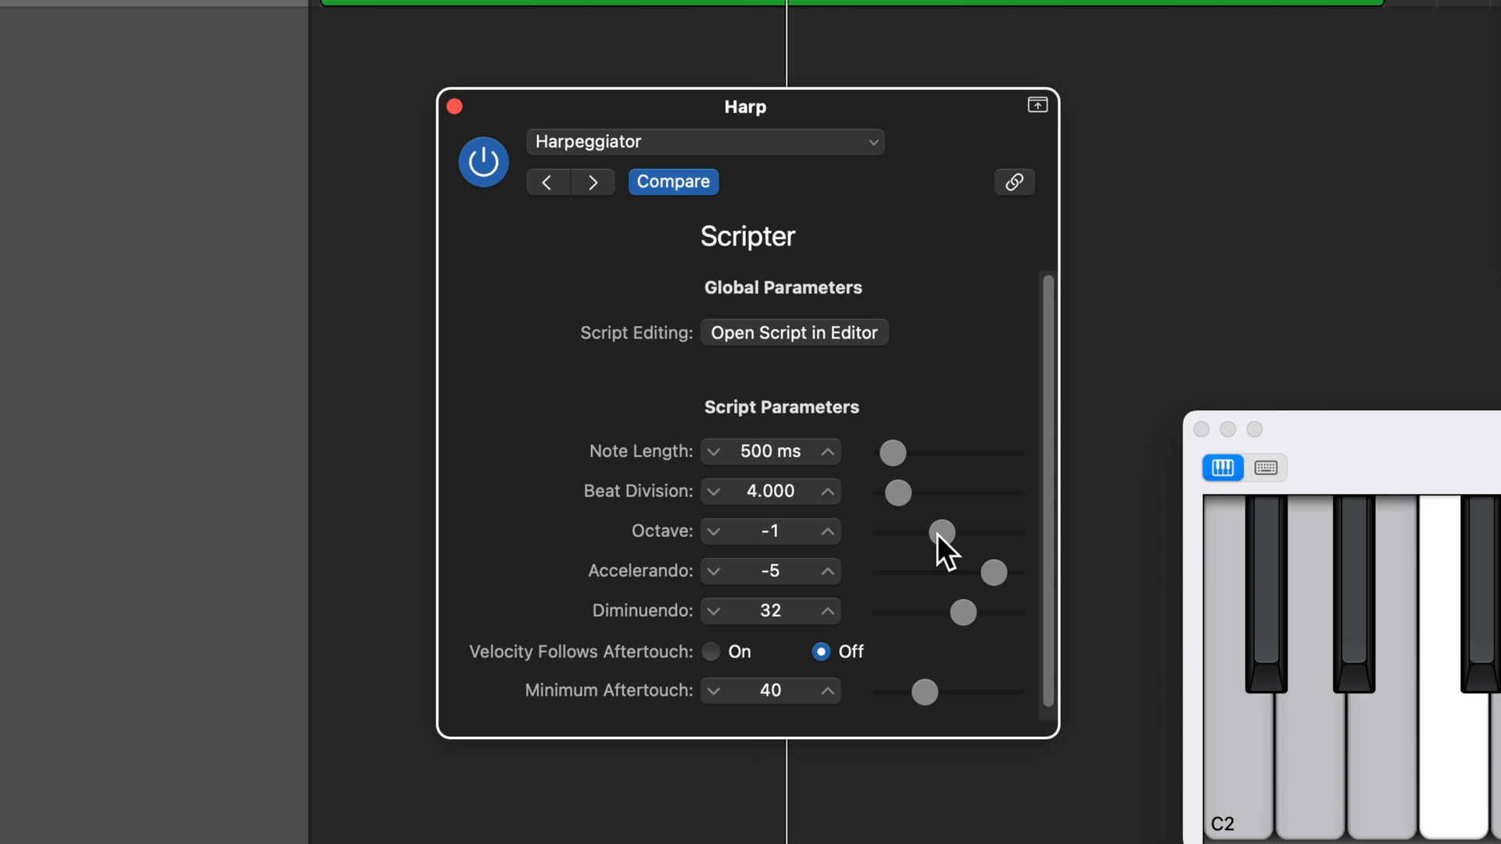
pyautogui.moveTo(937, 535); pyautogui.dragTo(967, 528)
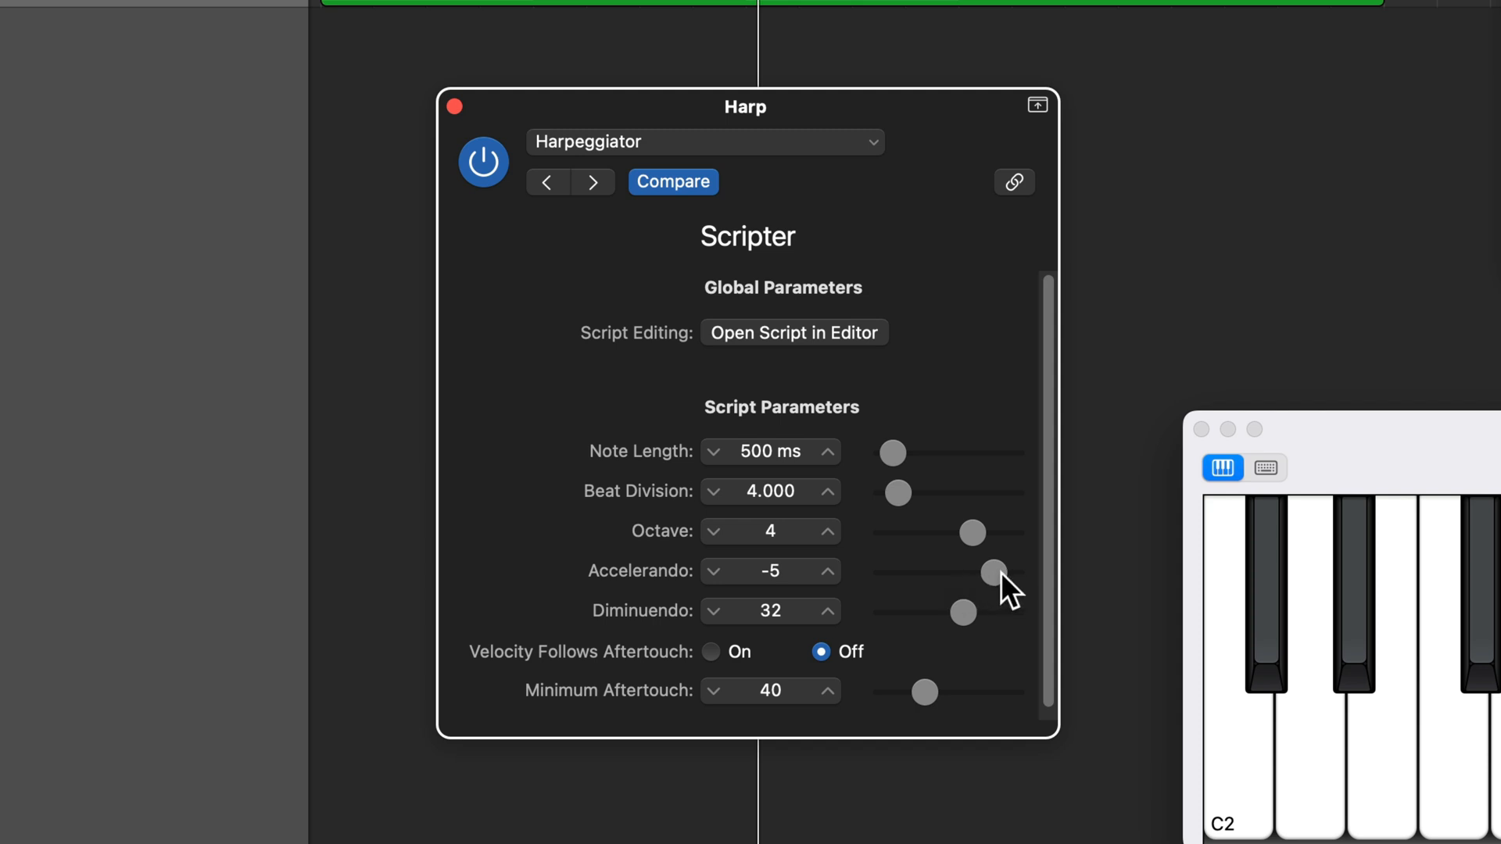
# Play the region from the start and set Scripter's Accelerando to -11.
pyautogui.press('Return')
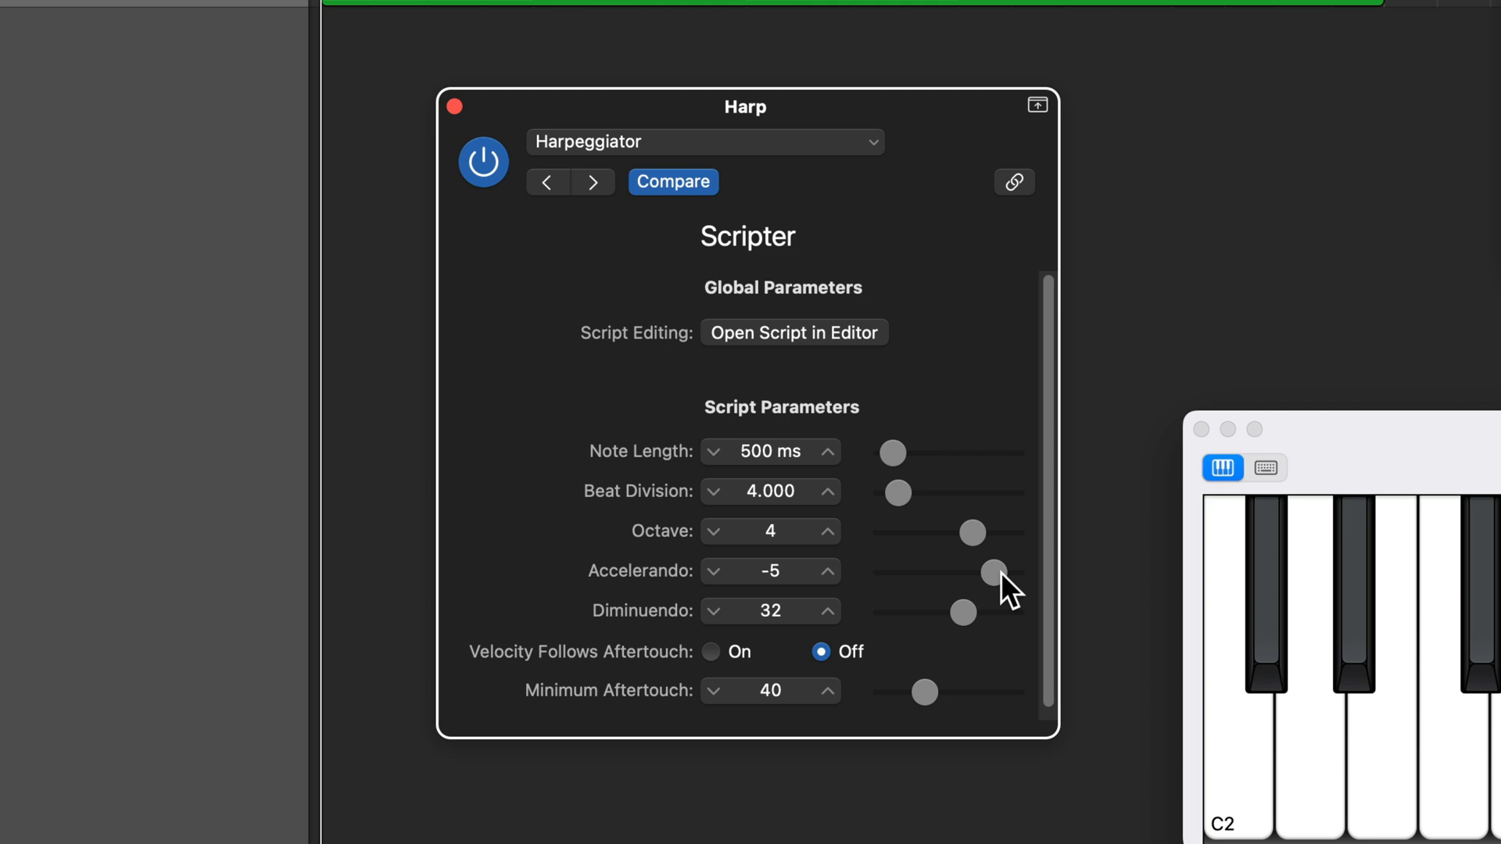
pyautogui.press('space')
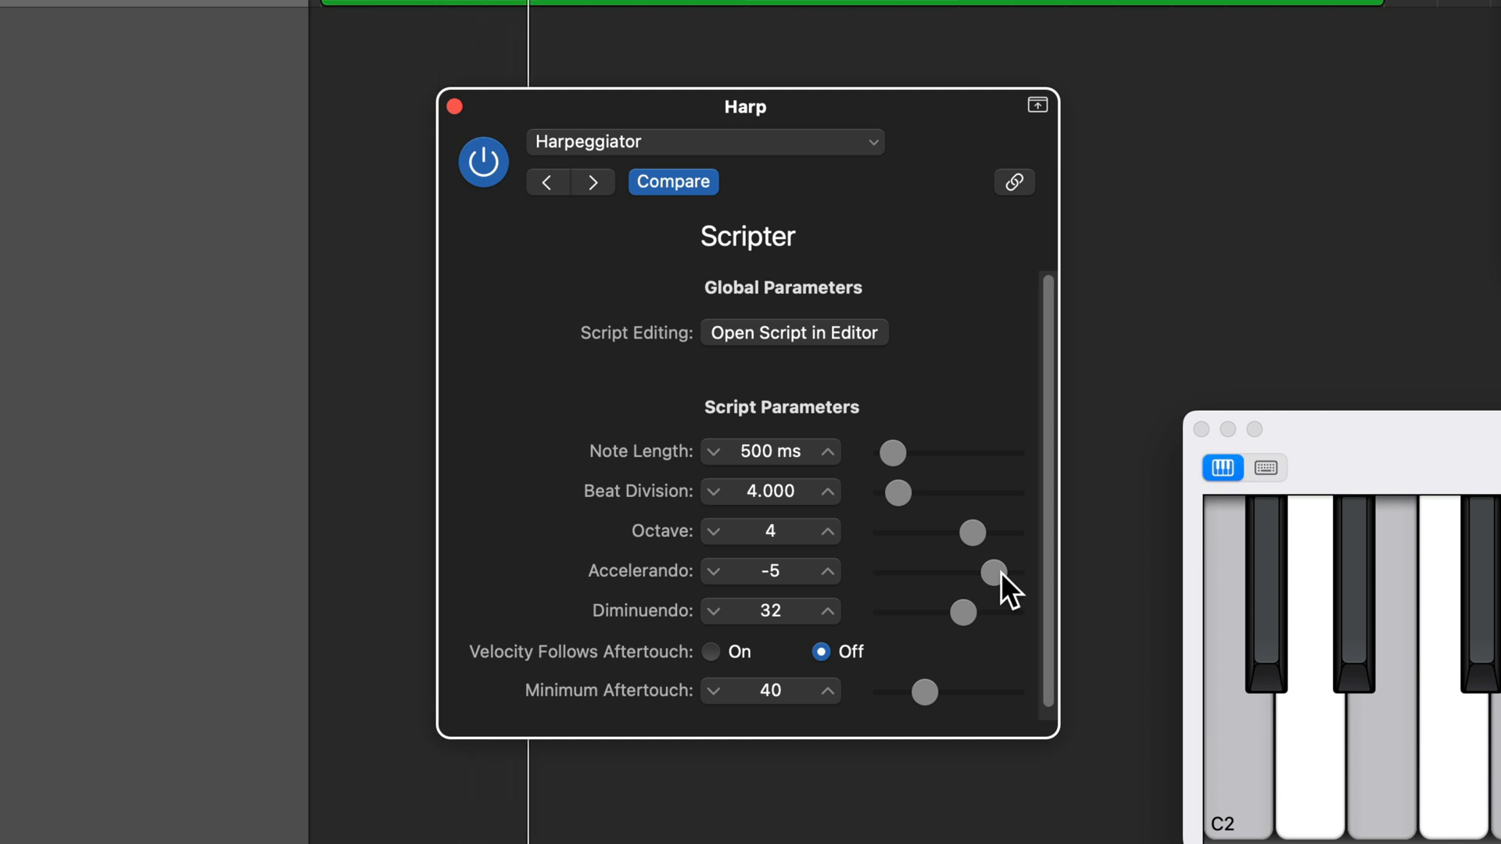
pyautogui.moveTo(1000, 573); pyautogui.dragTo(993, 574)
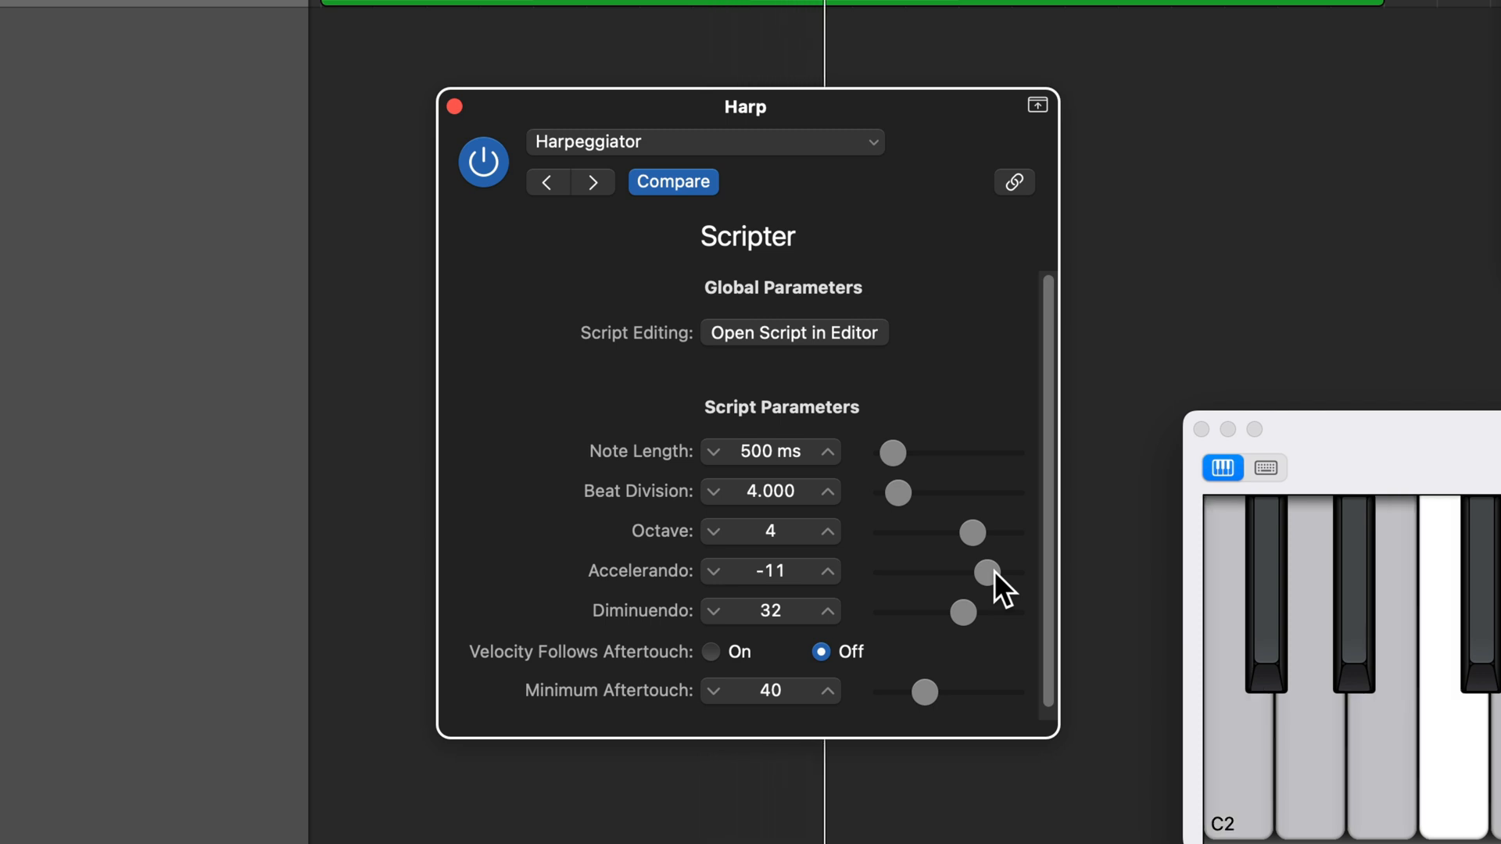
# Compare Scripter's Accelerando at 5 and -11 and its Diminuendo at 92 and -35 during playback, ending on Diminuendo 27.
pyautogui.moveTo(994, 572); pyautogui.dragTo(1017, 575)
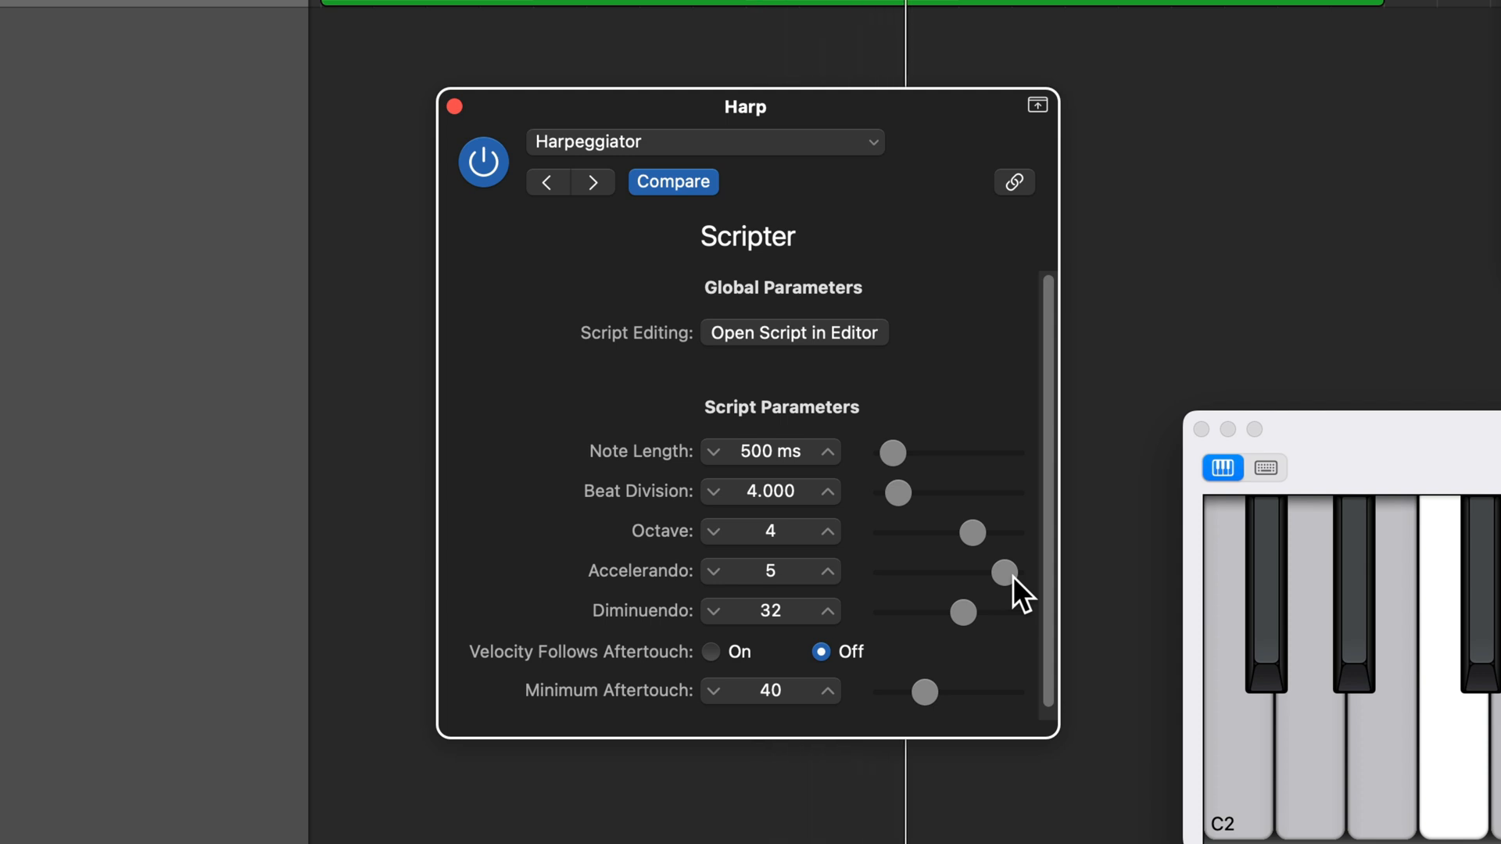
pyautogui.moveTo(1012, 575); pyautogui.dragTo(994, 575)
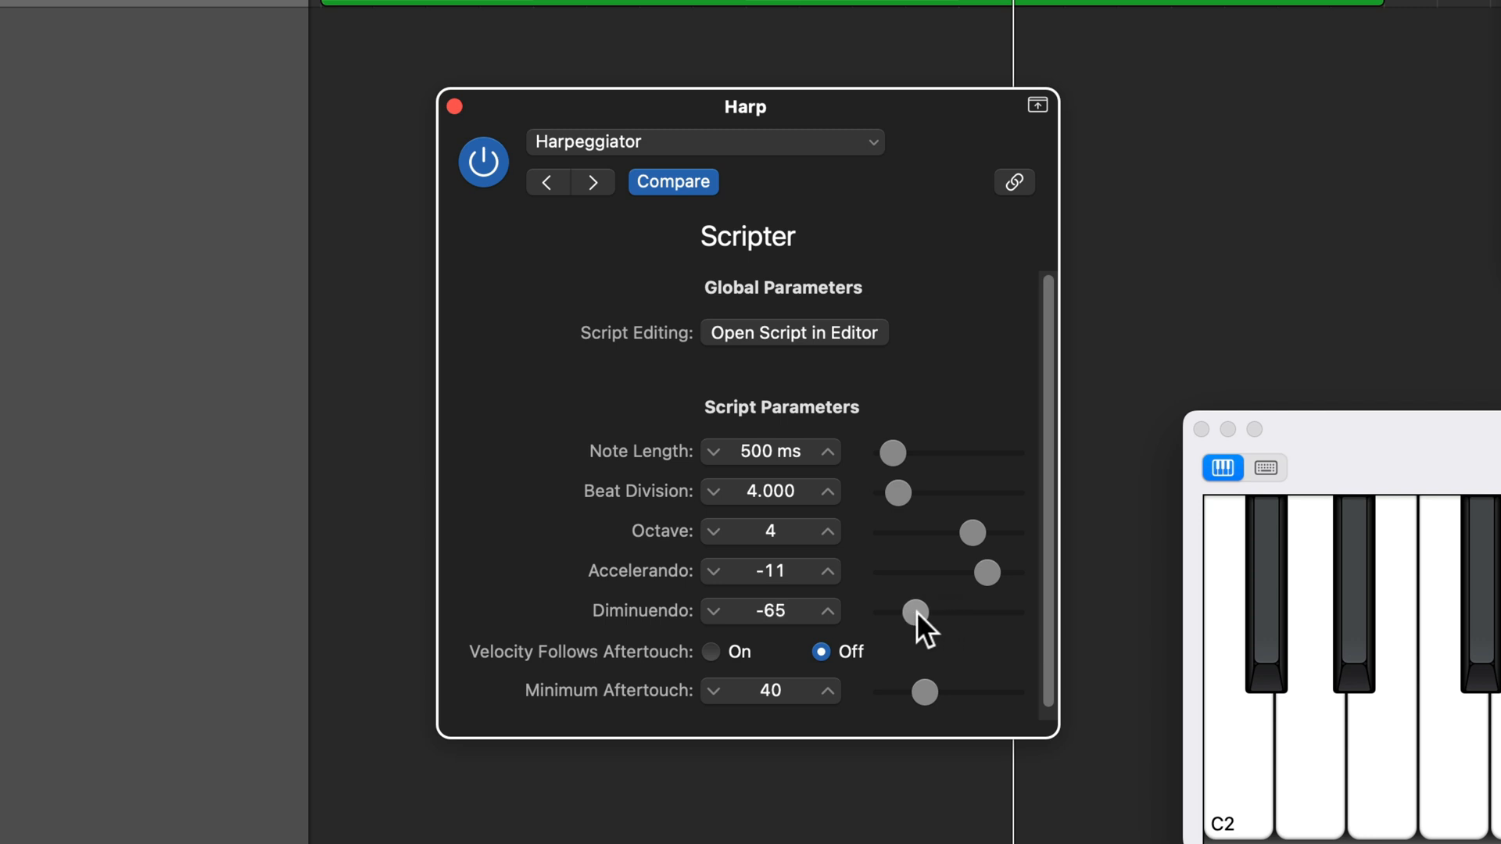
pyautogui.moveTo(949, 614); pyautogui.dragTo(993, 621)
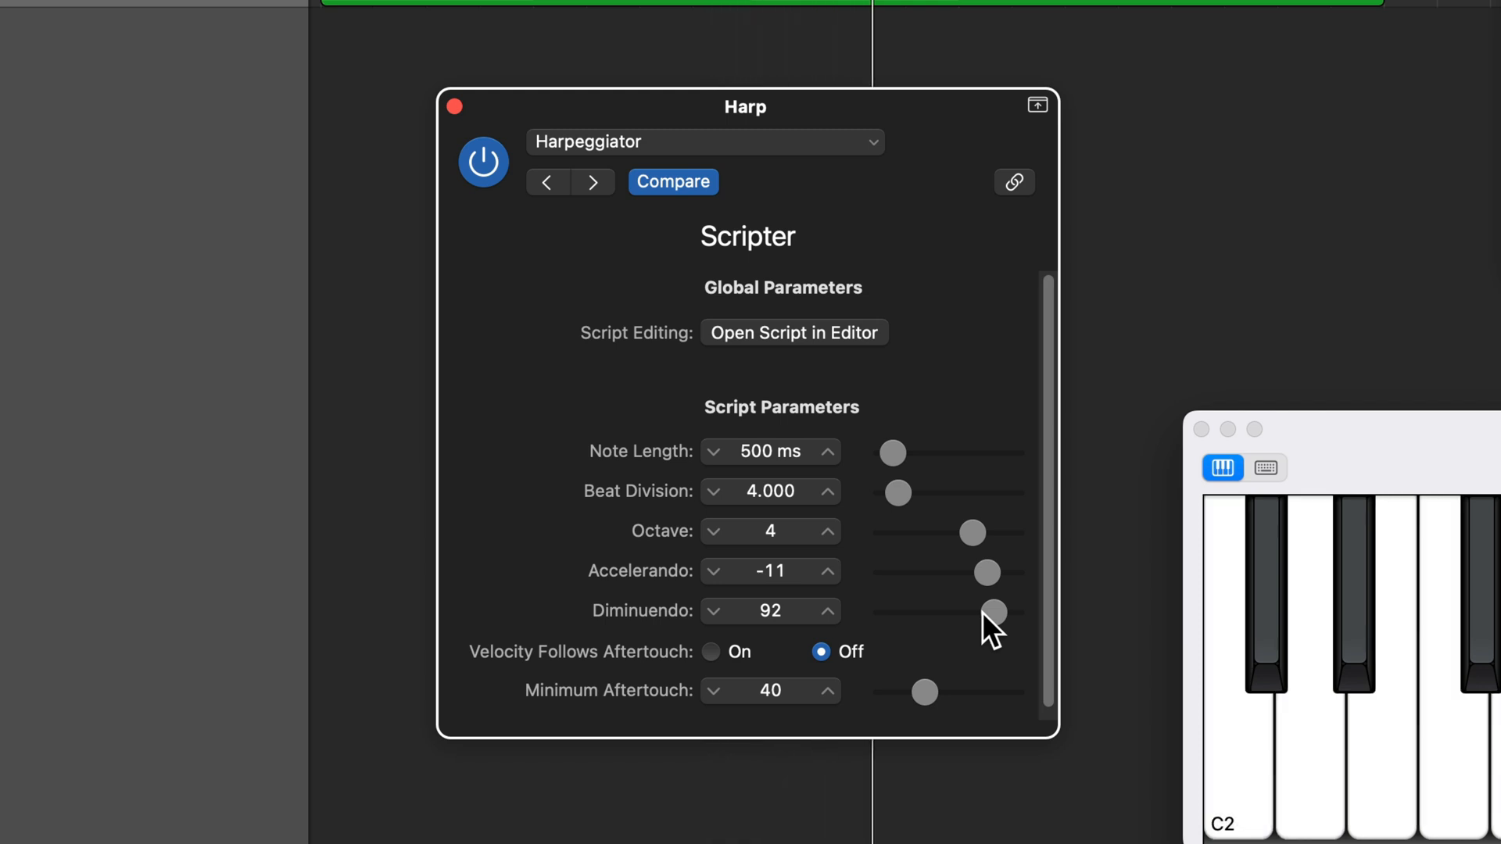
pyautogui.moveTo(992, 608); pyautogui.dragTo(932, 617)
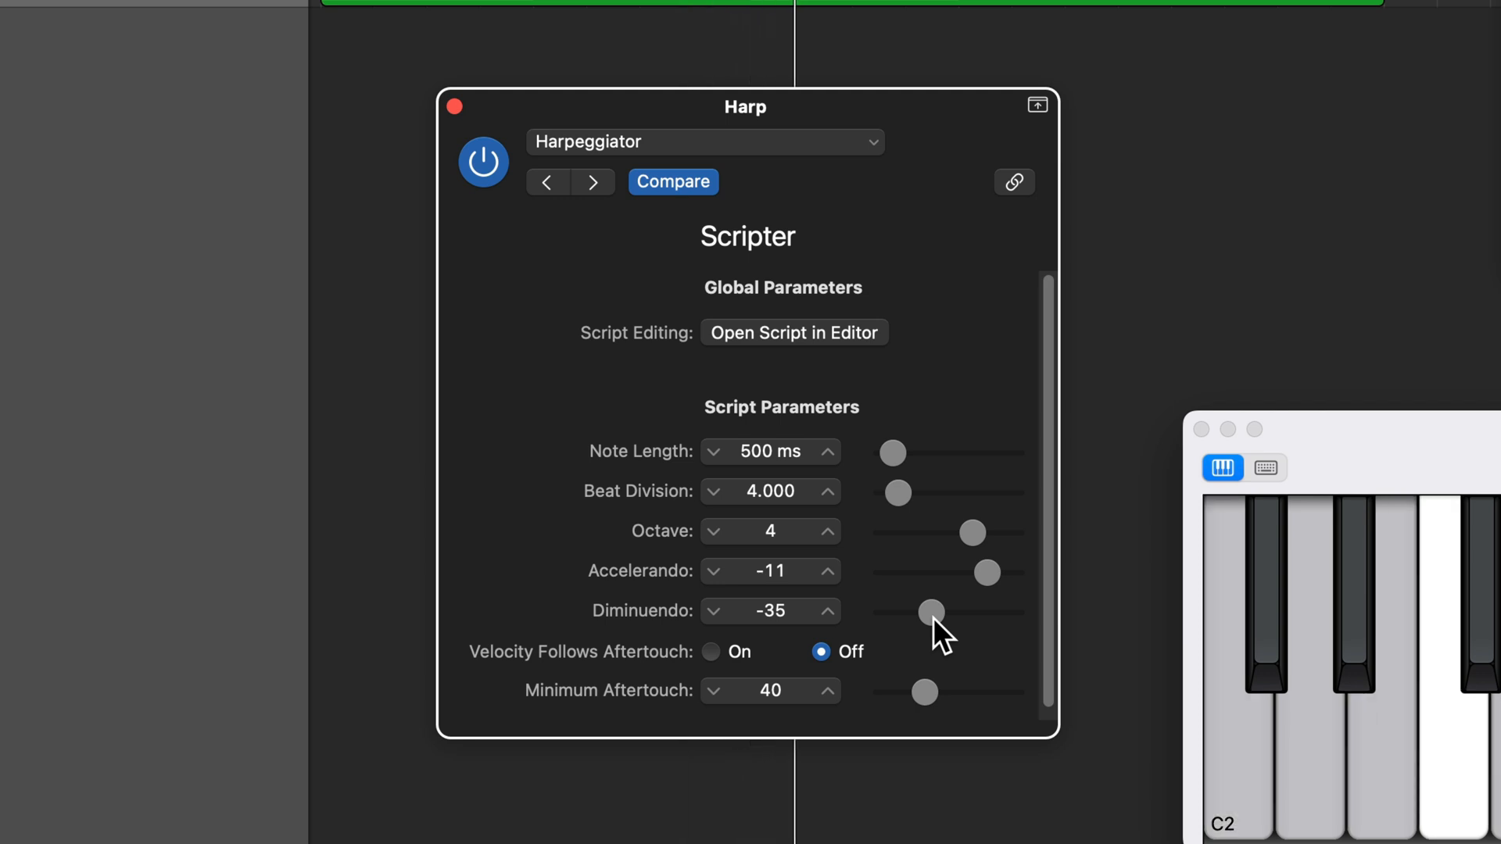
pyautogui.moveTo(932, 617); pyautogui.dragTo(963, 622)
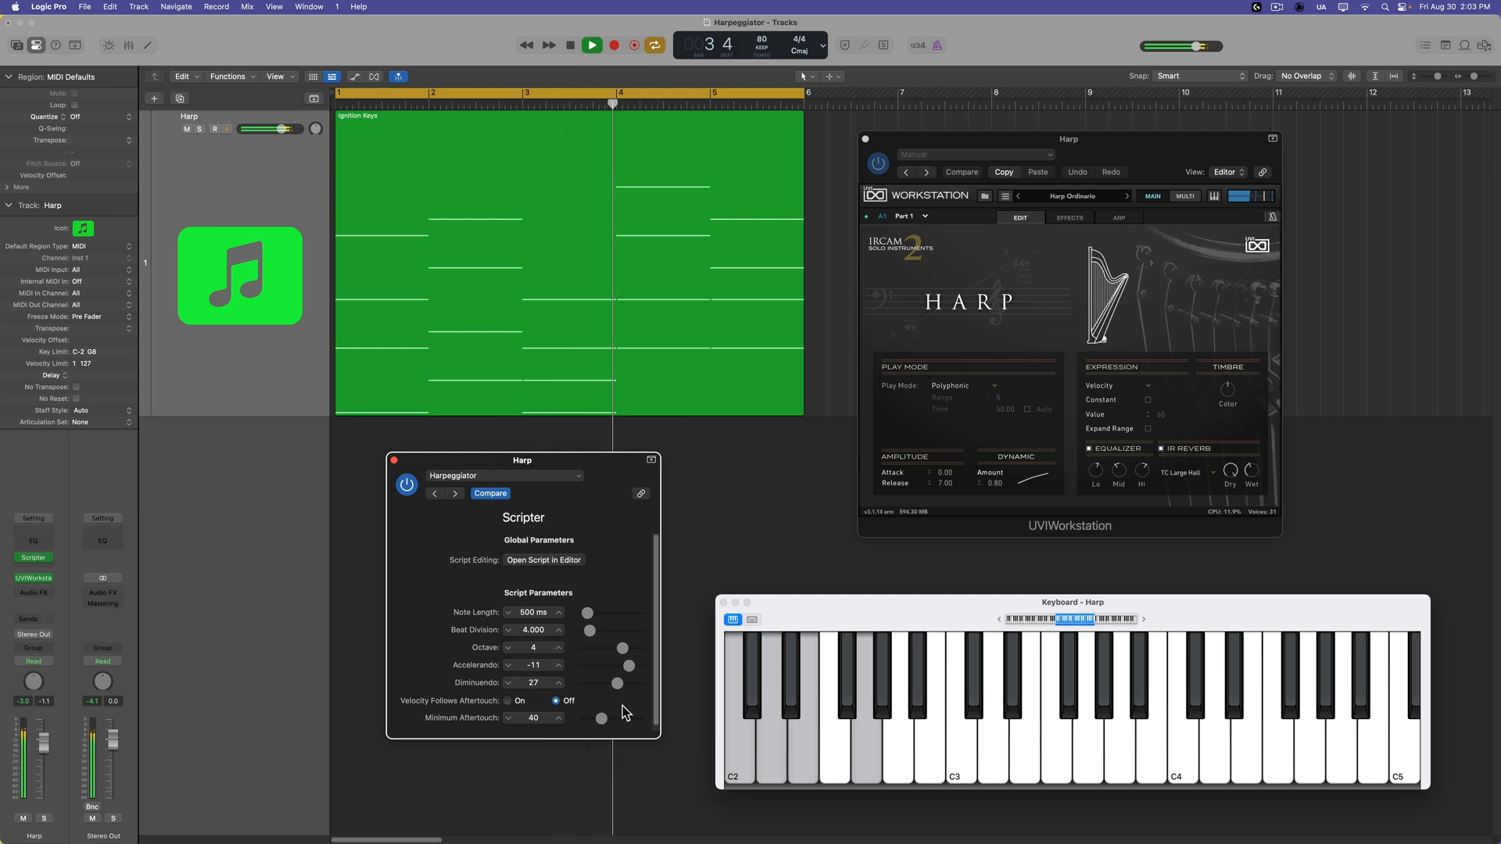
# Stop playback and close the Scripter and UVIWorkstation plug-in windows.
pyautogui.press('space')
pyautogui.click(395, 461)
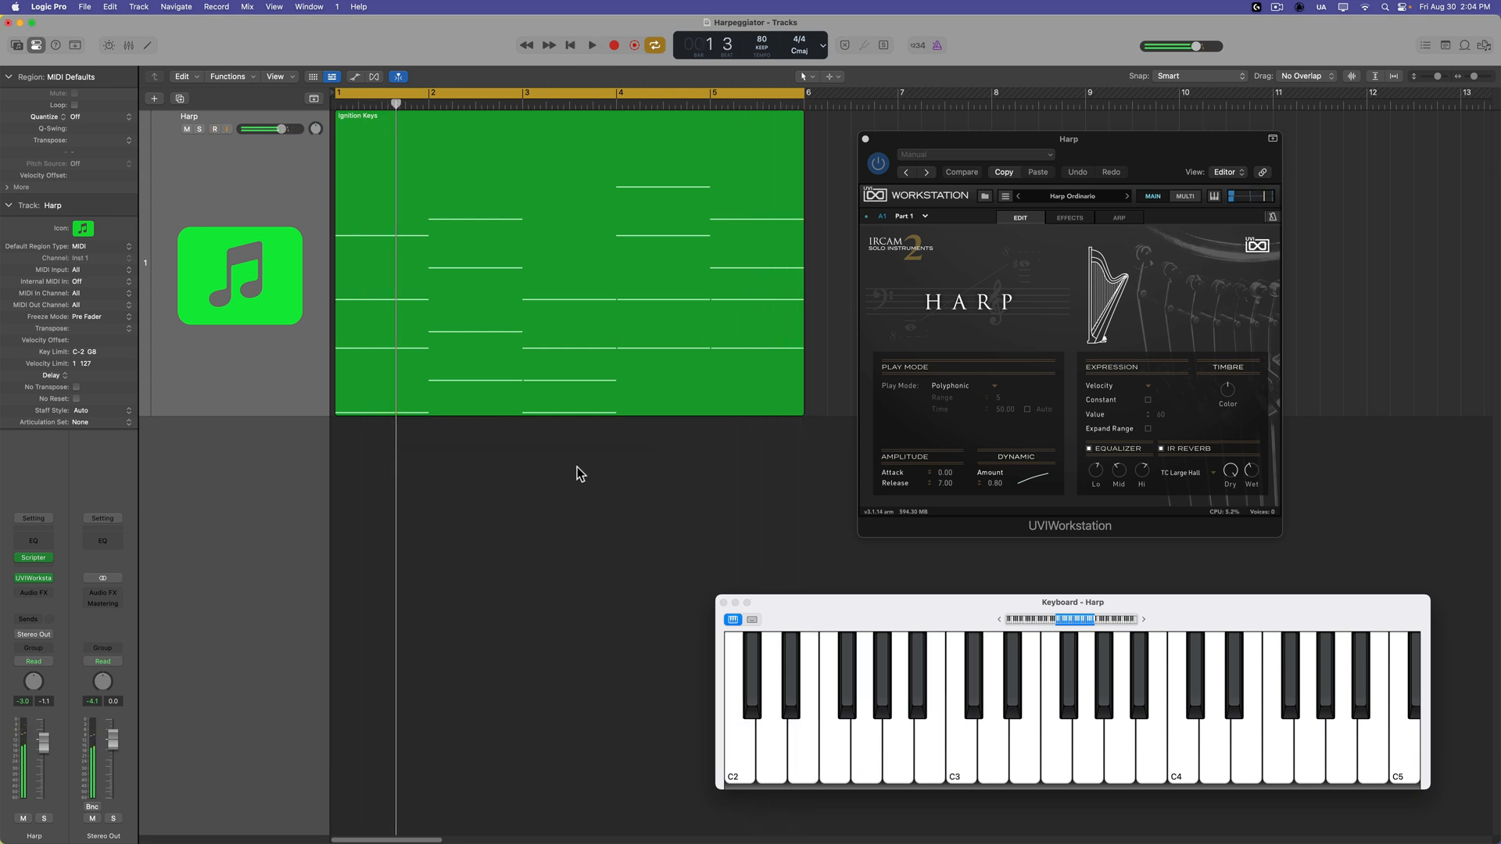
pyautogui.click(865, 140)
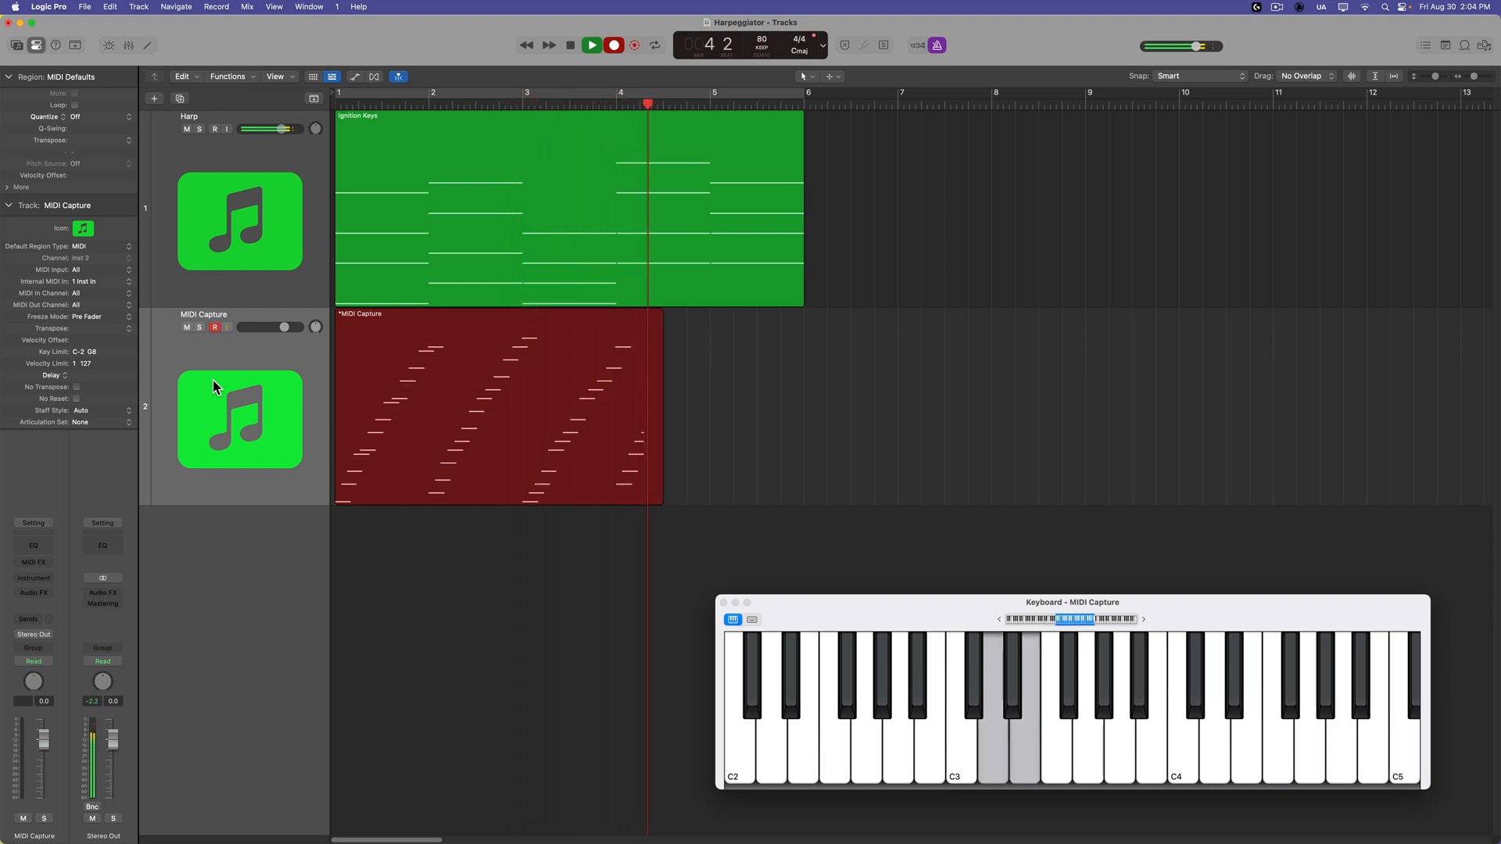
# Delete the Ignition Keys region from the Harp track and return the playhead to the start, leaving the Harp track selected.
pyautogui.click(474, 209)
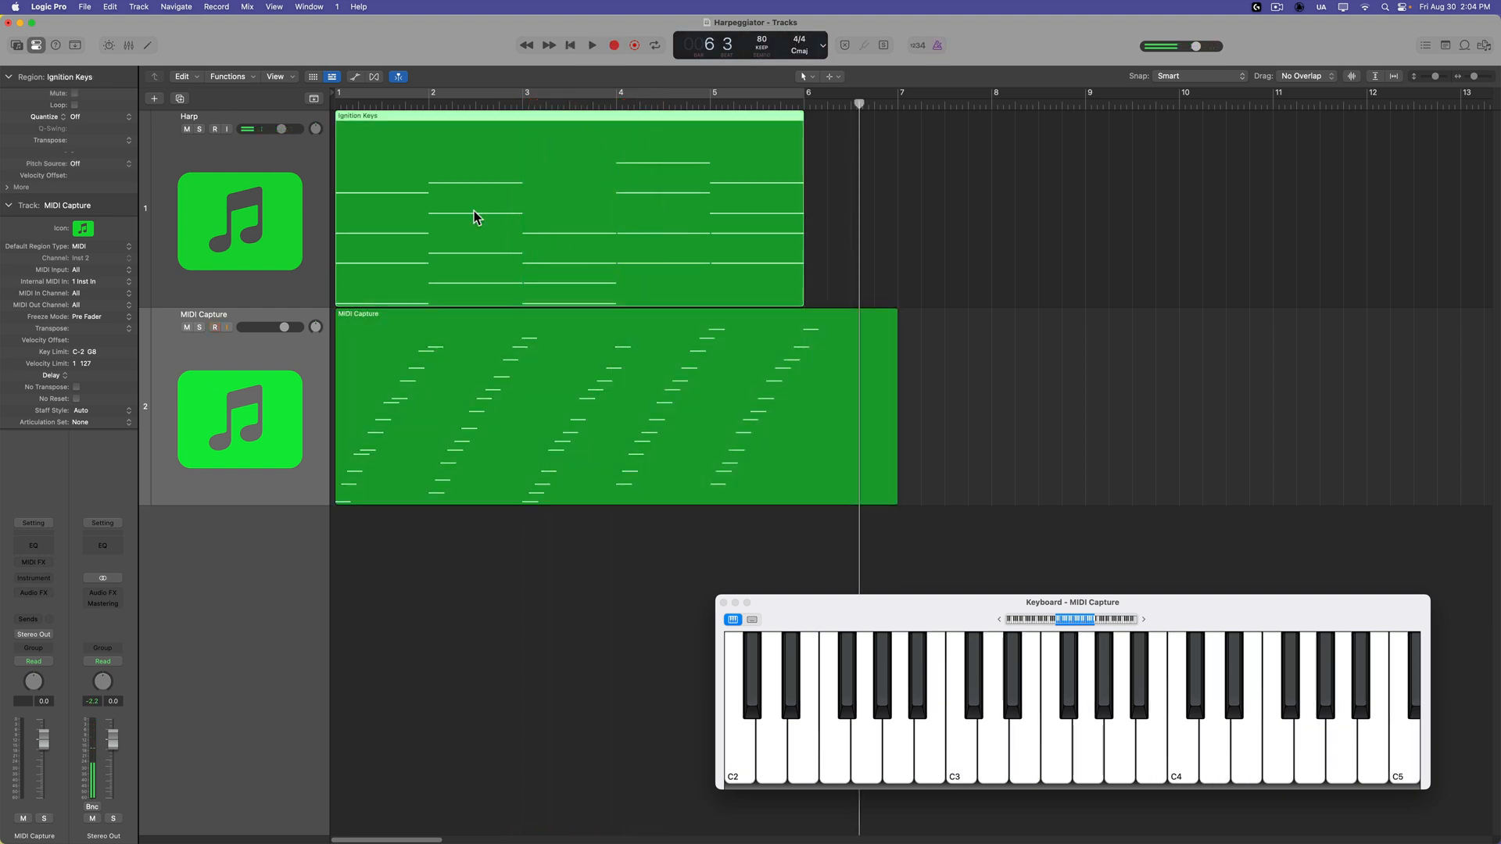
pyautogui.press('Delete')
pyautogui.press('Return')
pyautogui.click(201, 199)
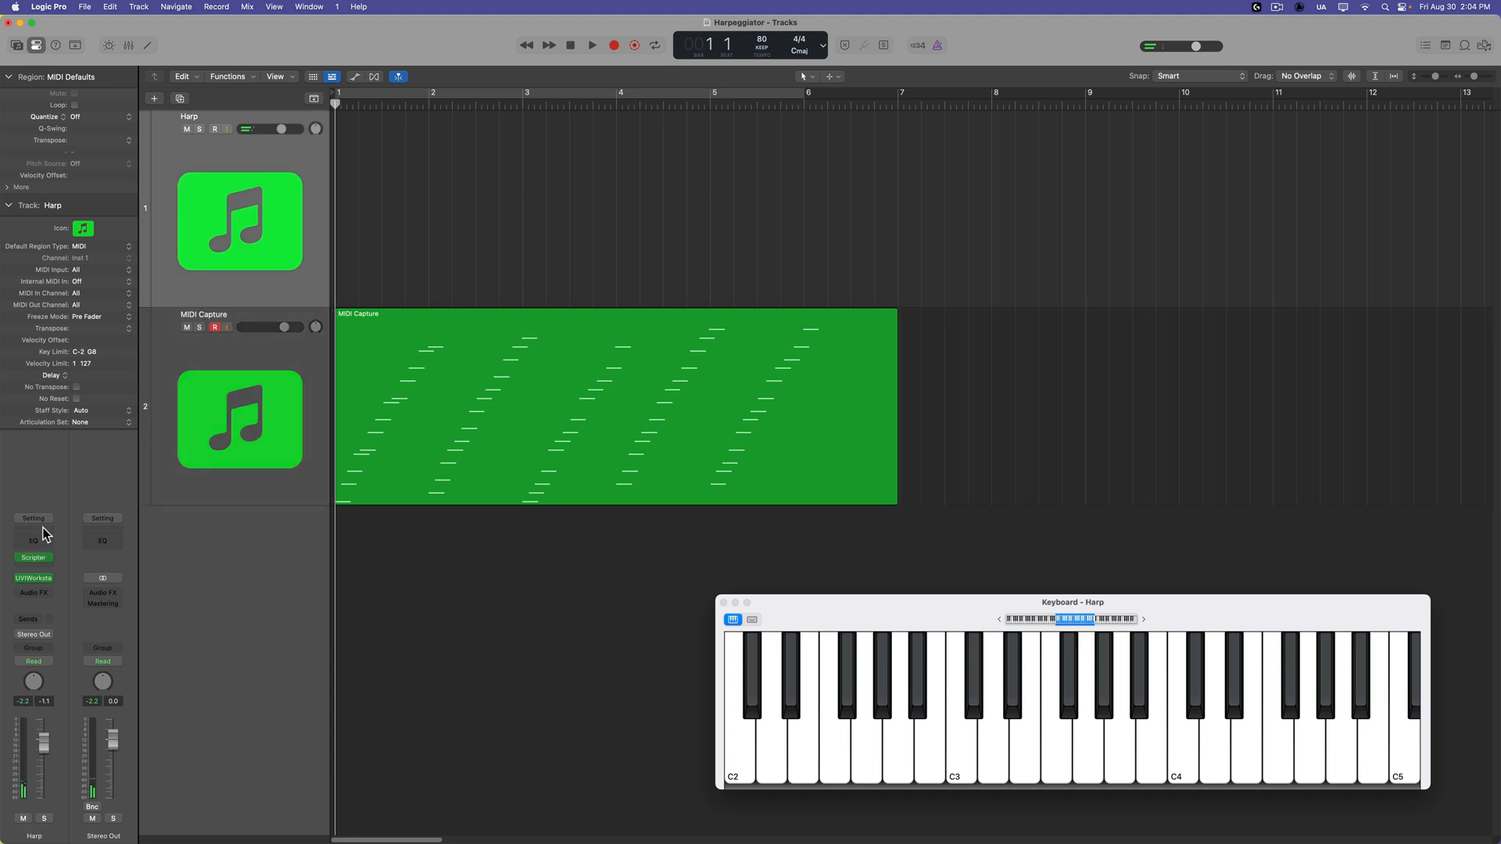
# Move the recorded MIDI Capture region to bar 1 of the Harp track and delete the MIDI Capture track.
pyautogui.moveTo(424, 457); pyautogui.dragTo(414, 262)
pyautogui.click(196, 424)
pyautogui.press('Delete')
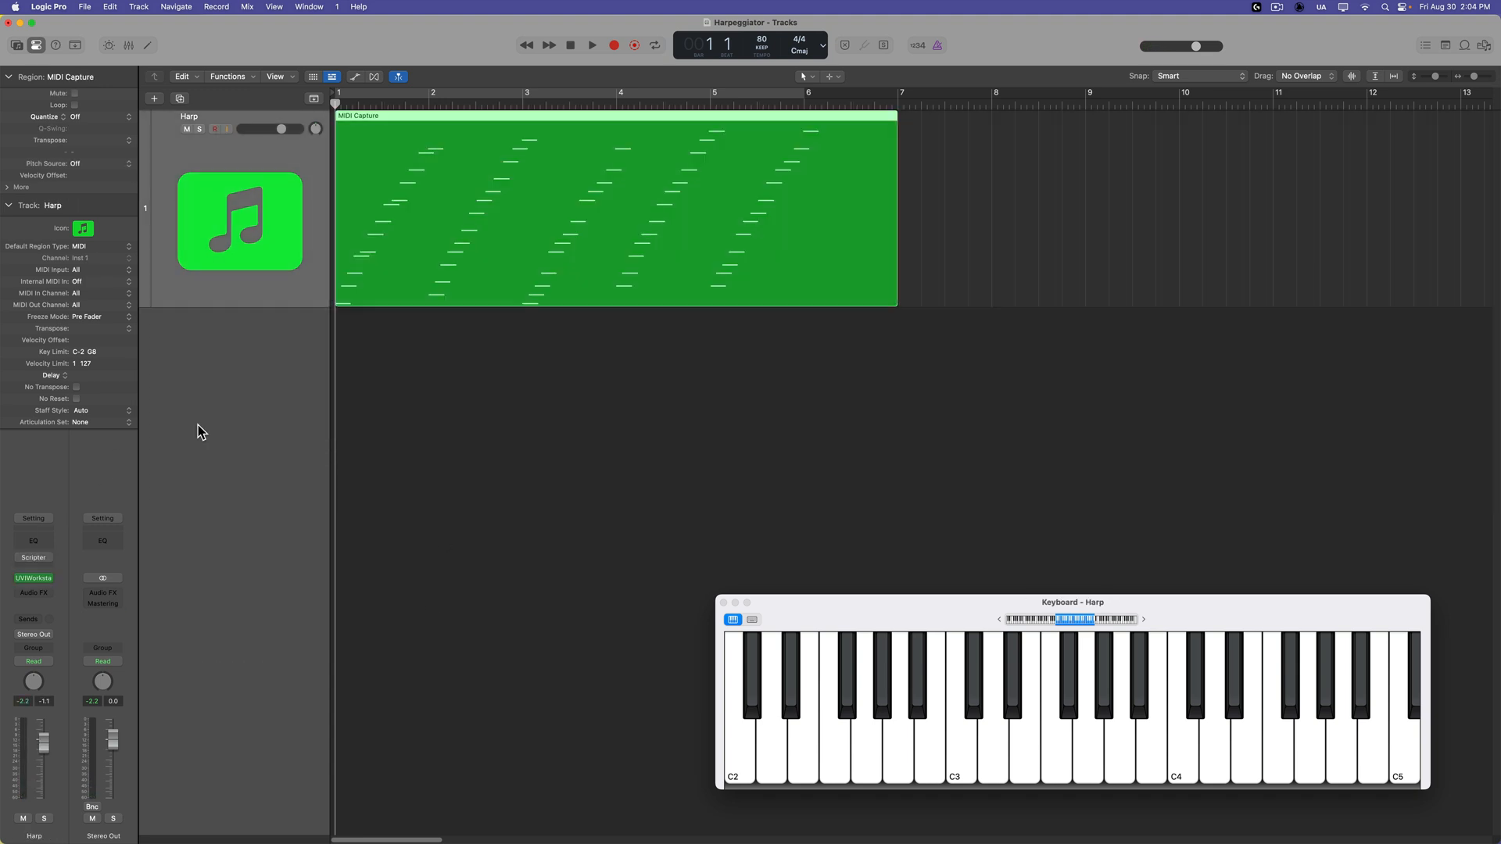
# Close the on-screen keyboard and open the MIDI Capture region in the Piano Roll to examine its recorded arpeggio notes up close.
pyautogui.doubleClick(417, 249)
pyautogui.click(724, 602)
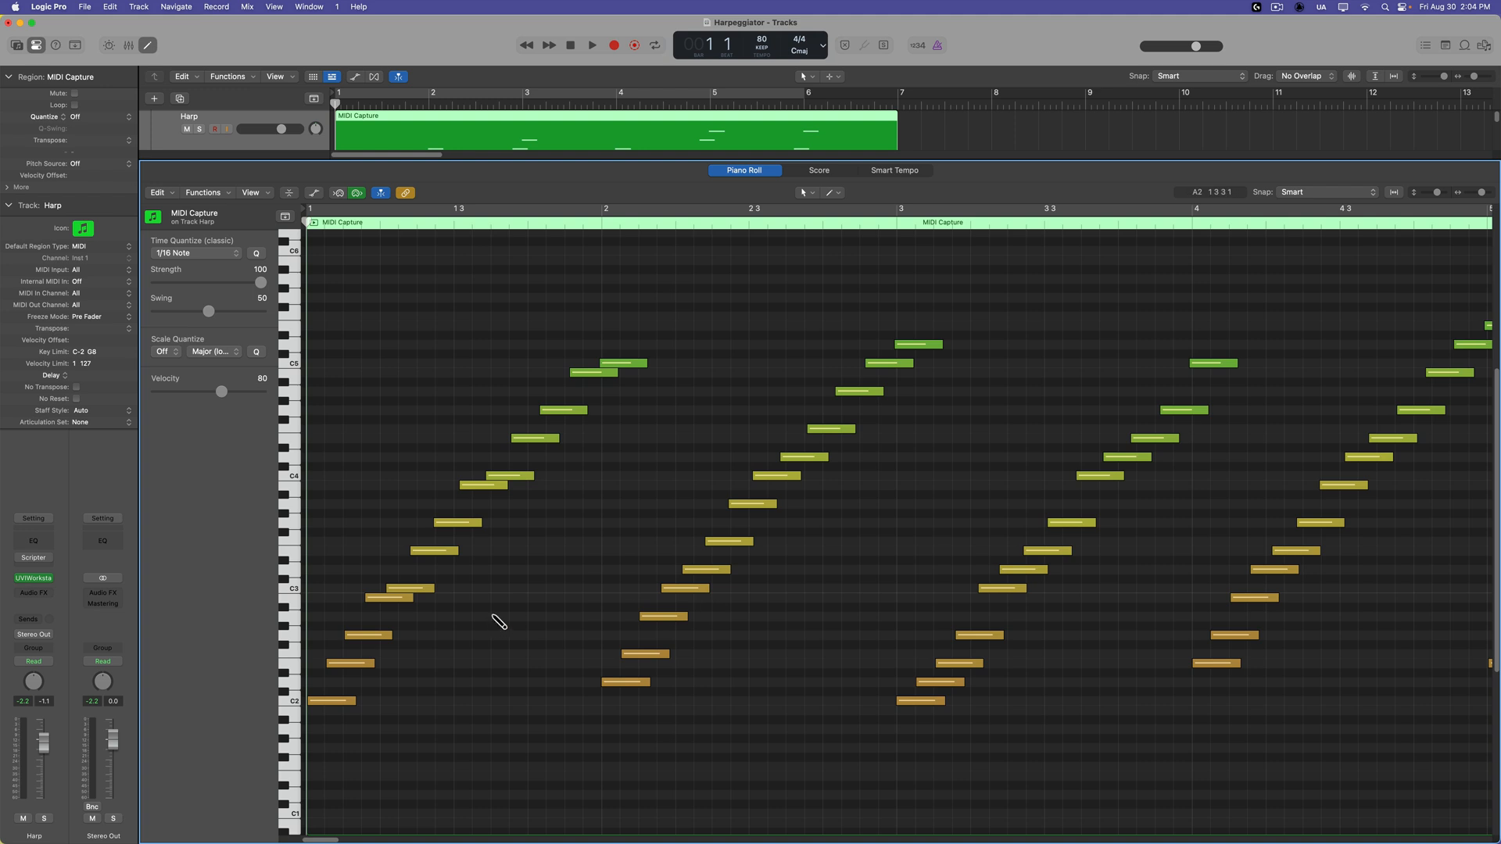
pyautogui.press('super+Right')
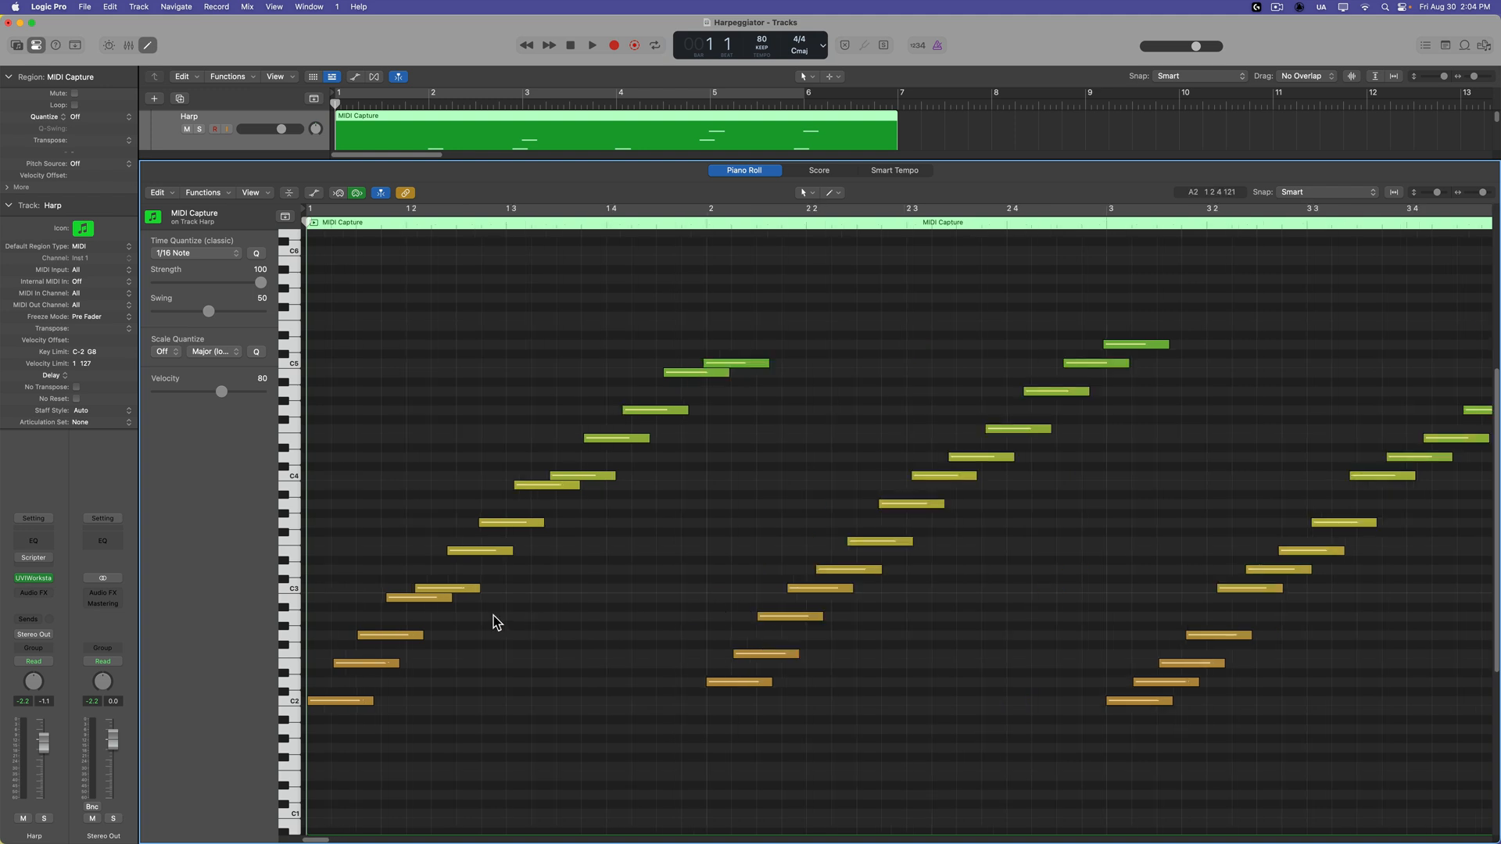
pyautogui.hscroll(5, 530, 646)
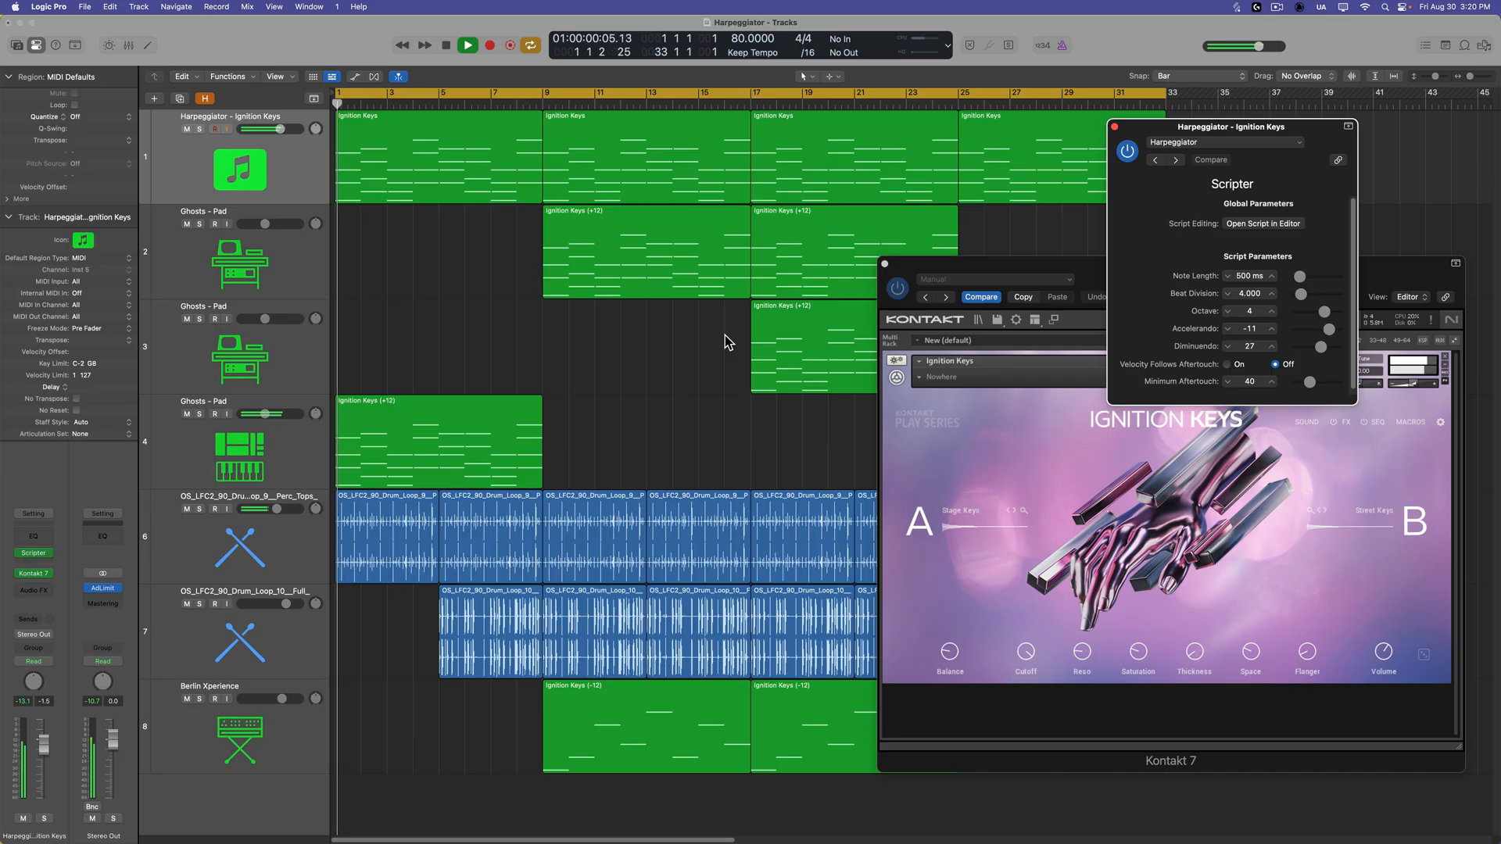